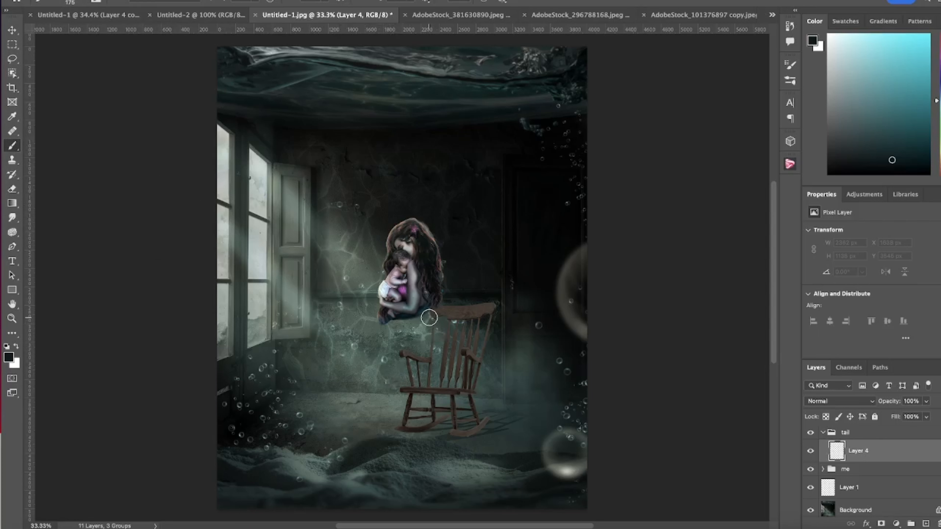
Paint a solid dark teal tail shape on Layer 4, from the woman's waist sloping down toward the window side.
{"action": "mouse_move", "coordinate": [426, 319]}
{"action": "left_mouse_down"}
{"action": "mouse_move", "coordinate": [421, 351]}
{"action": "mouse_move", "coordinate": [384, 349]}
{"action": "mouse_move", "coordinate": [326, 385]}
{"action": "left_mouse_up"}
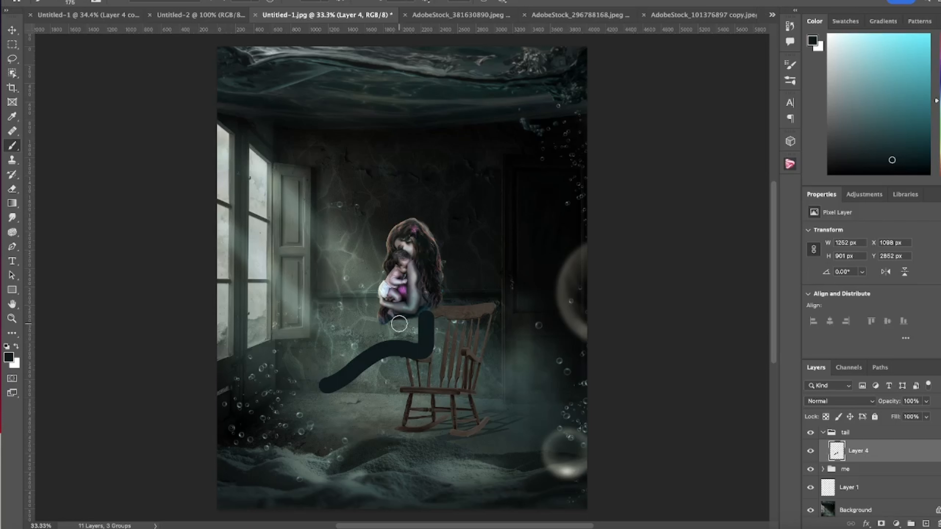
{"action": "mouse_move", "coordinate": [401, 324]}
{"action": "left_mouse_down"}
{"action": "mouse_move", "coordinate": [371, 341]}
{"action": "mouse_move", "coordinate": [420, 325]}
{"action": "left_mouse_up"}
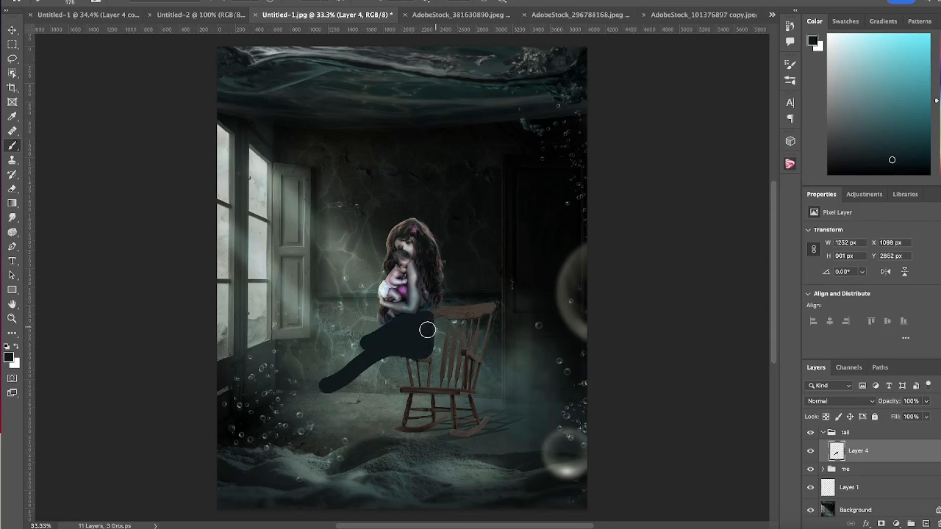
{"action": "mouse_move", "coordinate": [394, 334]}
{"action": "left_mouse_down"}
{"action": "mouse_move", "coordinate": [367, 338]}
{"action": "mouse_move", "coordinate": [310, 376]}
{"action": "mouse_move", "coordinate": [368, 342]}
{"action": "mouse_move", "coordinate": [332, 365]}
{"action": "left_mouse_up"}
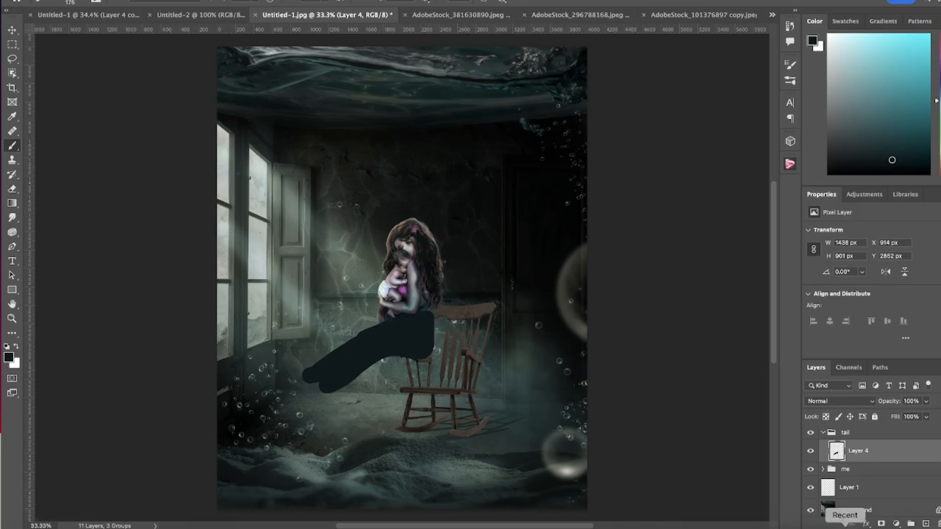
Move the tail group below the me group in the layer stack and select Layer 4 inside it.
{"action": "left_click", "coordinate": [822, 434]}
{"action": "left_click", "coordinate": [881, 436]}
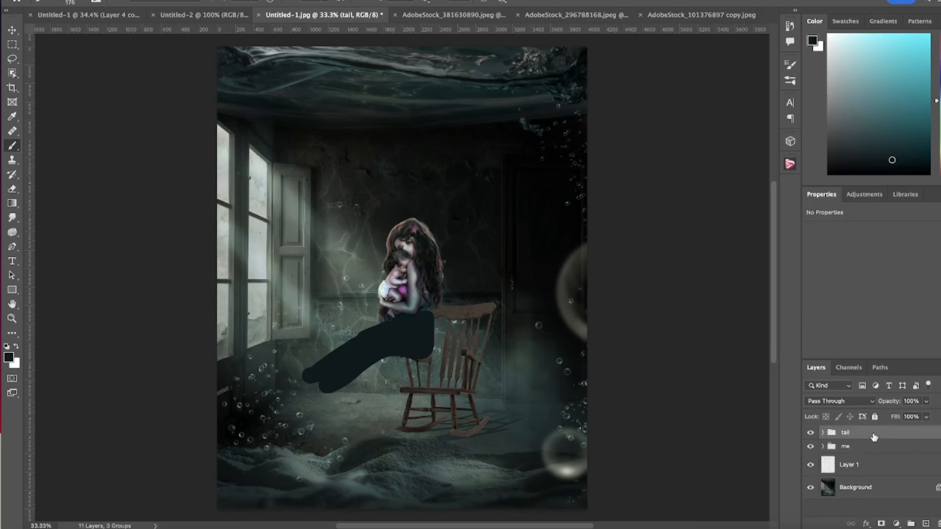
{"action": "left_click_drag", "start_coordinate": [873, 437], "coordinate": [871, 458]}
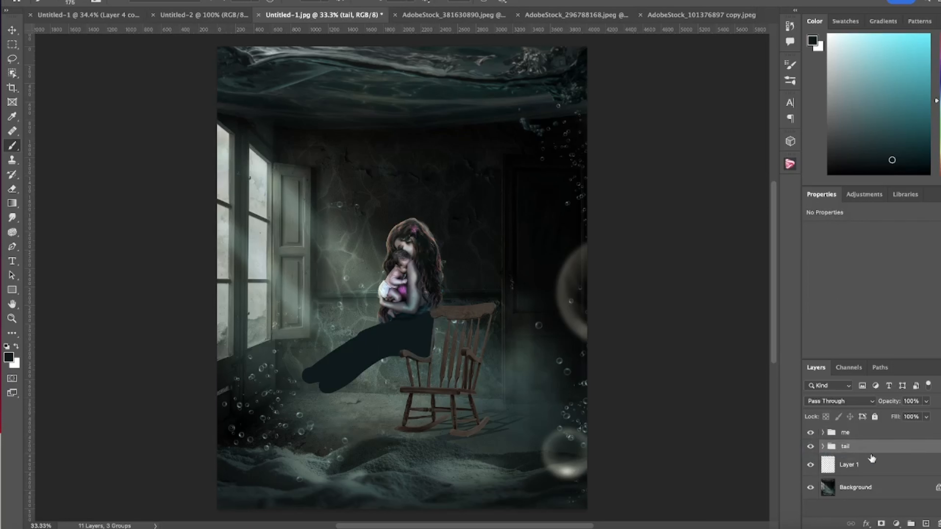
{"action": "left_click", "coordinate": [822, 446]}
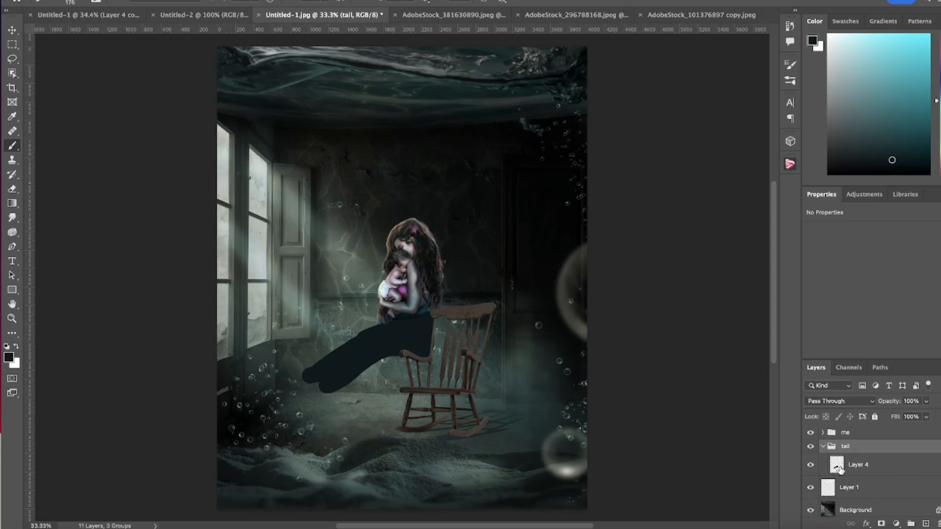
{"action": "left_click", "coordinate": [840, 470]}
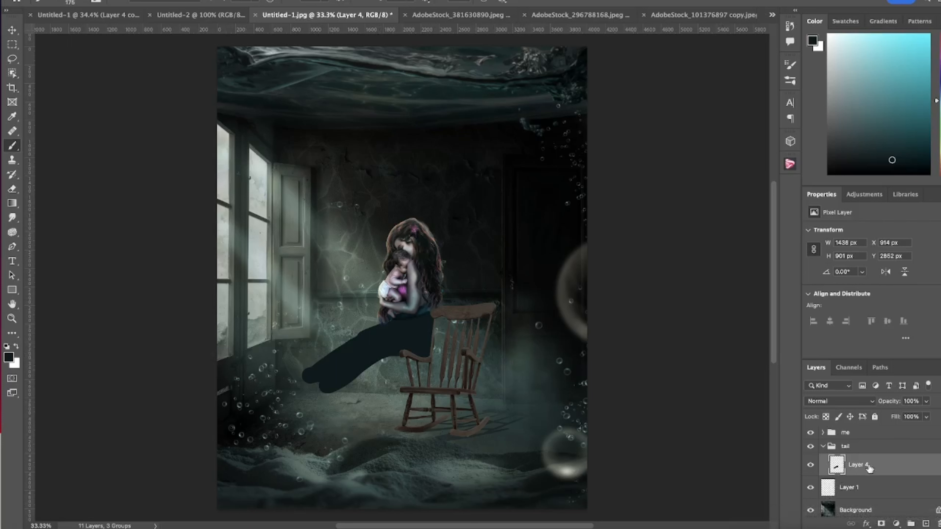
Move the chair group out of the me group to directly beneath the tail group.
{"action": "left_click", "coordinate": [822, 434]}
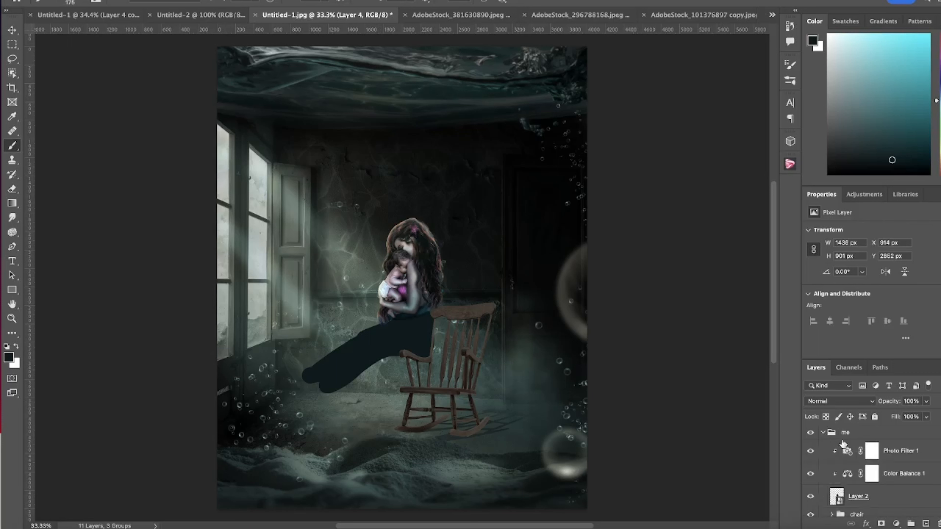
{"action": "scroll", "coordinate": [889, 472], "scroll_direction": "down", "scroll_amount": 1}
{"action": "left_click_drag", "start_coordinate": [873, 462], "coordinate": [861, 497]}
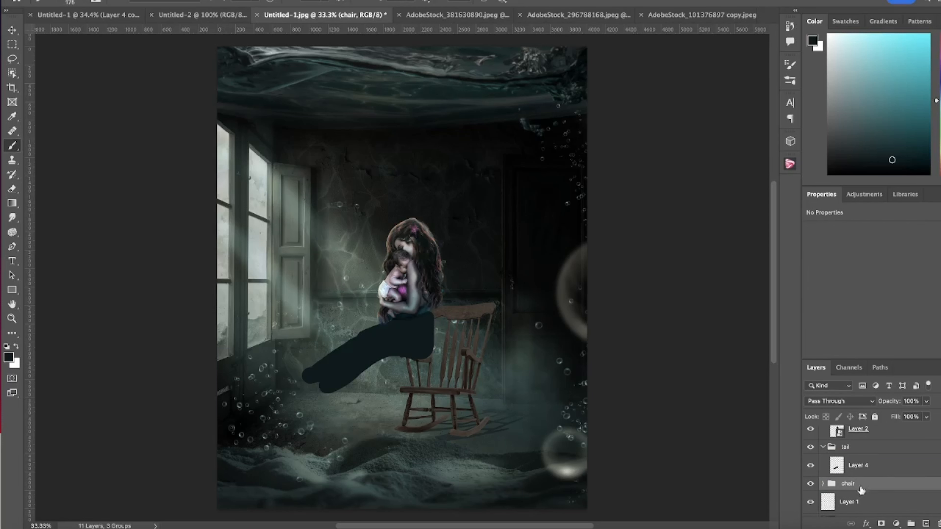
Trim the painted tail's upper, lower and back edges on Layer 4 with a 175 px Hard Round eraser, tapering it toward the tip.
{"action": "left_click", "coordinate": [837, 466]}
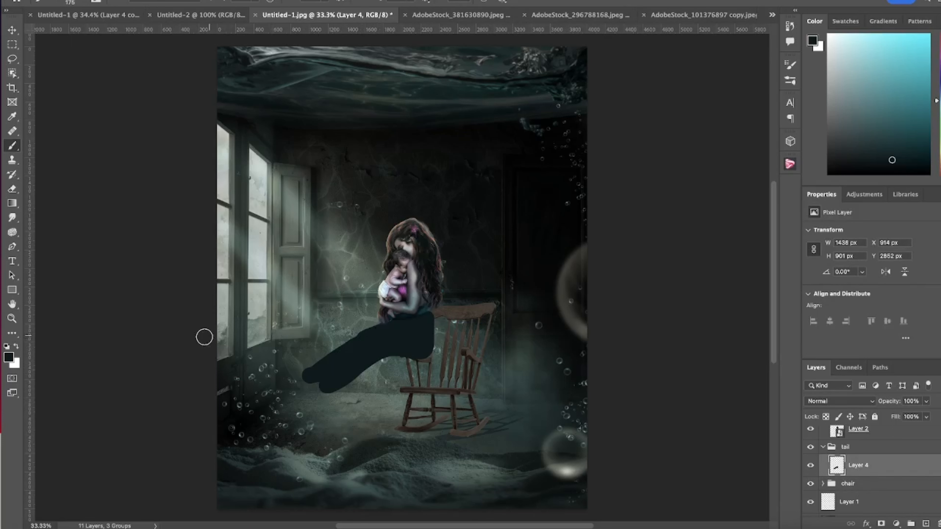
{"action": "left_click", "coordinate": [11, 188]}
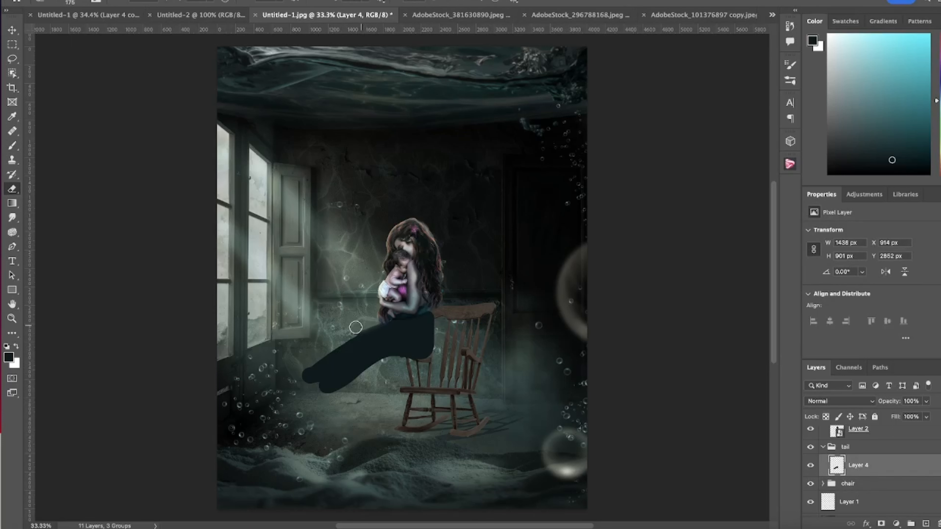
{"action": "left_click", "coordinate": [106, 1]}
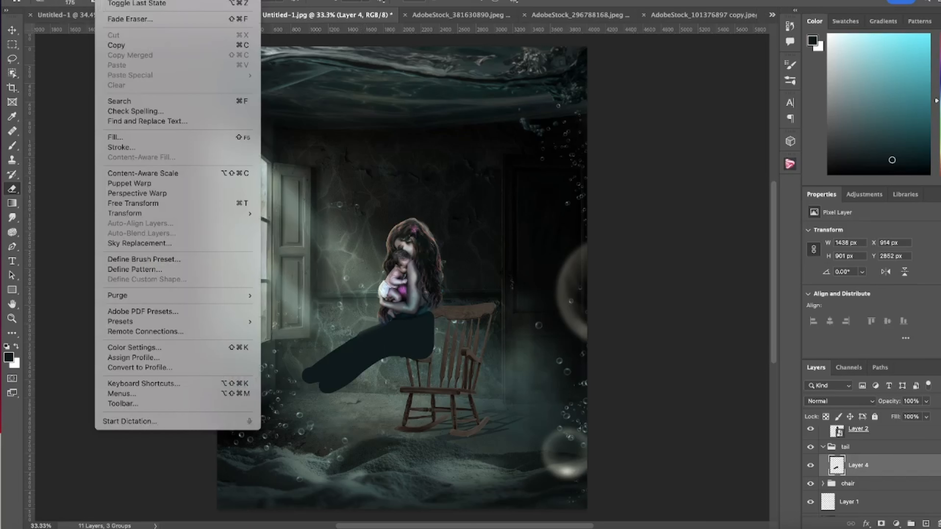
{"action": "left_click", "coordinate": [67, 4]}
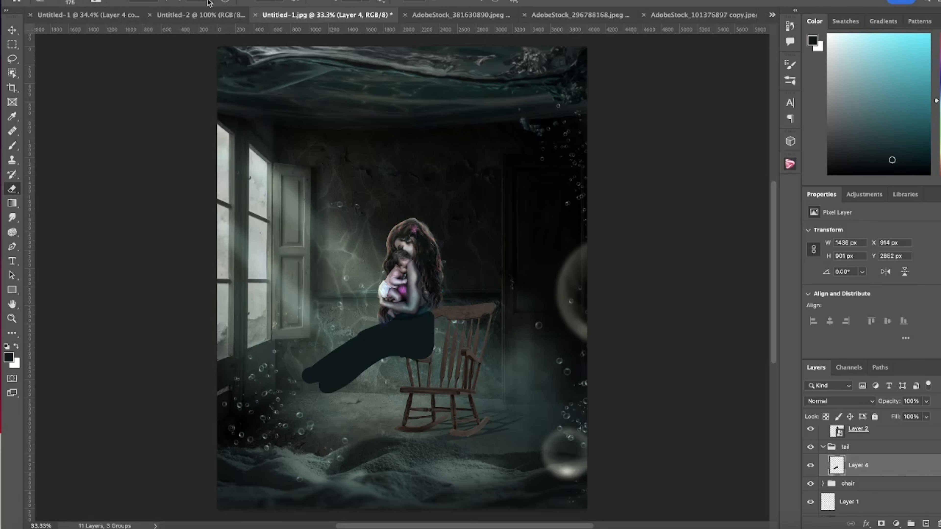
{"action": "left_click", "coordinate": [70, 4]}
{"action": "left_click", "coordinate": [105, 160]}
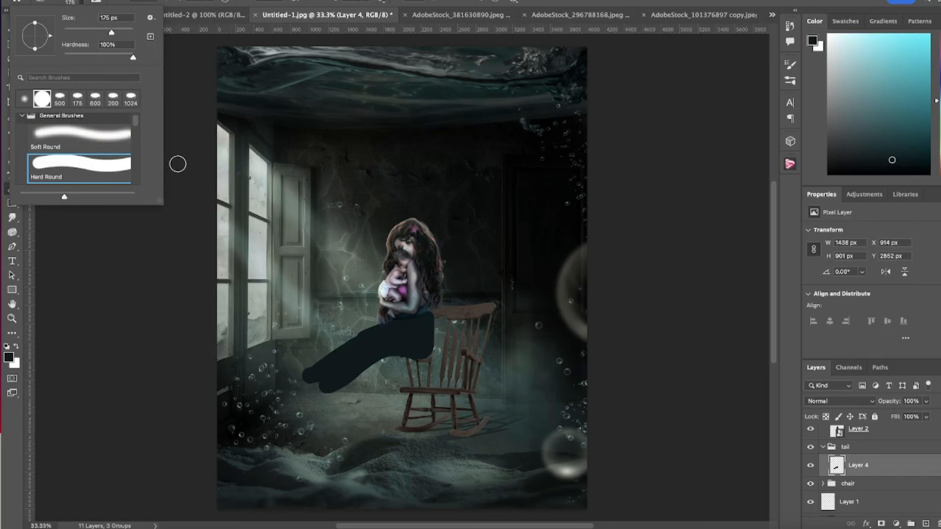
{"action": "left_click", "coordinate": [193, 88]}
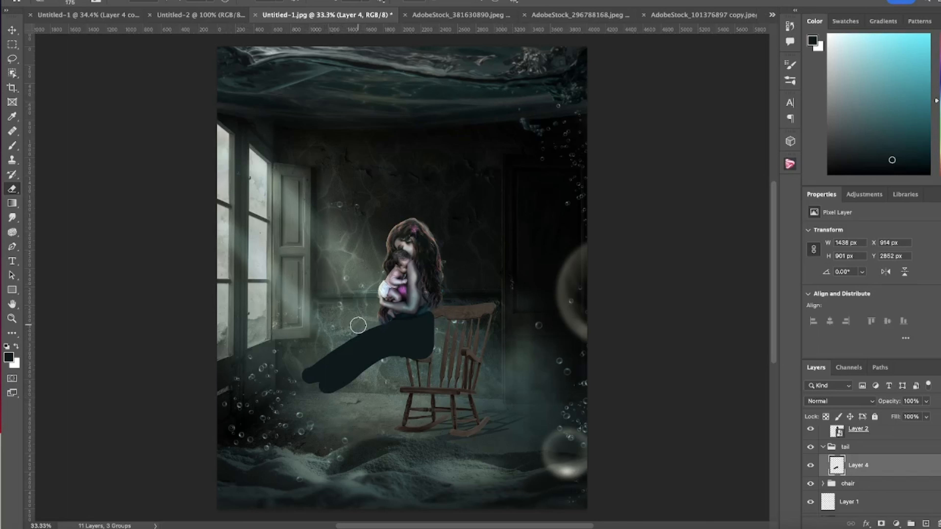
{"action": "mouse_move", "coordinate": [357, 325]}
{"action": "left_mouse_down"}
{"action": "mouse_move", "coordinate": [308, 366]}
{"action": "mouse_move", "coordinate": [288, 411]}
{"action": "mouse_move", "coordinate": [309, 375]}
{"action": "mouse_move", "coordinate": [366, 318]}
{"action": "left_mouse_up"}
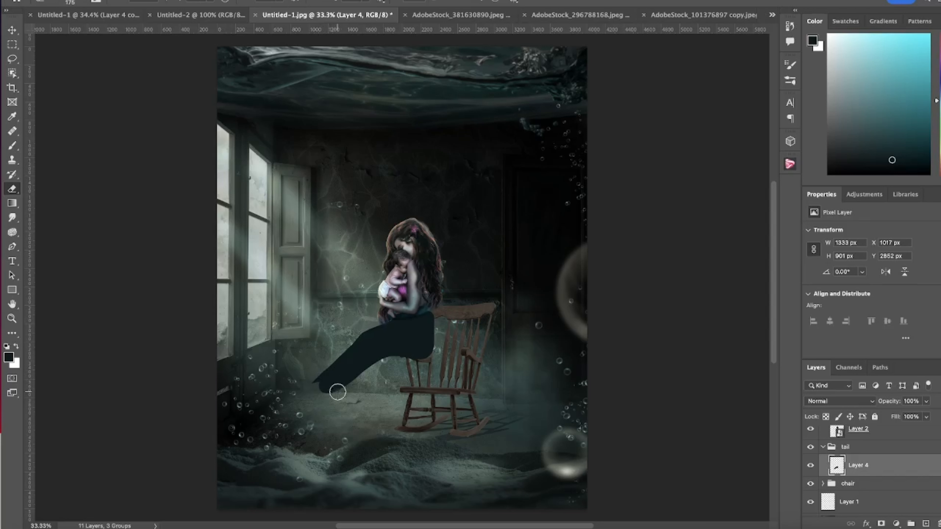
{"action": "mouse_move", "coordinate": [315, 403]}
{"action": "left_mouse_down"}
{"action": "mouse_move", "coordinate": [374, 365]}
{"action": "mouse_move", "coordinate": [413, 368]}
{"action": "left_mouse_up"}
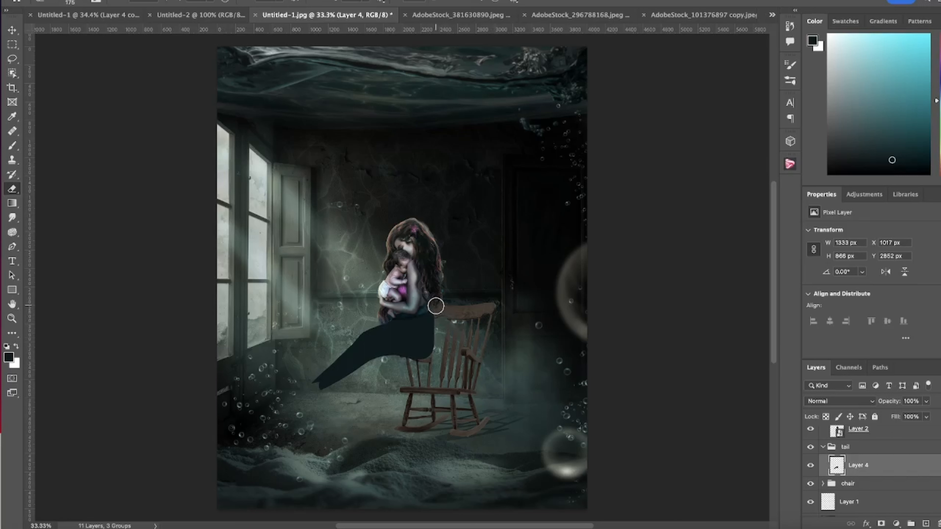
{"action": "left_click_drag", "start_coordinate": [435, 314], "coordinate": [441, 358]}
{"action": "left_click_drag", "start_coordinate": [437, 315], "coordinate": [442, 352]}
Extend the narrow end of the tail with a brush stroke at 125 px.
{"action": "left_click", "coordinate": [12, 145]}
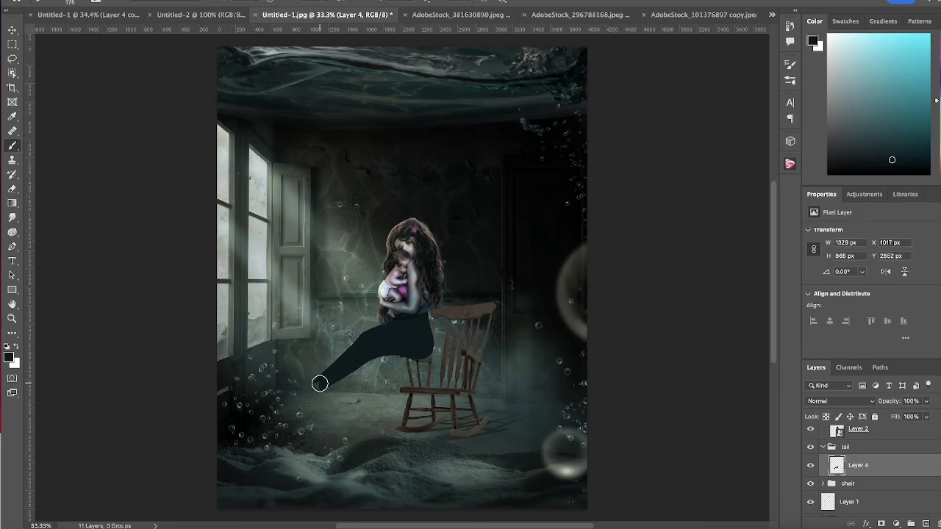
{"action": "key", "text": "bracketleft"}
{"action": "left_click_drag", "start_coordinate": [320, 385], "coordinate": [306, 391]}
Close the rocking chair image AdobeStock_296788168.jpeg.
{"action": "left_click", "coordinate": [584, 15]}
{"action": "left_click", "coordinate": [447, 15]}
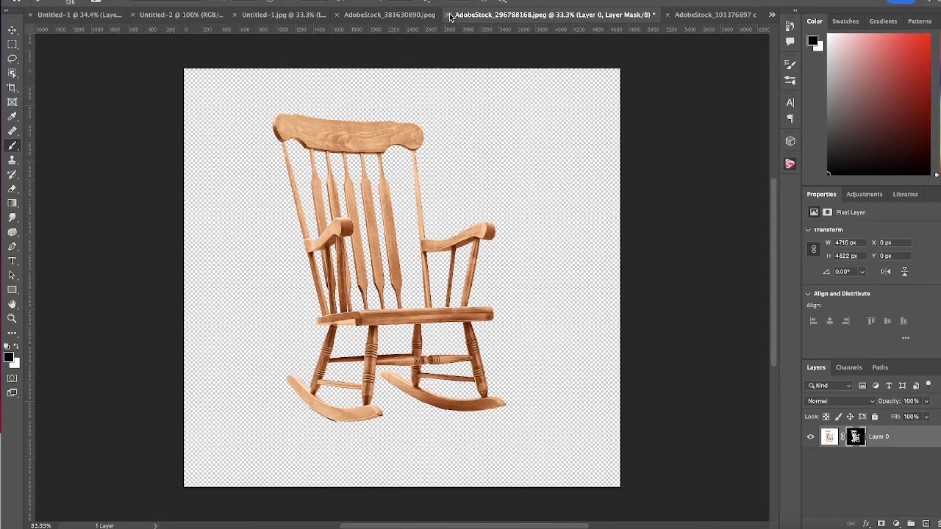
{"action": "left_click", "coordinate": [498, 204]}
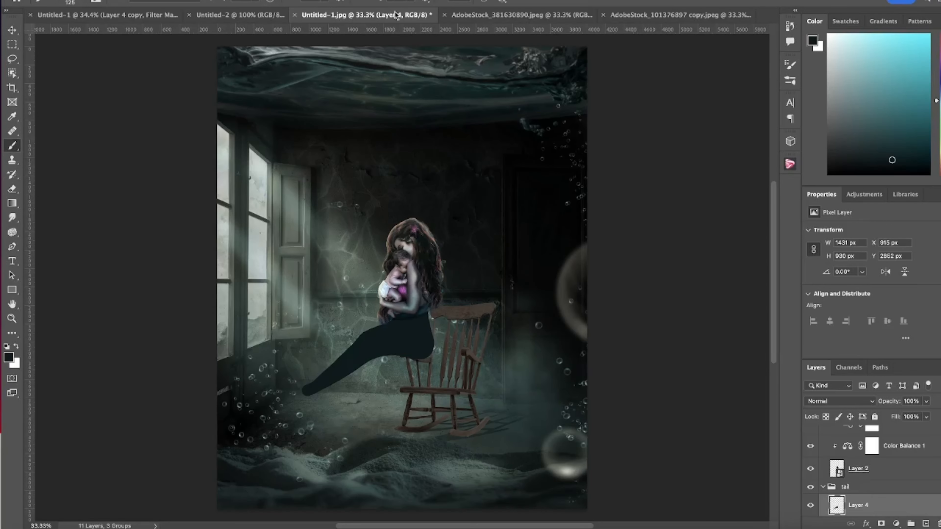
Copy the scale texture from AdobeStock_381630890.jpeg into Untitled-1.jpg above Layer 4 and clip it to the painted tail.
{"action": "left_click", "coordinate": [503, 17]}
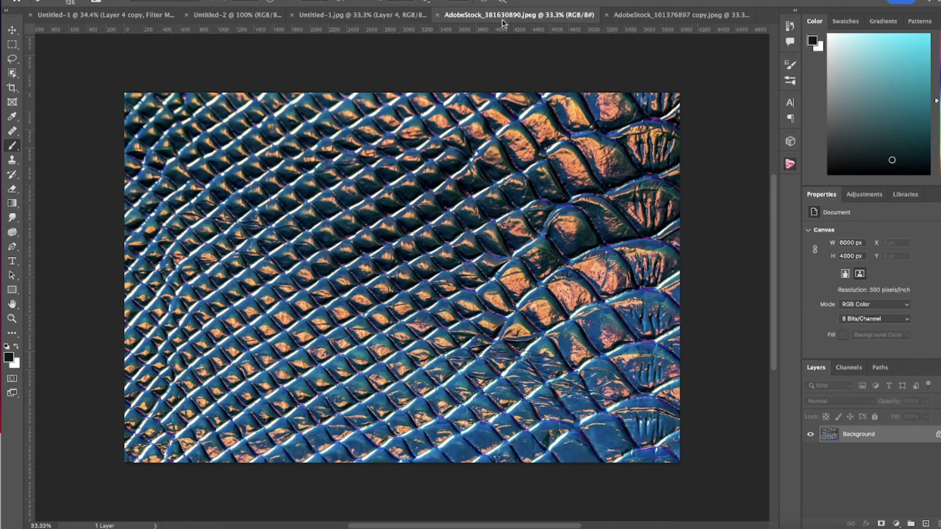
{"action": "left_click", "coordinate": [937, 434]}
{"action": "left_click_drag", "start_coordinate": [829, 434], "coordinate": [396, 333]}
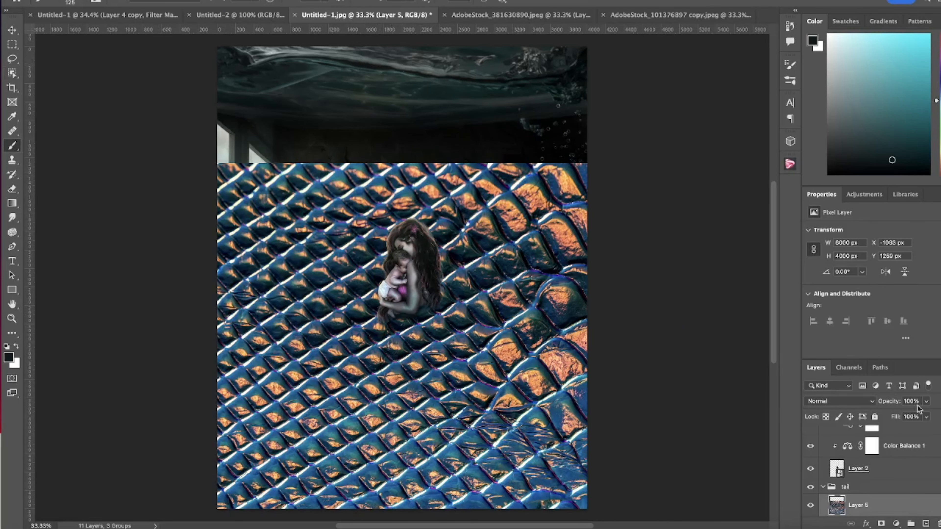
{"action": "scroll", "coordinate": [870, 506], "scroll_direction": "down", "scroll_amount": 3}
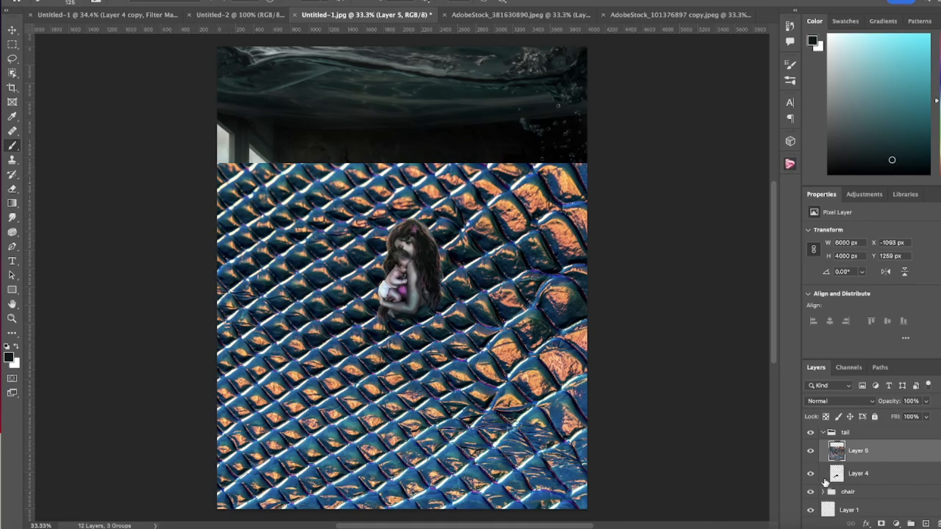
{"action": "scroll", "coordinate": [765, 433], "scroll_direction": "down", "scroll_amount": 10}
{"action": "key", "text": "alt+super+g"}
{"action": "scroll", "coordinate": [727, 300], "scroll_direction": "down", "scroll_amount": 3}
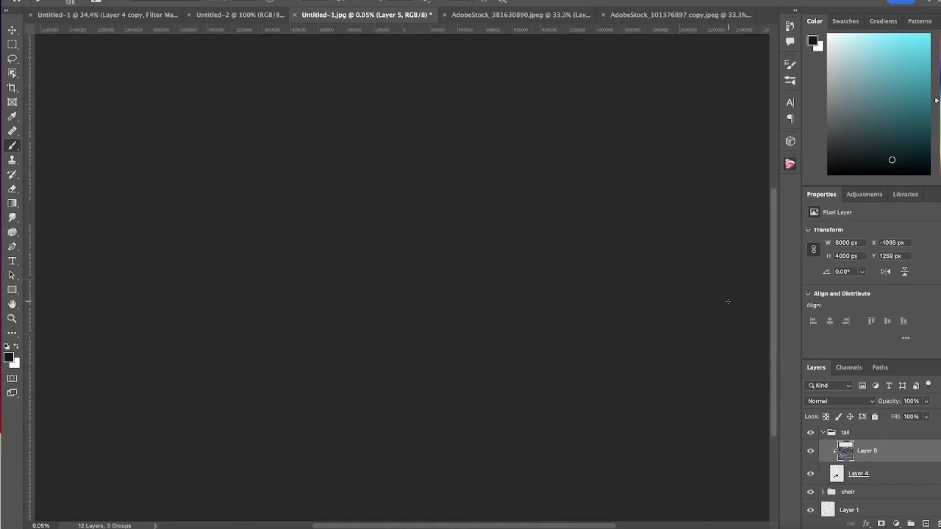
{"action": "scroll", "coordinate": [652, 226], "scroll_direction": "up", "scroll_amount": 3}
{"action": "scroll", "coordinate": [597, 218], "scroll_direction": "up", "scroll_amount": 5}
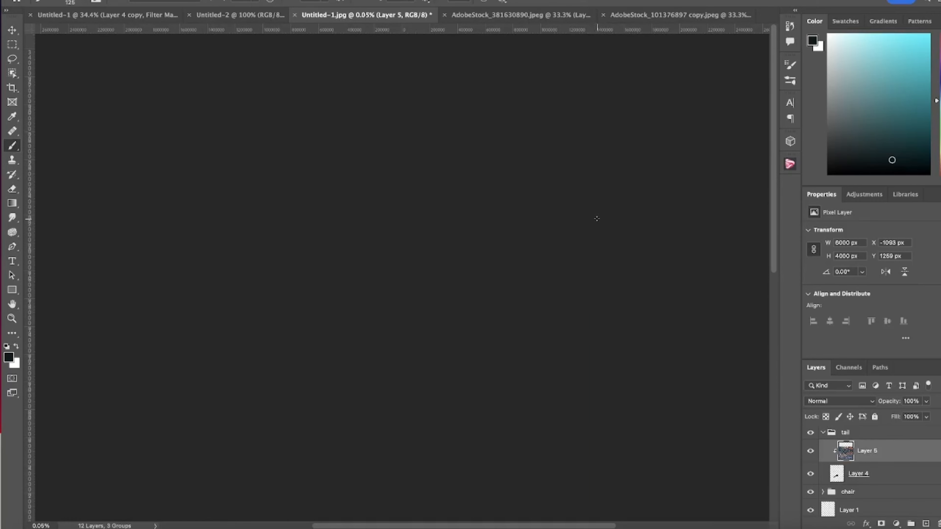
{"action": "scroll", "coordinate": [596, 219], "scroll_direction": "down", "scroll_amount": 5}
{"action": "scroll", "coordinate": [570, 211], "scroll_direction": "left", "scroll_amount": 10}
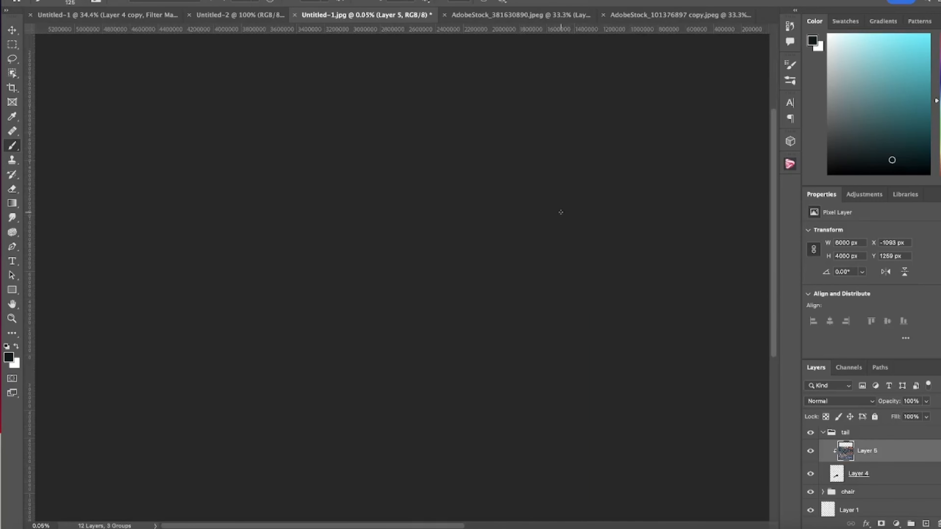
{"action": "scroll", "coordinate": [560, 212], "scroll_direction": "down", "scroll_amount": 5}
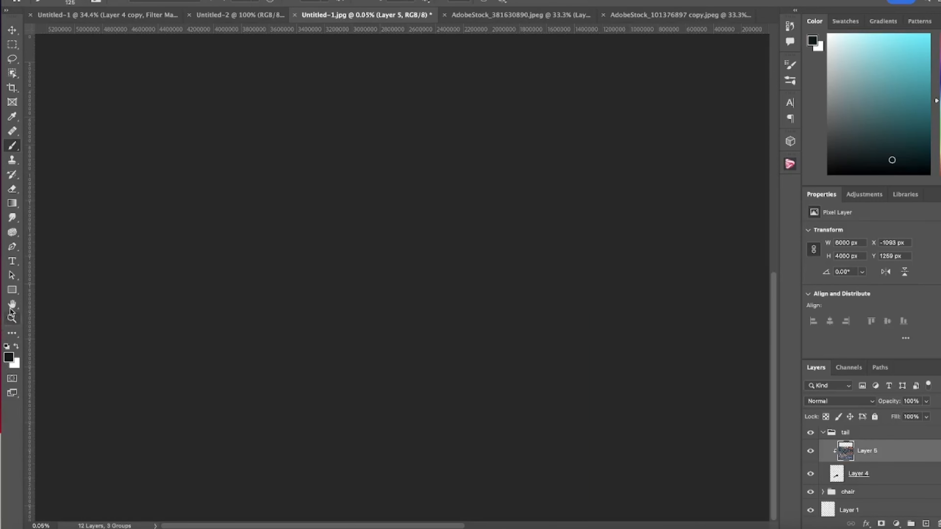
Scale the scale texture on Layer 5 to about a third of its size, rotate it and place it over the tail.
{"action": "left_click", "coordinate": [12, 318]}
{"action": "left_click", "coordinate": [342, 1]}
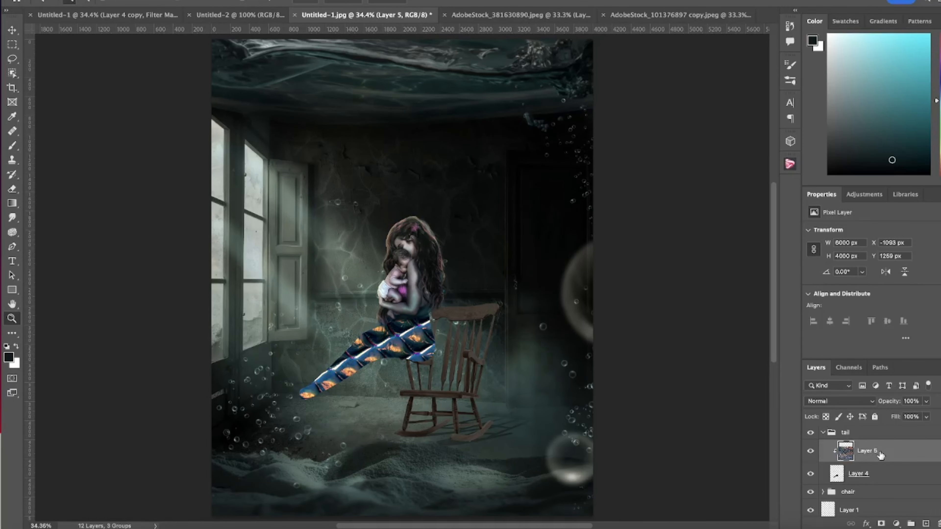
{"action": "key", "text": "ctrl+t"}
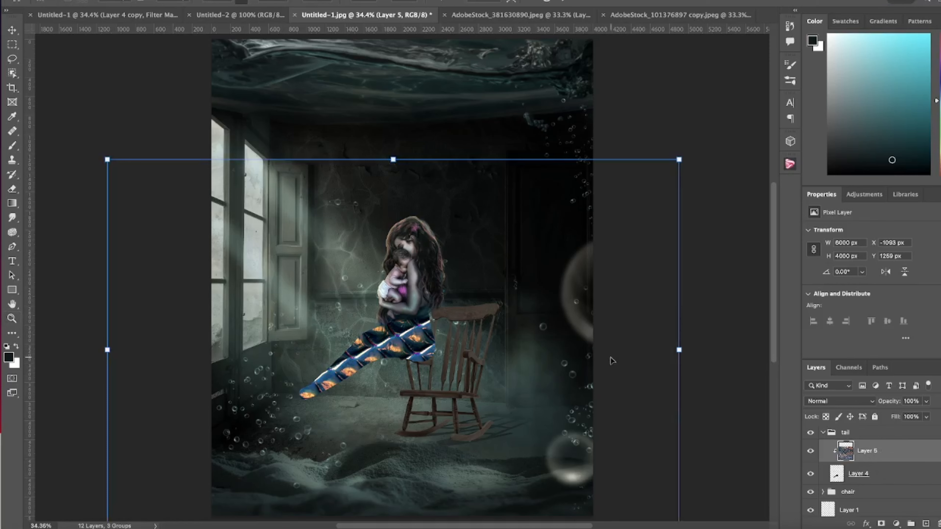
{"action": "left_click_drag", "start_coordinate": [679, 350], "coordinate": [304, 349]}
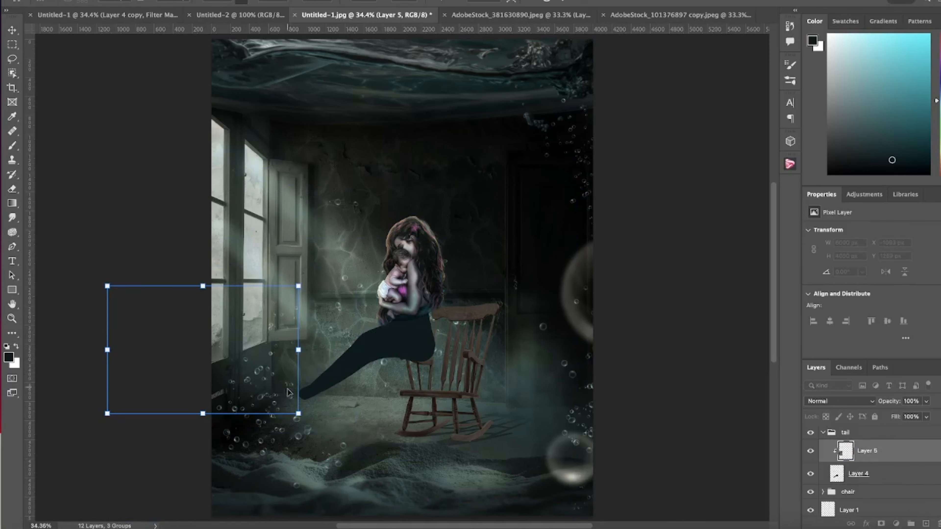
{"action": "left_click_drag", "start_coordinate": [291, 393], "coordinate": [465, 385]}
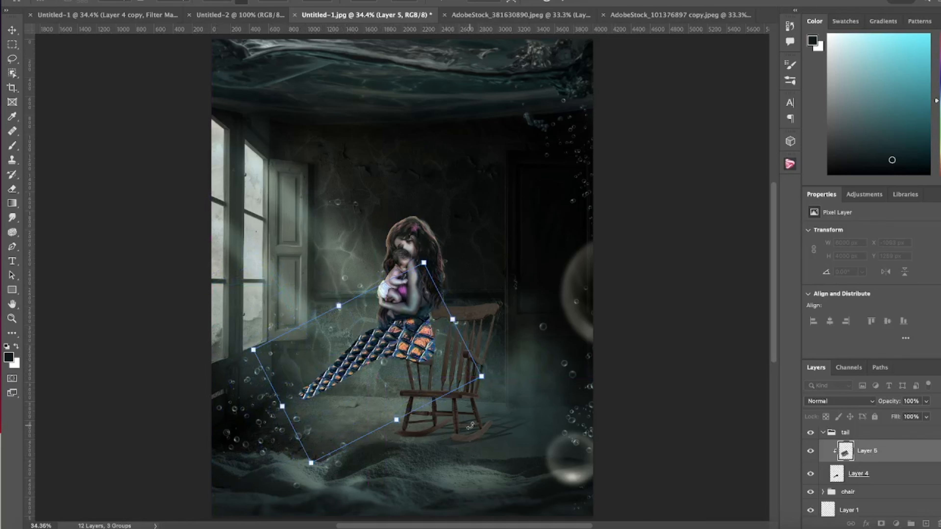
{"action": "left_click_drag", "start_coordinate": [470, 405], "coordinate": [466, 353]}
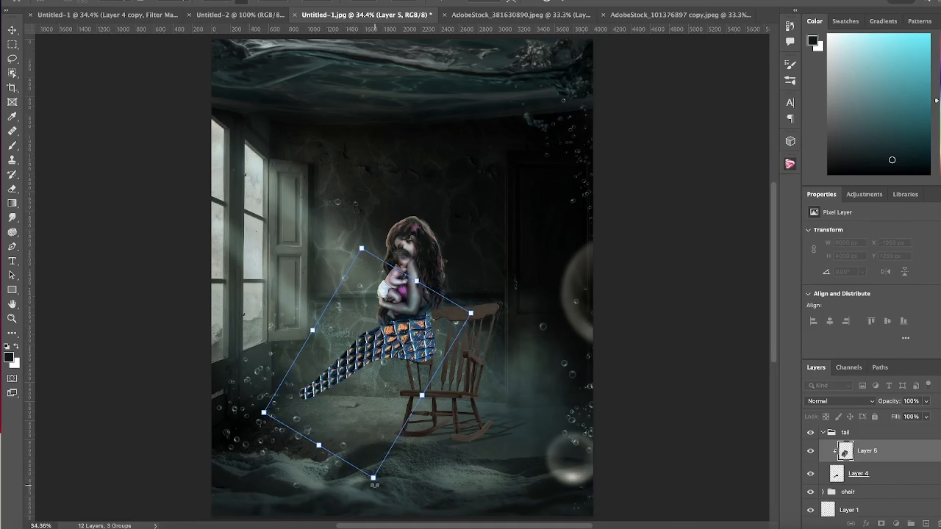
Shrink the scale texture further and position it over the upper part of the tail for finer scales.
{"action": "left_click_drag", "start_coordinate": [373, 478], "coordinate": [336, 401]}
{"action": "left_click_drag", "start_coordinate": [363, 363], "coordinate": [369, 416]}
{"action": "left_click_drag", "start_coordinate": [458, 446], "coordinate": [474, 418]}
{"action": "left_click_drag", "start_coordinate": [397, 449], "coordinate": [367, 408]}
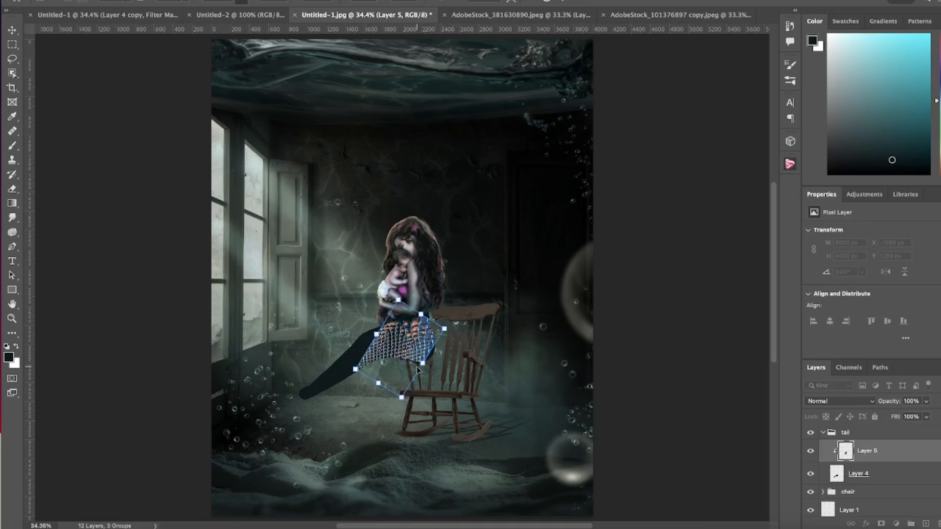
Reposition and rotate the scale texture on Layer 5 so it follows the upper part of the tail, and apply the transform.
{"action": "left_click_drag", "start_coordinate": [424, 365], "coordinate": [404, 358]}
{"action": "left_click_drag", "start_coordinate": [476, 404], "coordinate": [393, 372]}
{"action": "left_click_drag", "start_coordinate": [447, 389], "coordinate": [421, 405]}
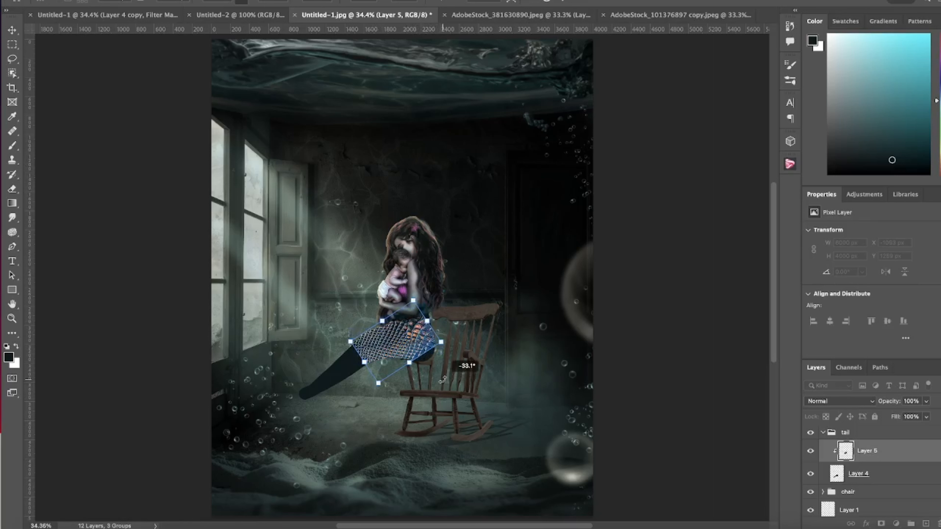
{"action": "left_click_drag", "start_coordinate": [438, 383], "coordinate": [444, 364]}
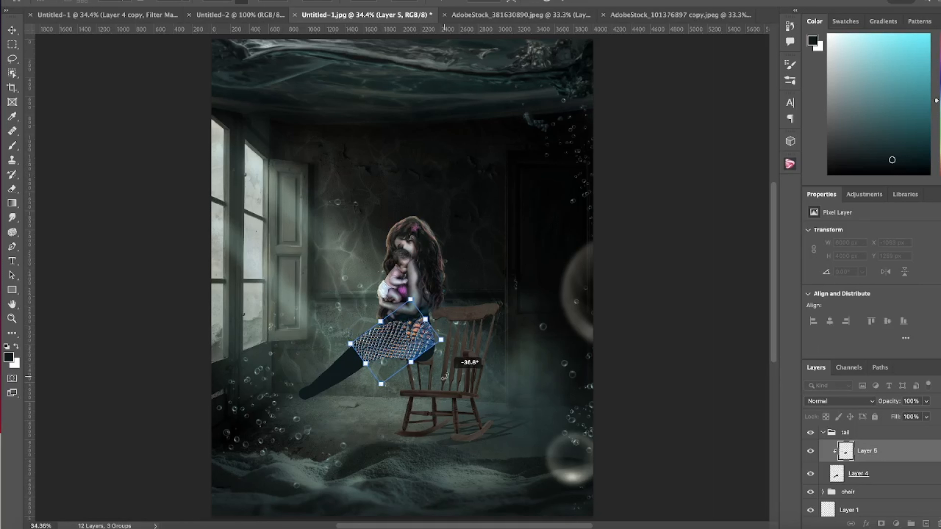
{"action": "left_click_drag", "start_coordinate": [444, 376], "coordinate": [445, 376]}
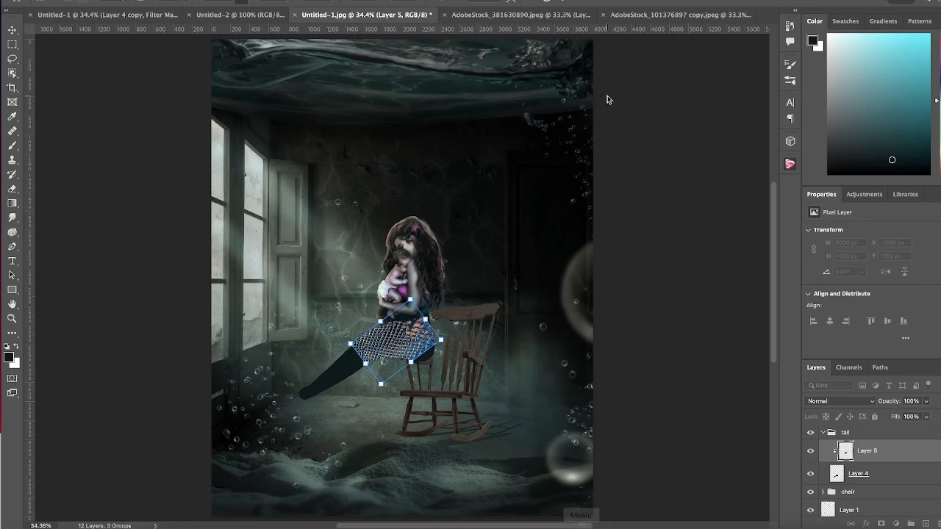
{"action": "key", "text": "Return"}
{"action": "key", "text": "z"}
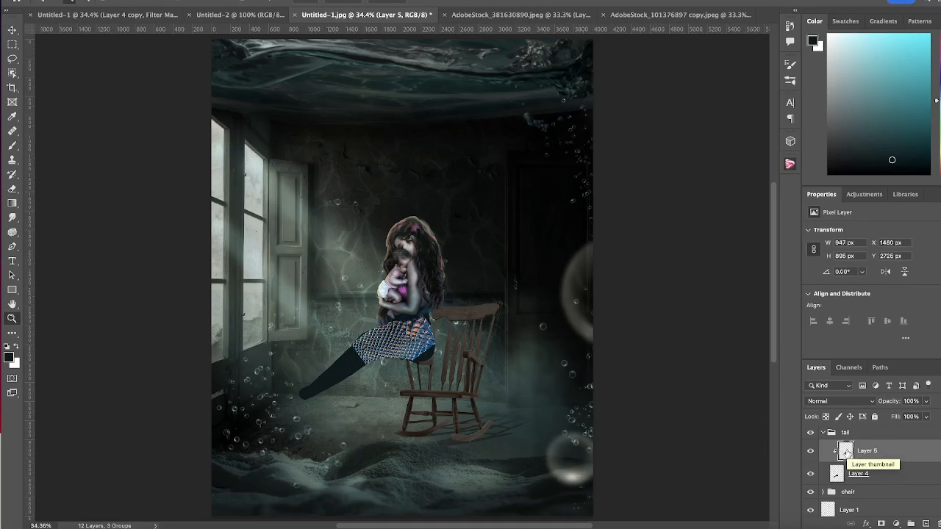
Liquify the scale texture on Layer 5, pushing its right side outward to cover the hip area of the tail.
{"action": "left_click", "coordinate": [256, 1]}
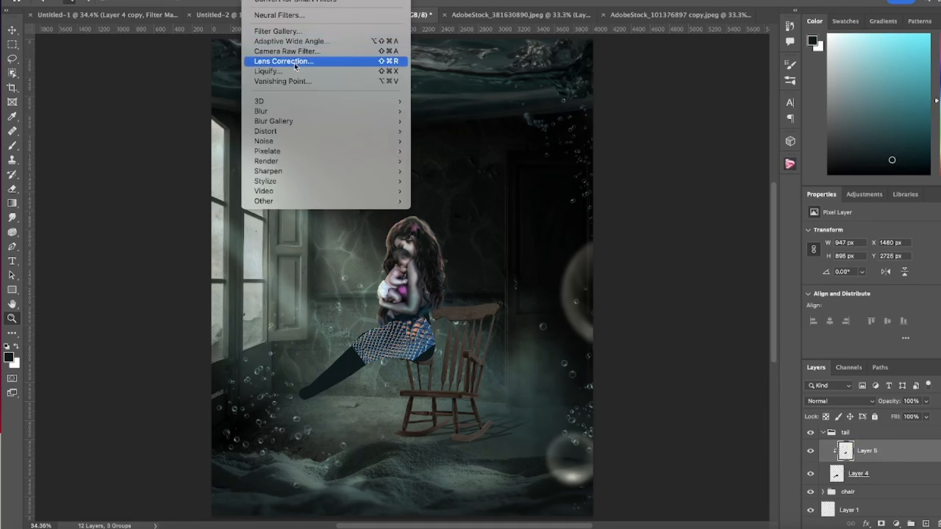
{"action": "left_click", "coordinate": [268, 71]}
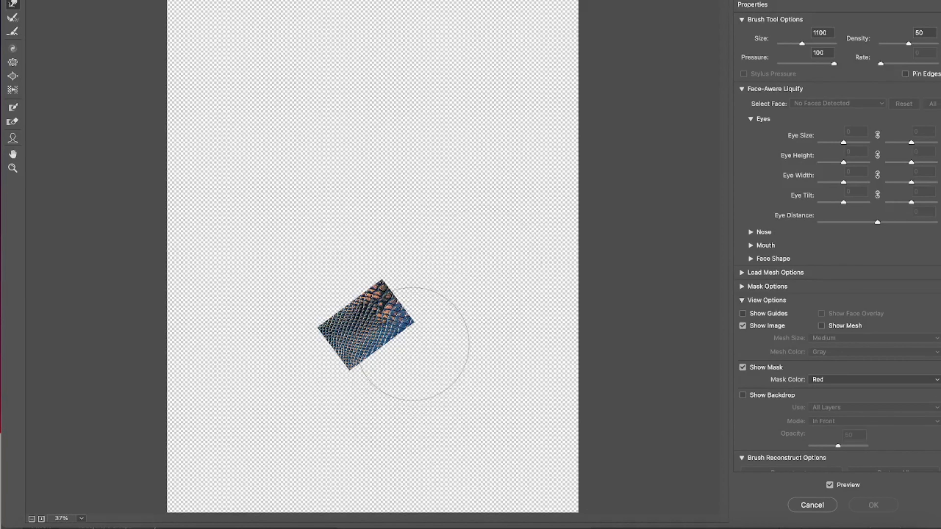
{"action": "mouse_move", "coordinate": [414, 343]}
{"action": "left_mouse_down"}
{"action": "mouse_move", "coordinate": [426, 331]}
{"action": "mouse_move", "coordinate": [407, 361]}
{"action": "left_mouse_up"}
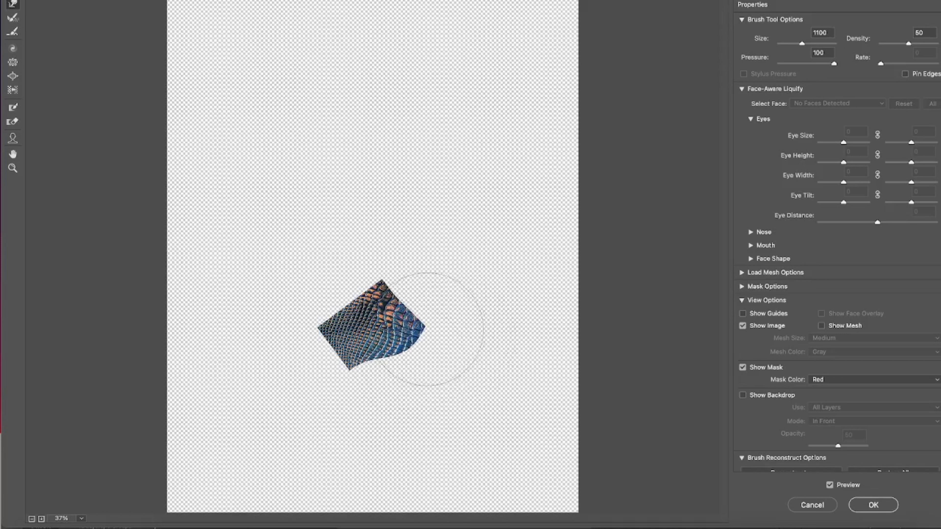
{"action": "mouse_move", "coordinate": [427, 329]}
{"action": "left_mouse_down"}
{"action": "mouse_move", "coordinate": [436, 323]}
{"action": "mouse_move", "coordinate": [388, 353]}
{"action": "left_mouse_up"}
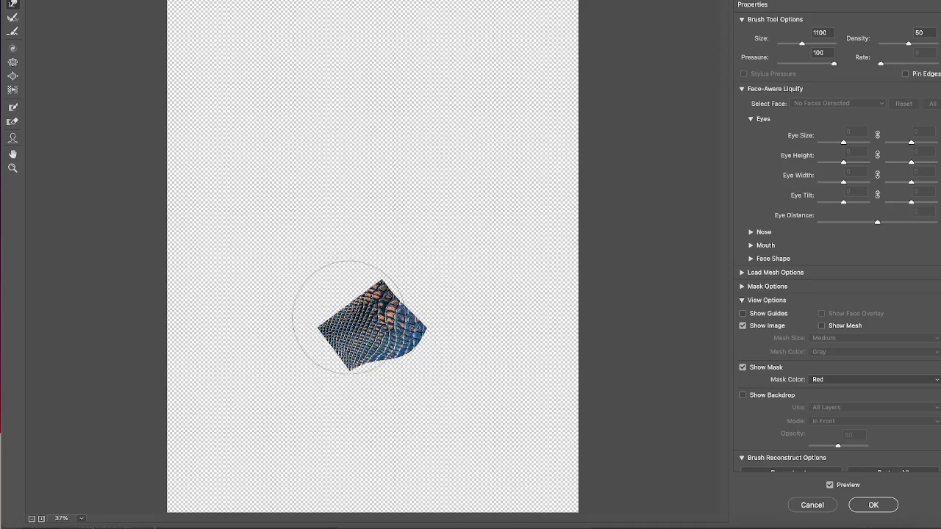
{"action": "left_click_drag", "start_coordinate": [384, 311], "coordinate": [403, 312]}
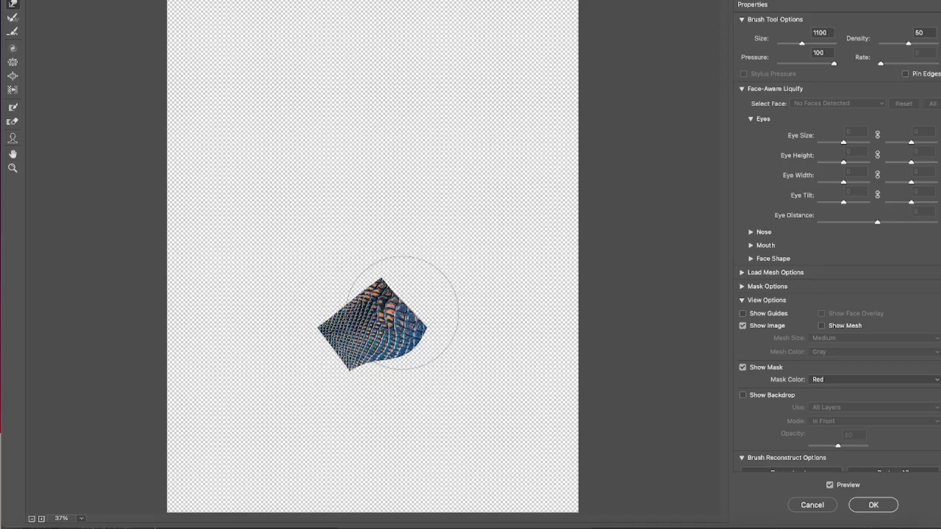
{"action": "left_click", "coordinate": [872, 505]}
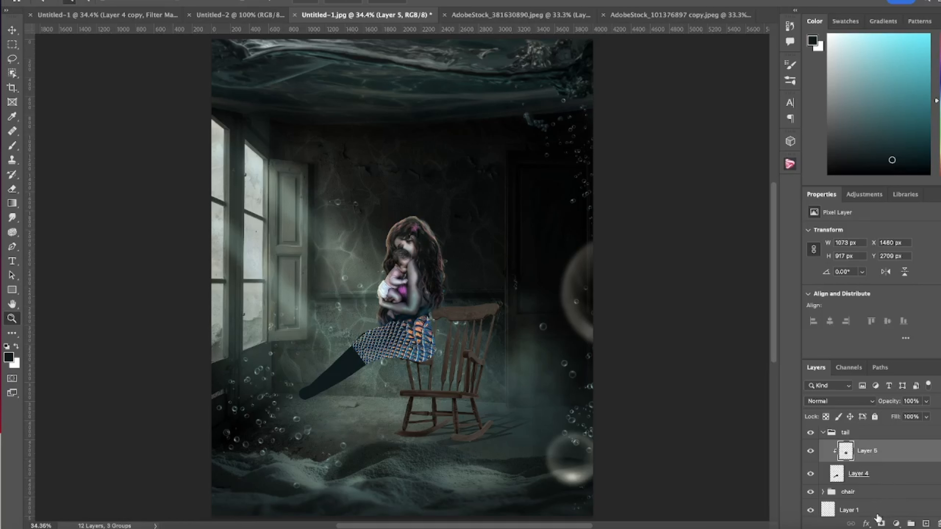
Duplicate Layer 5 as a copy clipped to the tail, and turn it by about 180° over the lower part of the tail.
{"action": "left_click_drag", "start_coordinate": [878, 519], "coordinate": [880, 522]}
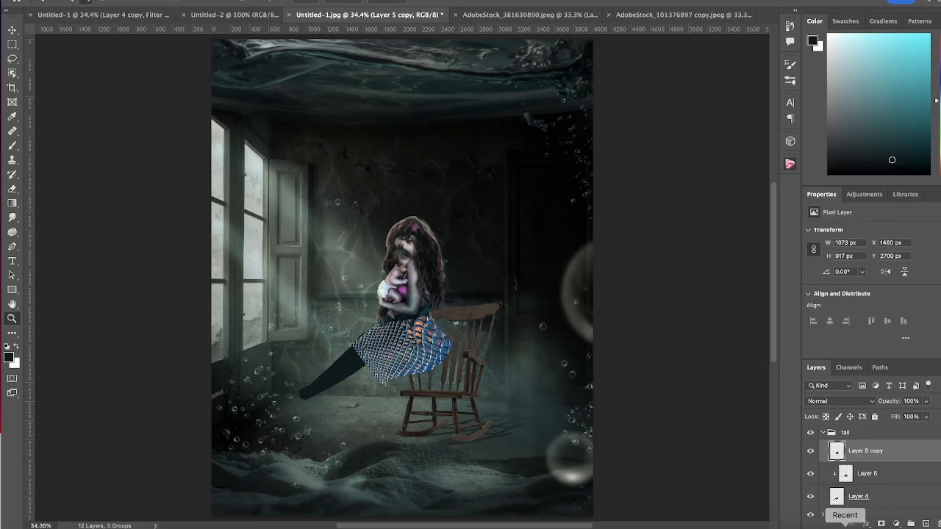
{"action": "key", "text": "super+alt+g"}
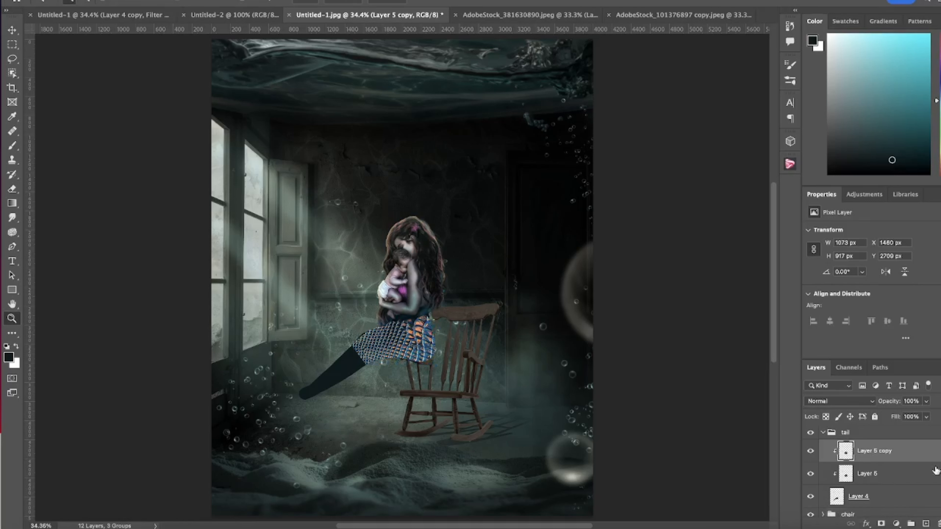
{"action": "key", "text": "super+t"}
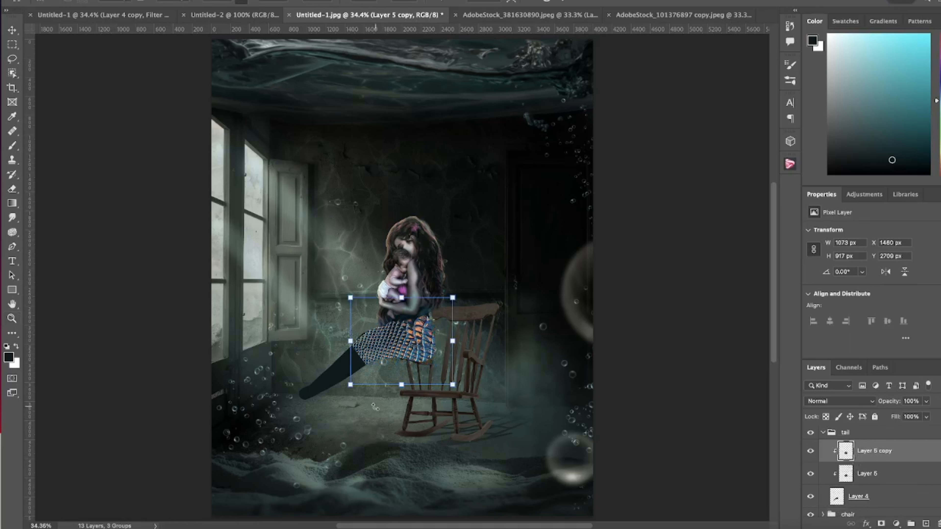
{"action": "left_click_drag", "start_coordinate": [398, 346], "coordinate": [405, 373]}
{"action": "left_click_drag", "start_coordinate": [315, 407], "coordinate": [296, 423]}
{"action": "left_click_drag", "start_coordinate": [467, 358], "coordinate": [184, 434]}
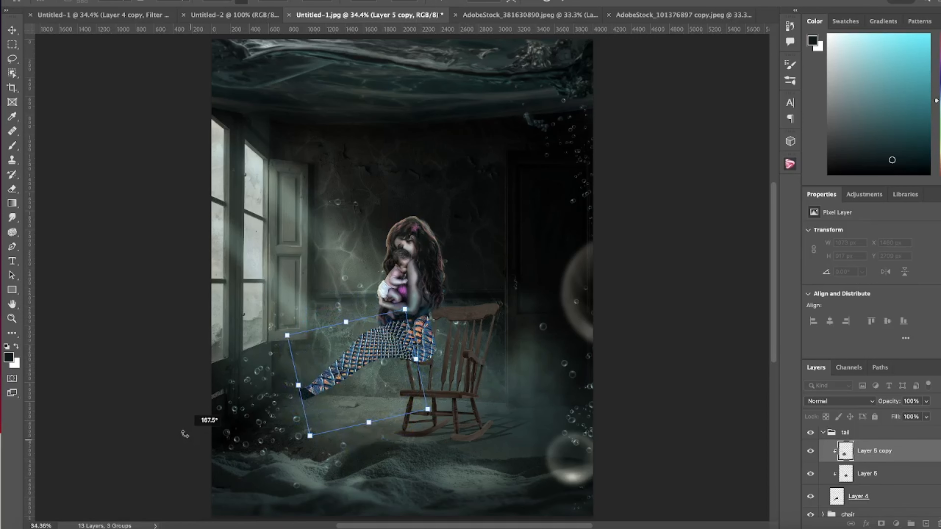
{"action": "left_click_drag", "start_coordinate": [392, 413], "coordinate": [352, 427]}
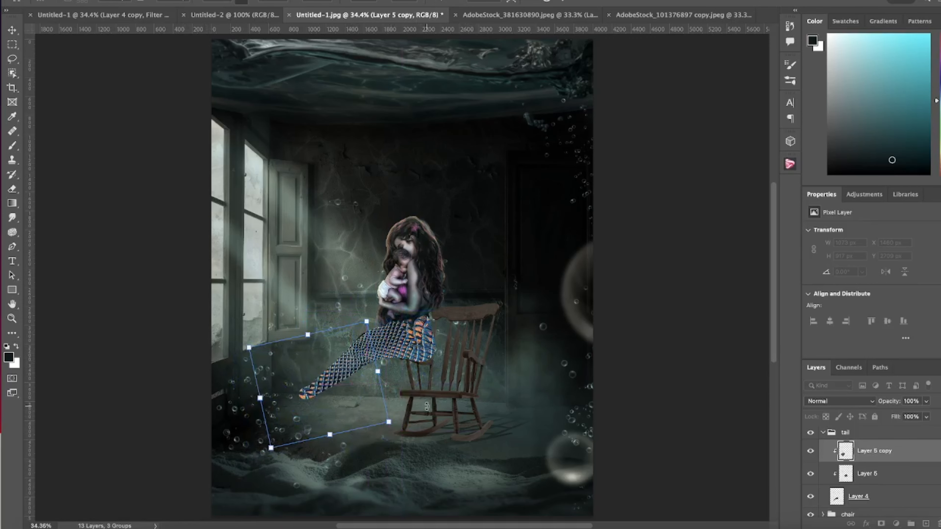
{"action": "left_click_drag", "start_coordinate": [388, 402], "coordinate": [347, 407]}
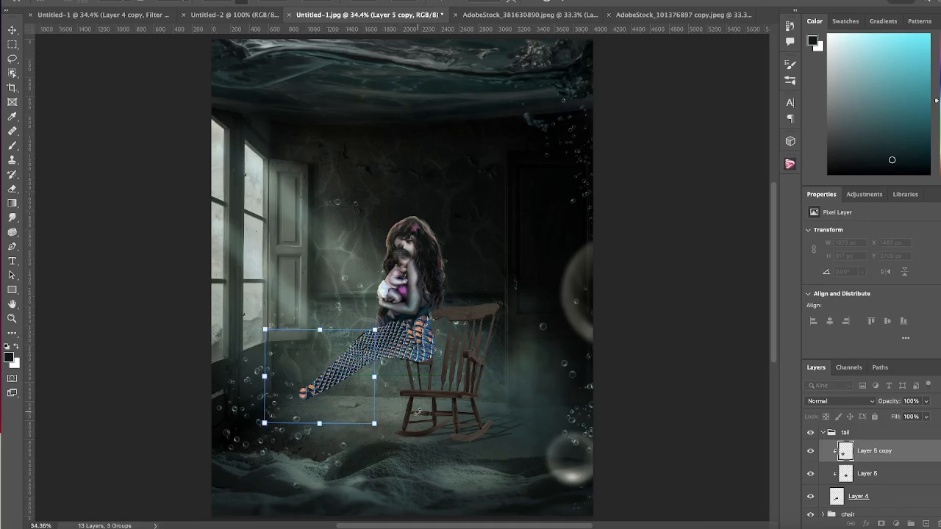
{"action": "left_click", "coordinate": [568, 2]}
{"action": "key", "text": "z"}
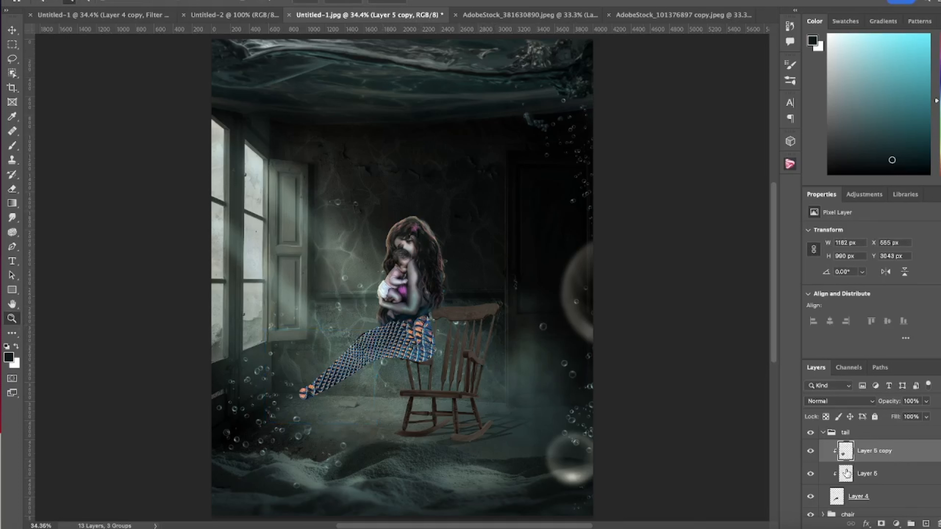
Liquify the scale texture on Layer 5, pushing its left corner slightly outward toward the lower tail.
{"action": "left_click", "coordinate": [847, 475]}
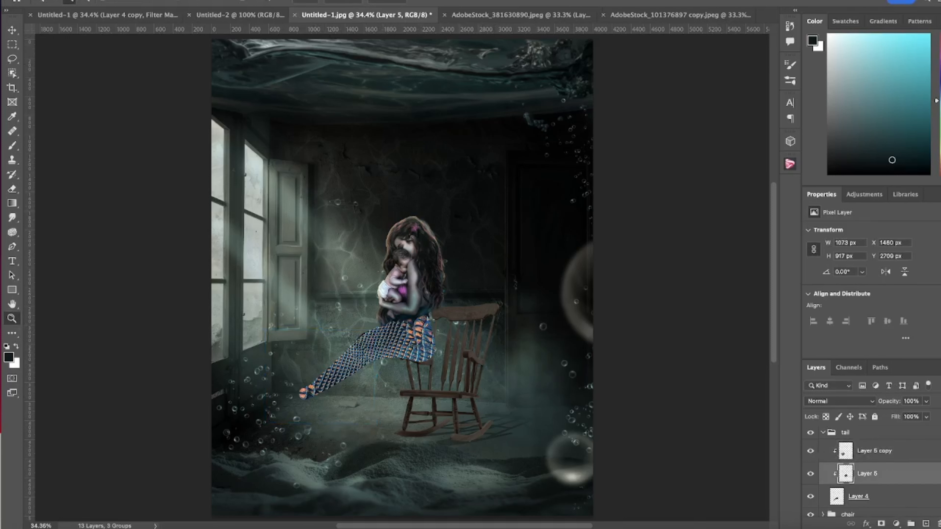
{"action": "left_click", "coordinate": [253, 1]}
{"action": "left_click", "coordinate": [292, 75]}
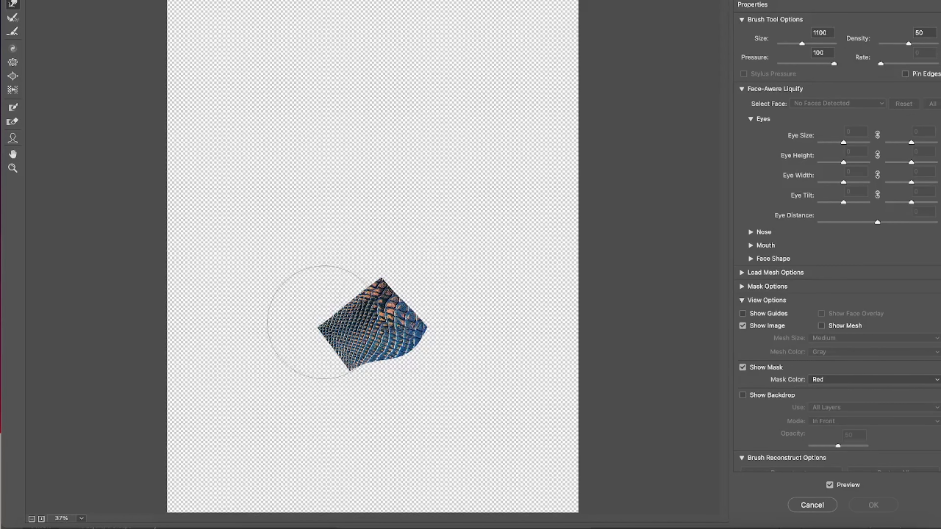
{"action": "left_click_drag", "start_coordinate": [321, 320], "coordinate": [313, 318]}
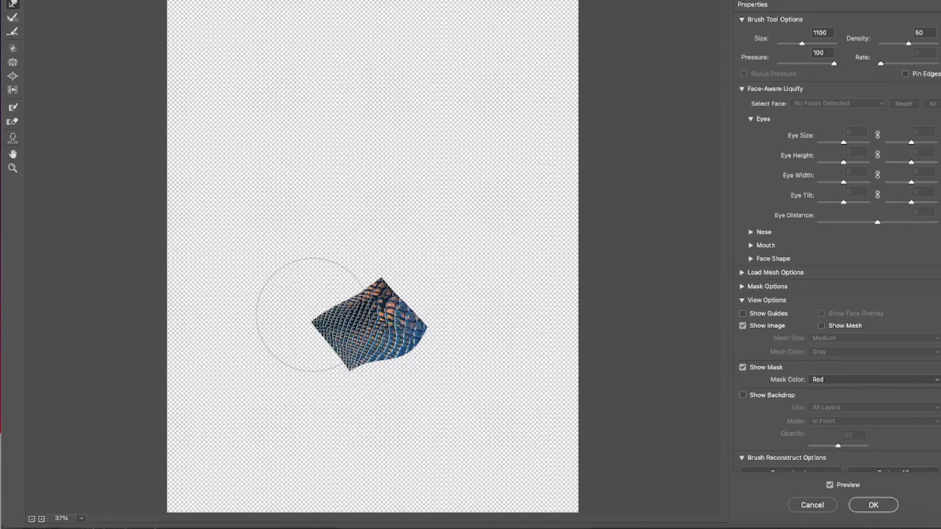
{"action": "left_click", "coordinate": [871, 504]}
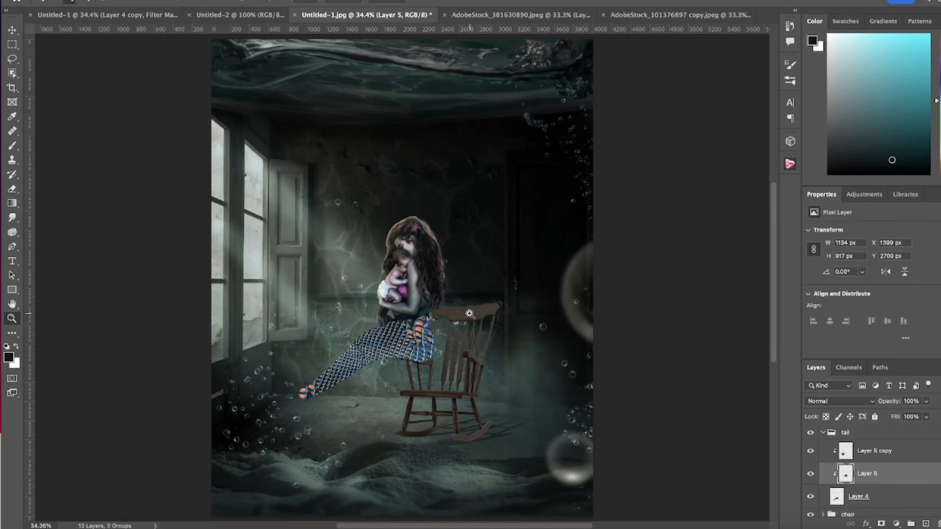
Liquify the scale texture on Layer 5 copy, pulling its bottom corner down and outward past the tail's tip.
{"action": "left_click", "coordinate": [847, 453]}
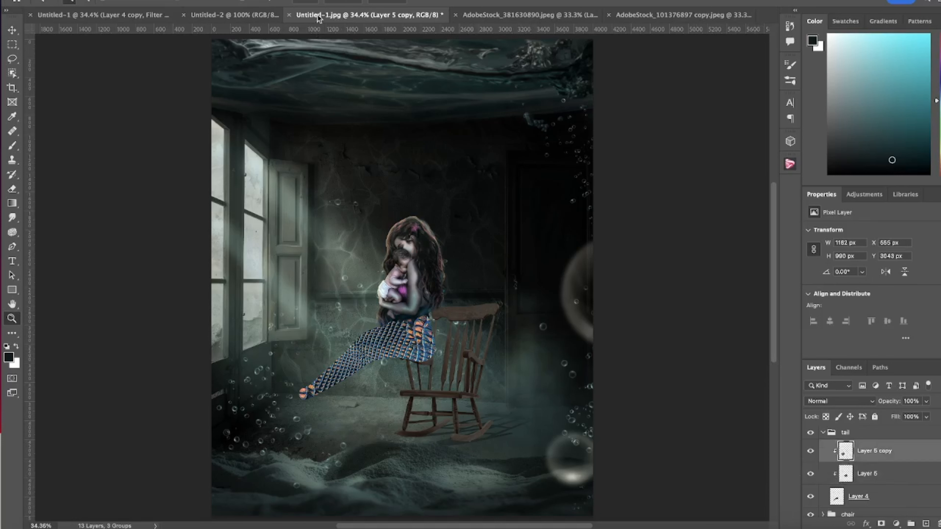
{"action": "left_click", "coordinate": [254, 1]}
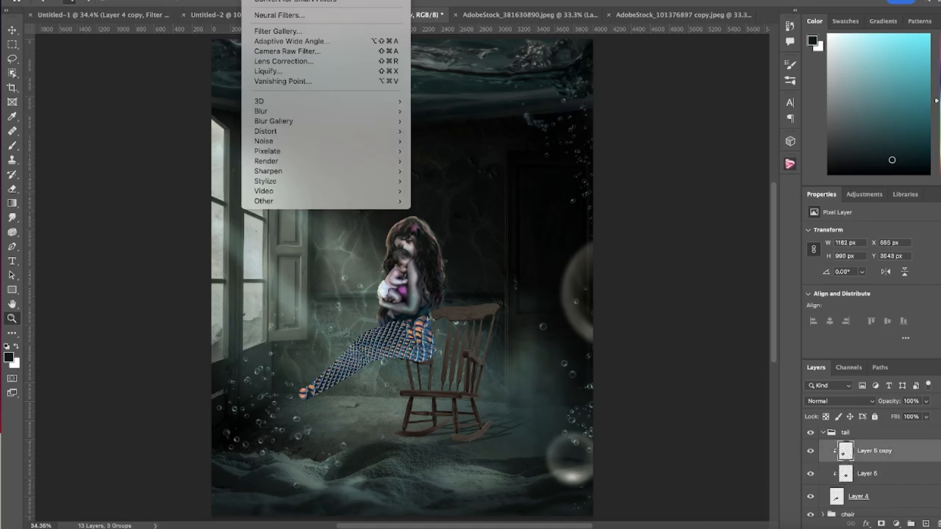
{"action": "left_click", "coordinate": [274, 72]}
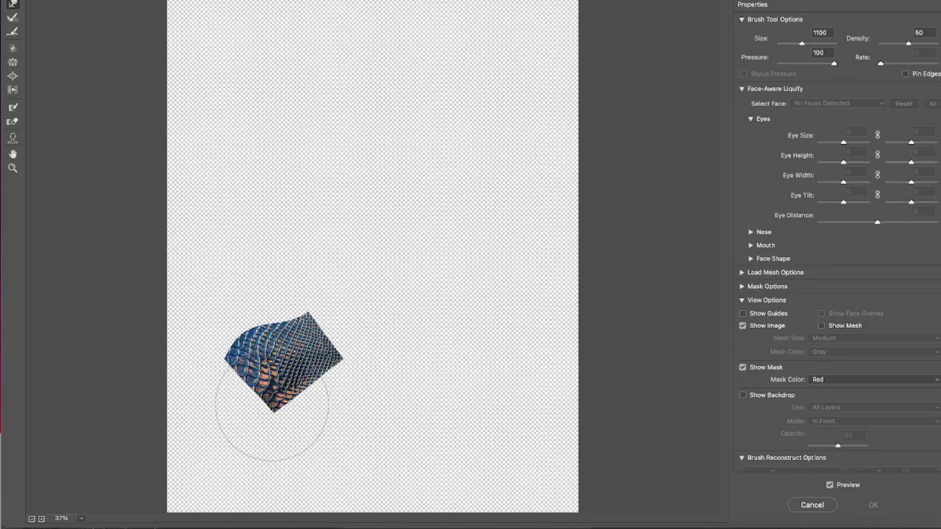
{"action": "left_click_drag", "start_coordinate": [272, 400], "coordinate": [255, 428]}
{"action": "left_click", "coordinate": [884, 505]}
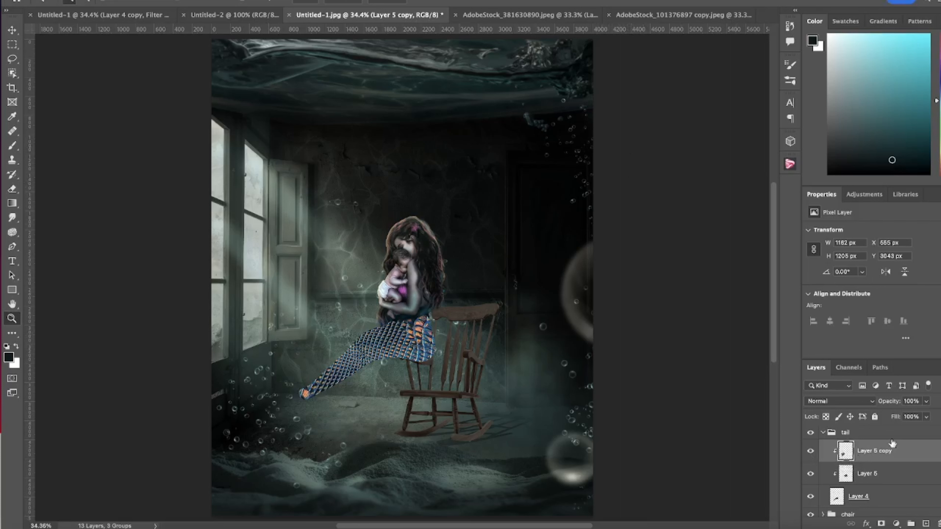
Duplicate Layer 5 copy as another layer clipped to the tail, and move it down and left to cover the tail's tip.
{"action": "key", "text": "super+j"}
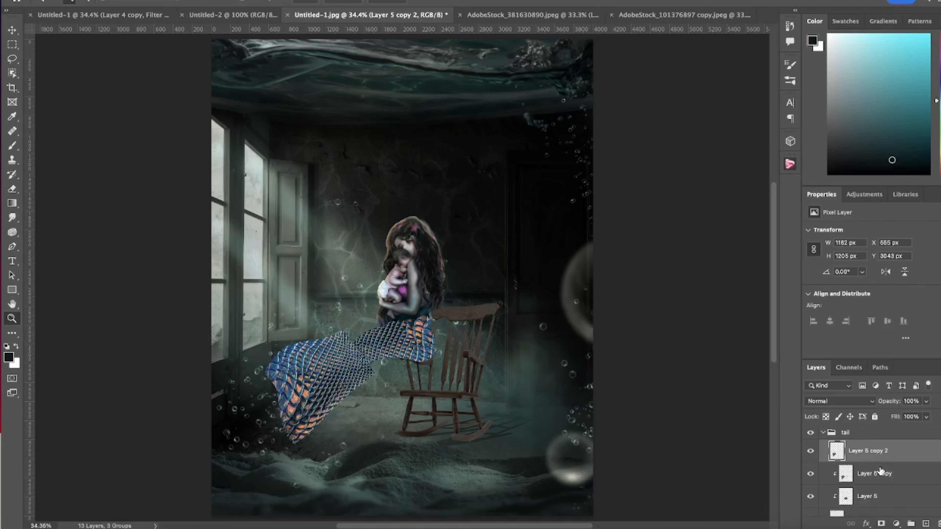
{"action": "key", "text": "super+alt+g"}
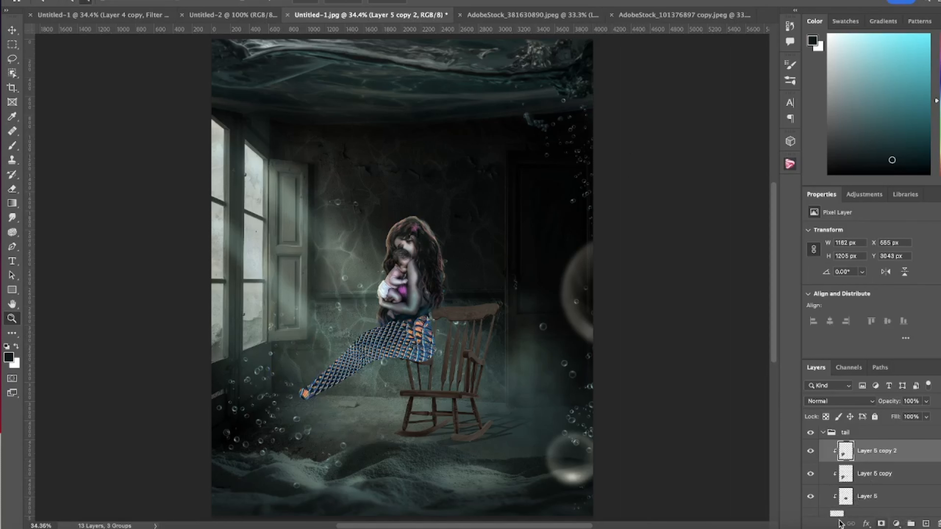
{"action": "key", "text": "super+t"}
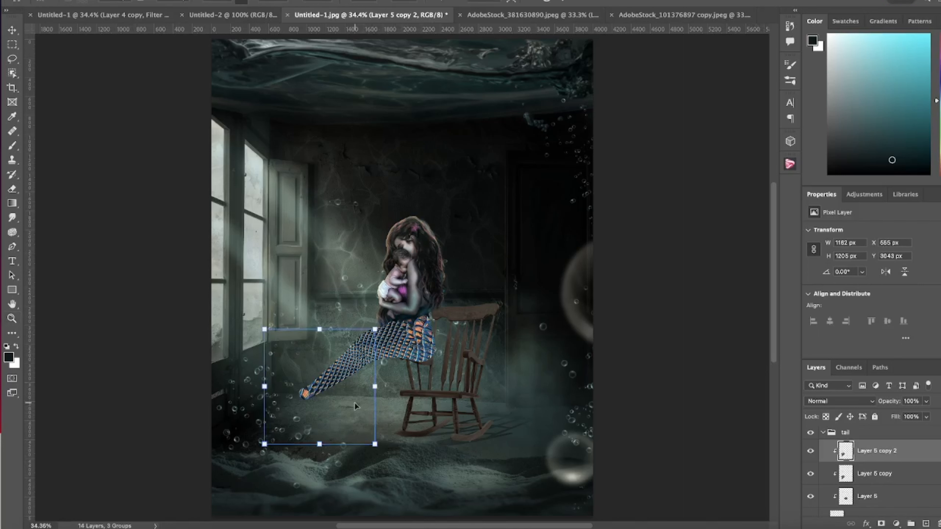
{"action": "left_click_drag", "start_coordinate": [354, 407], "coordinate": [323, 420]}
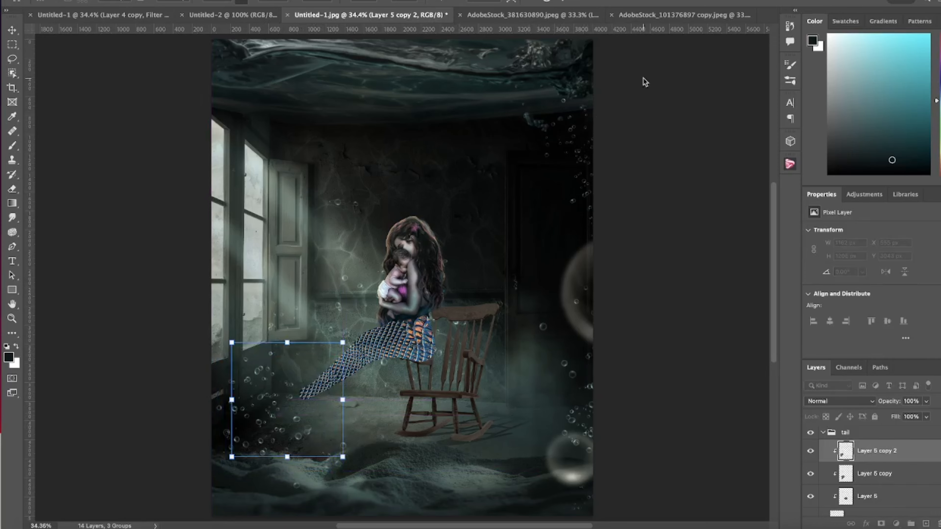
{"action": "left_click", "coordinate": [566, 2]}
{"action": "key", "text": "z"}
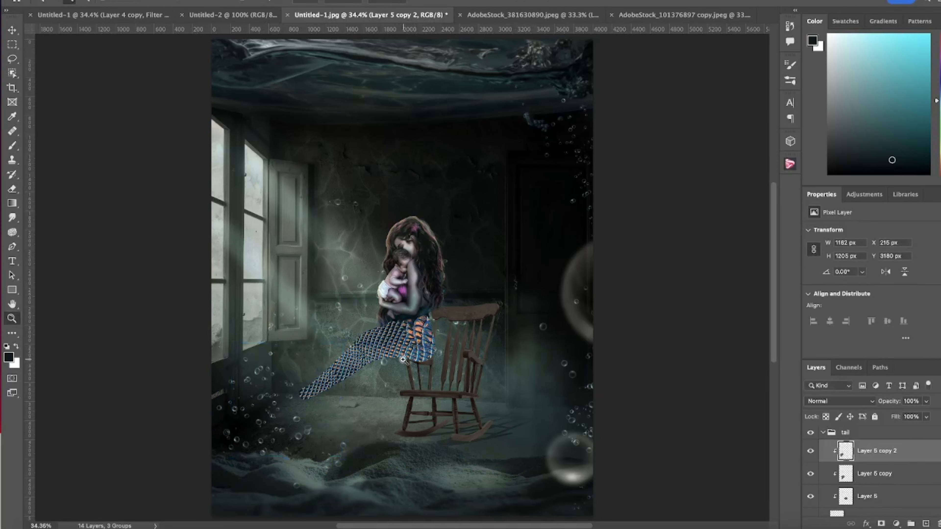
Examine the overlapping scale textures along the tail up close, checking the transitions between the pieces.
{"action": "left_click_drag", "start_coordinate": [402, 359], "coordinate": [402, 359]}
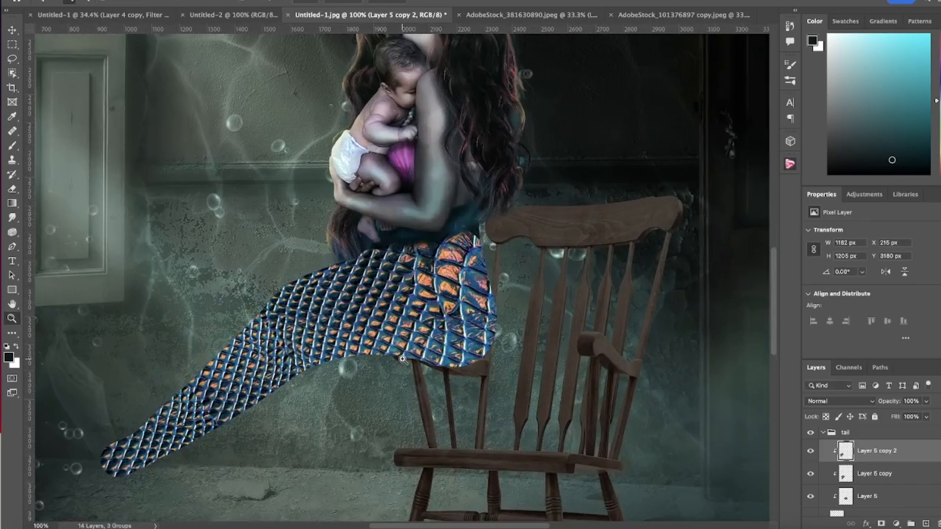
{"action": "left_click", "coordinate": [402, 358]}
{"action": "scroll", "coordinate": [403, 359], "scroll_direction": "down", "scroll_amount": 3}
{"action": "scroll", "coordinate": [402, 358], "scroll_direction": "left", "scroll_amount": 5}
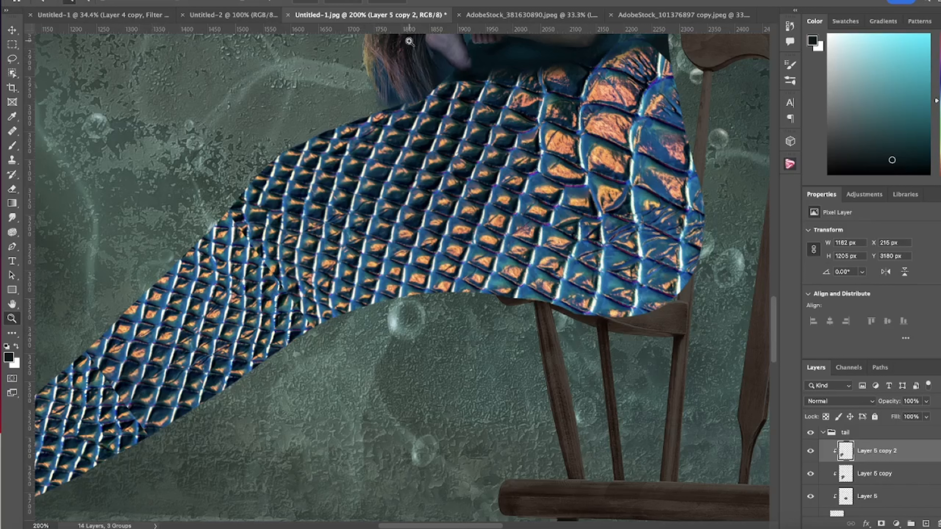
{"action": "left_click", "coordinate": [187, 141], "text": "alt"}
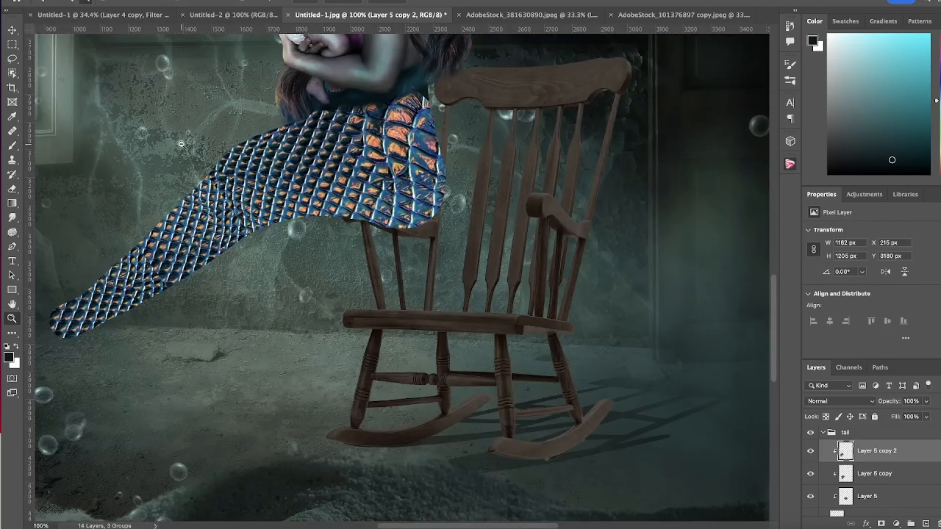
{"action": "scroll", "coordinate": [187, 163], "scroll_direction": "left", "scroll_amount": 5}
{"action": "scroll", "coordinate": [327, 297], "scroll_direction": "up", "scroll_amount": 3}
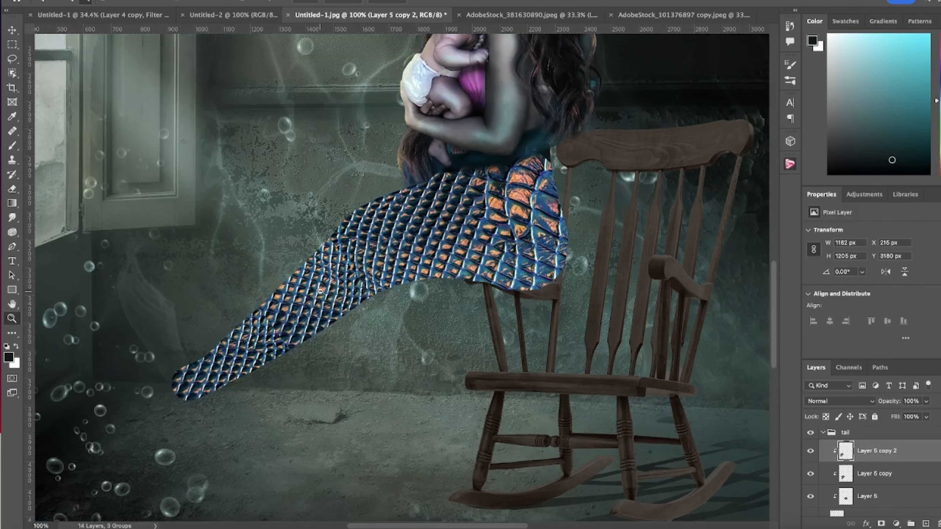
{"action": "left_click", "coordinate": [236, 168]}
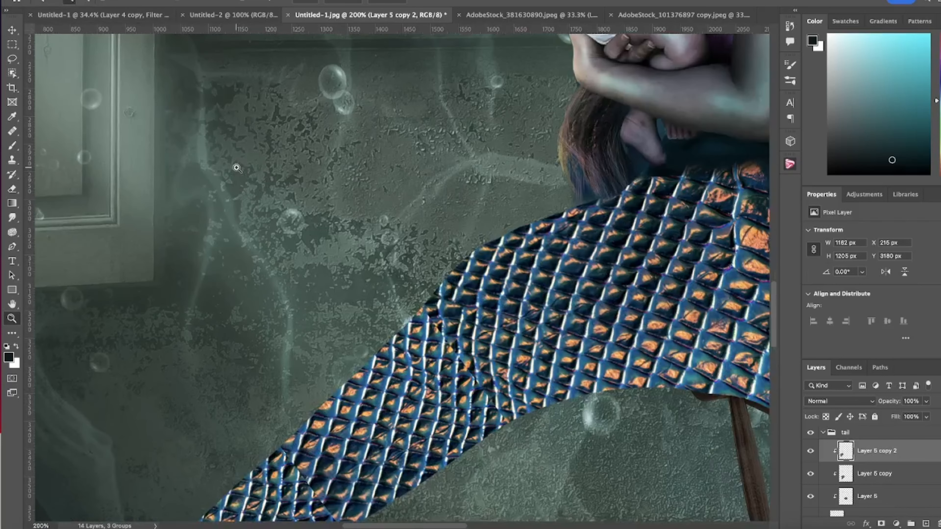
Compare the tail's lower part with and without Layer 5 copy 2, and add a layer mask to that layer.
{"action": "scroll", "coordinate": [241, 178], "scroll_direction": "down", "scroll_amount": 3}
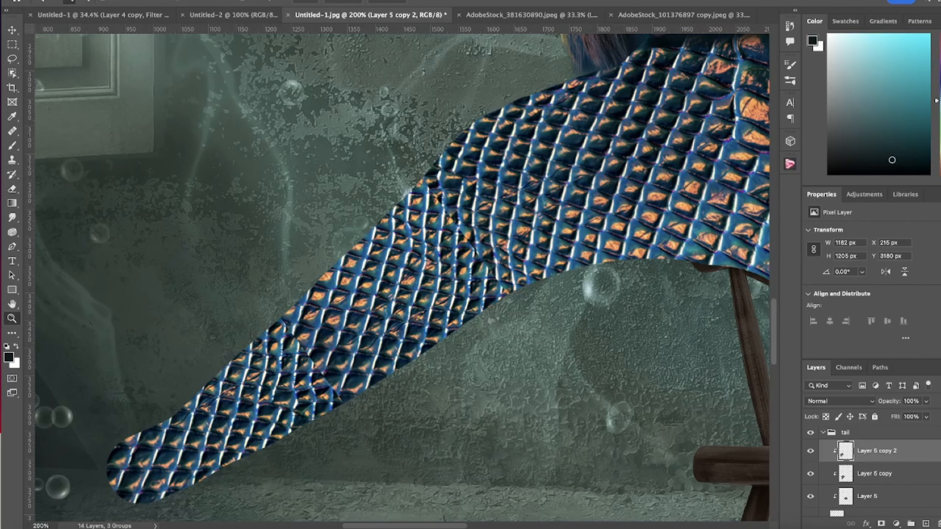
{"action": "left_click", "coordinate": [810, 451]}
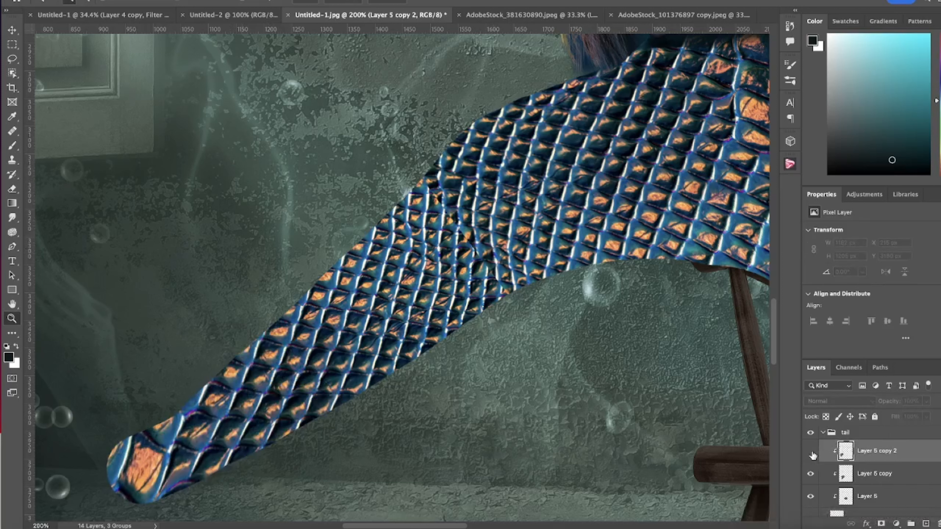
{"action": "left_click", "coordinate": [811, 451]}
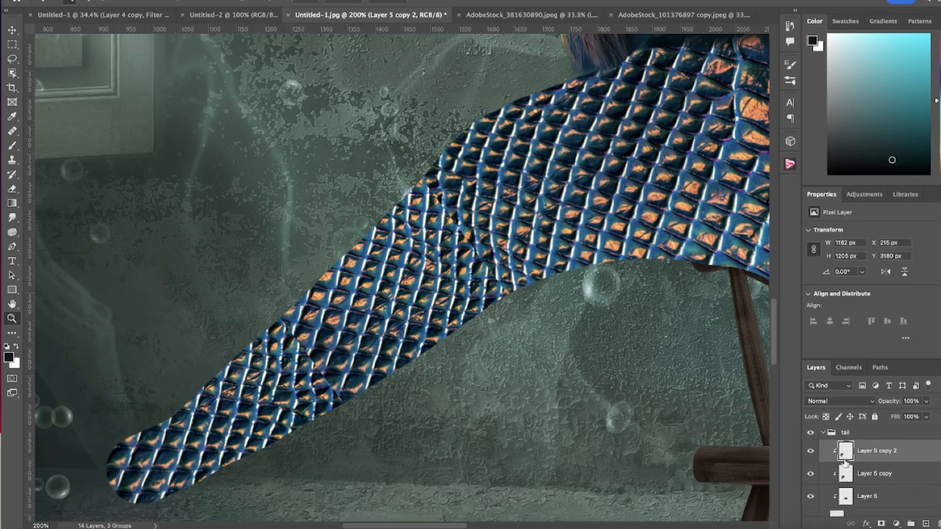
{"action": "left_click", "coordinate": [881, 524]}
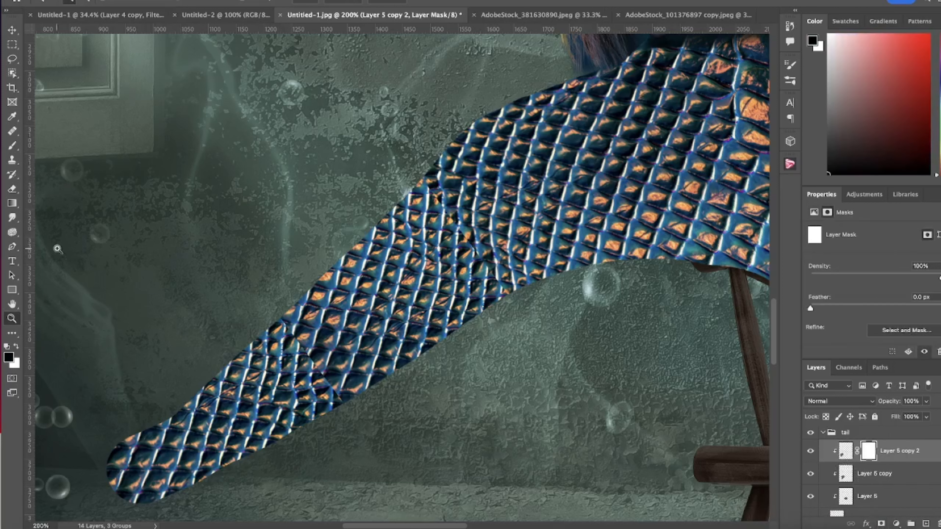
Blend the seam between Layer 5 copy 2 and Layer 5 copy by painting its mask black with a 50 px Soft Round brush.
{"action": "left_click", "coordinate": [12, 145]}
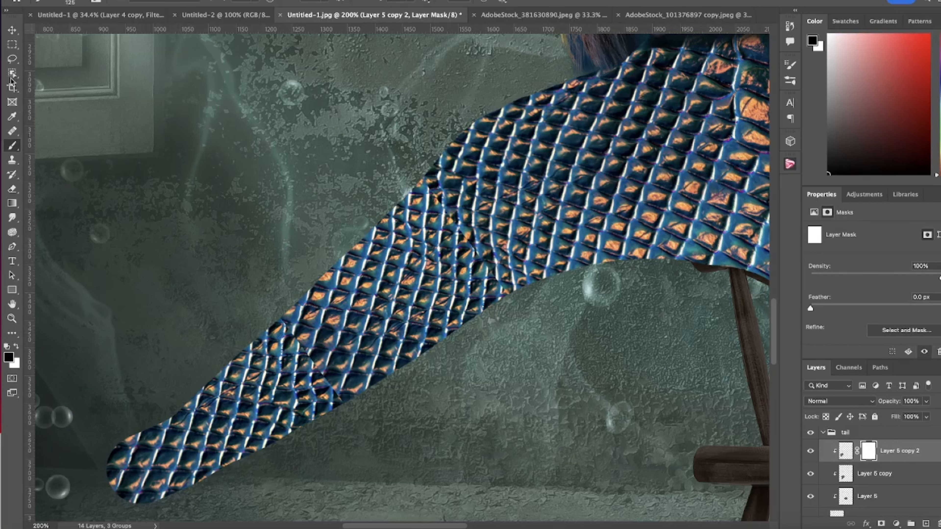
{"action": "left_click", "coordinate": [70, 2]}
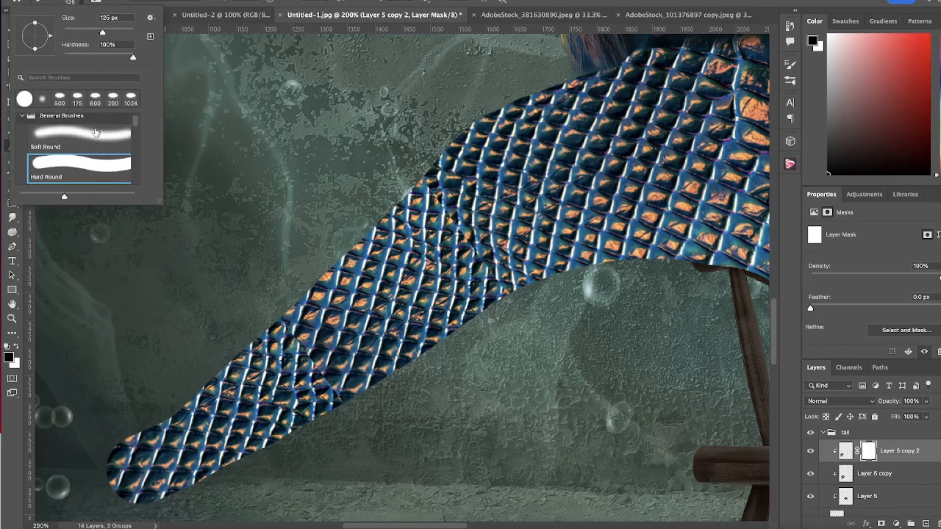
{"action": "left_click", "coordinate": [96, 132]}
{"action": "key", "text": "Return"}
{"action": "key", "text": "["}
{"action": "key", "text": "["}
{"action": "scroll", "coordinate": [227, 344], "scroll_direction": "down", "scroll_amount": 3}
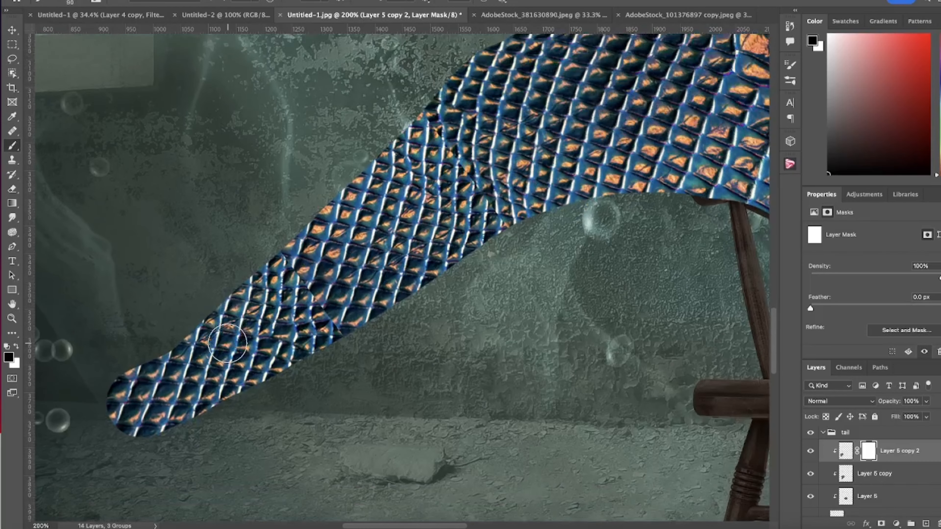
{"action": "scroll", "coordinate": [228, 343], "scroll_direction": "down", "scroll_amount": 2}
{"action": "key", "text": "["}
{"action": "key", "text": "["}
{"action": "key", "text": "["}
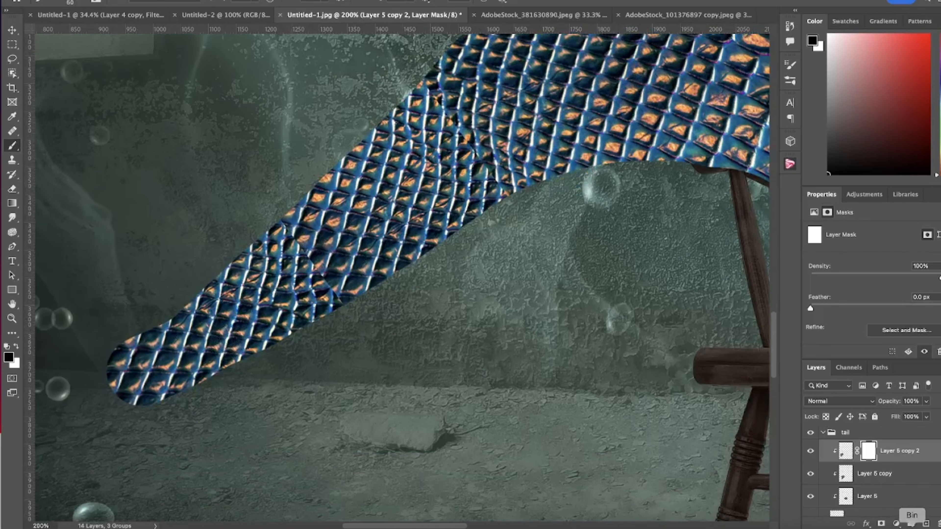
{"action": "mouse_move", "coordinate": [300, 247]}
{"action": "left_mouse_down"}
{"action": "mouse_move", "coordinate": [282, 232]}
{"action": "mouse_move", "coordinate": [285, 250]}
{"action": "mouse_move", "coordinate": [307, 265]}
{"action": "mouse_move", "coordinate": [288, 306]}
{"action": "mouse_move", "coordinate": [315, 293]}
{"action": "mouse_move", "coordinate": [279, 305]}
{"action": "mouse_move", "coordinate": [285, 238]}
{"action": "mouse_move", "coordinate": [272, 282]}
{"action": "mouse_move", "coordinate": [329, 300]}
{"action": "mouse_move", "coordinate": [310, 300]}
{"action": "mouse_move", "coordinate": [321, 277]}
{"action": "mouse_move", "coordinate": [302, 329]}
{"action": "mouse_move", "coordinate": [340, 295]}
{"action": "mouse_move", "coordinate": [321, 315]}
{"action": "left_mouse_up"}
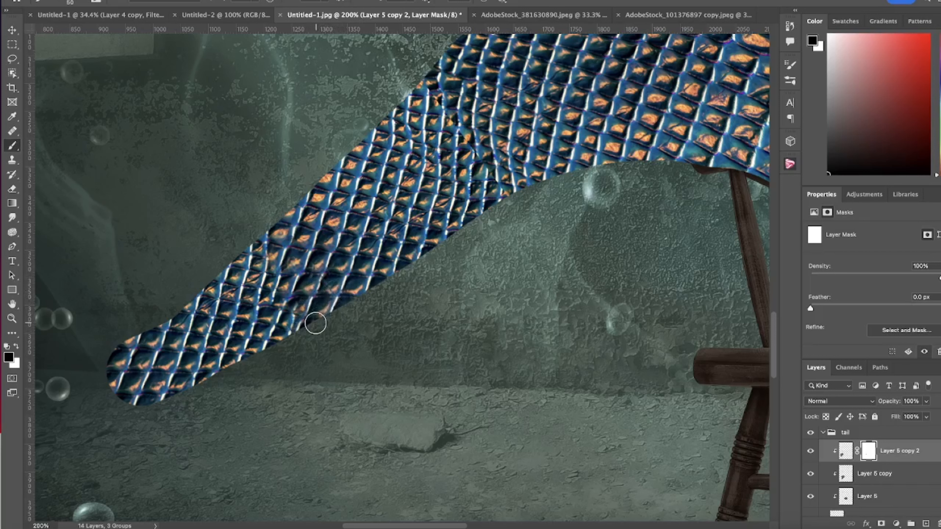
Add a layer mask to Layer 5 copy and paint it black along its seam with Layer 5.
{"action": "scroll", "coordinate": [489, 267], "scroll_direction": "right", "scroll_amount": 3}
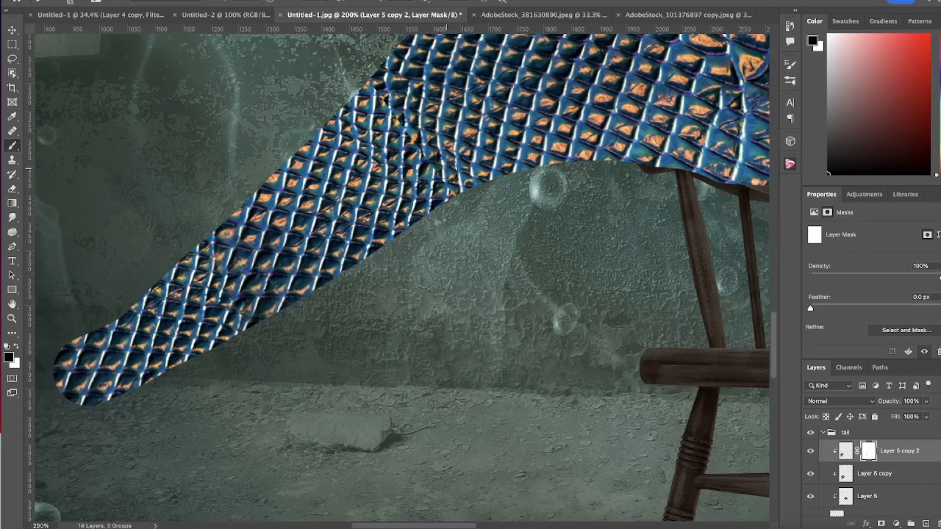
{"action": "left_click_drag", "start_coordinate": [421, 153], "coordinate": [437, 170]}
{"action": "left_click", "coordinate": [844, 480]}
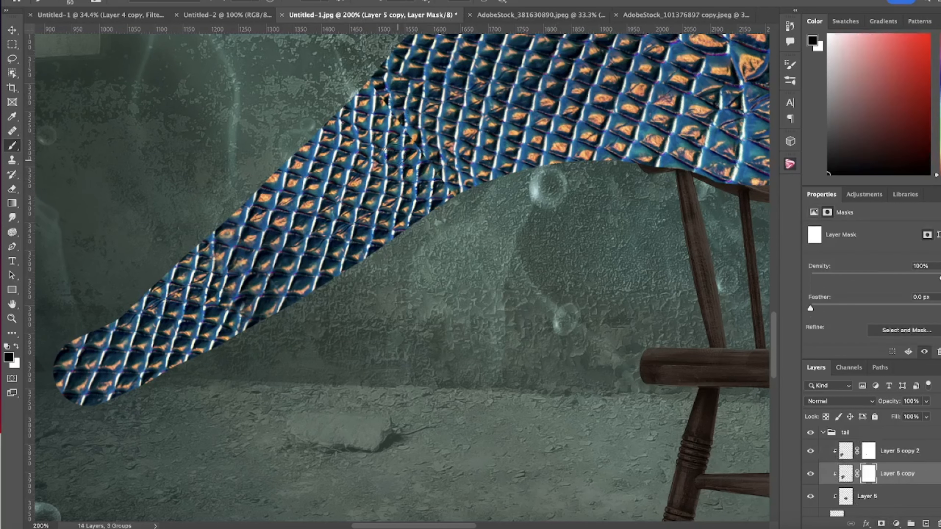
{"action": "mouse_move", "coordinate": [394, 132]}
{"action": "left_mouse_down"}
{"action": "mouse_move", "coordinate": [422, 174]}
{"action": "mouse_move", "coordinate": [429, 160]}
{"action": "mouse_move", "coordinate": [449, 205]}
{"action": "mouse_move", "coordinate": [436, 196]}
{"action": "mouse_move", "coordinate": [435, 203]}
{"action": "left_mouse_up"}
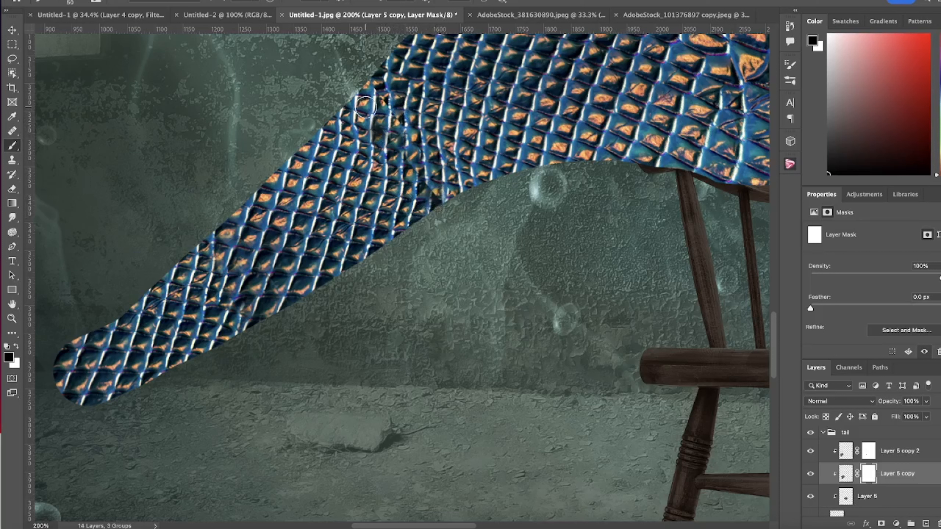
{"action": "mouse_move", "coordinate": [366, 109]}
{"action": "left_mouse_down"}
{"action": "mouse_move", "coordinate": [363, 145]}
{"action": "mouse_move", "coordinate": [371, 138]}
{"action": "left_mouse_up"}
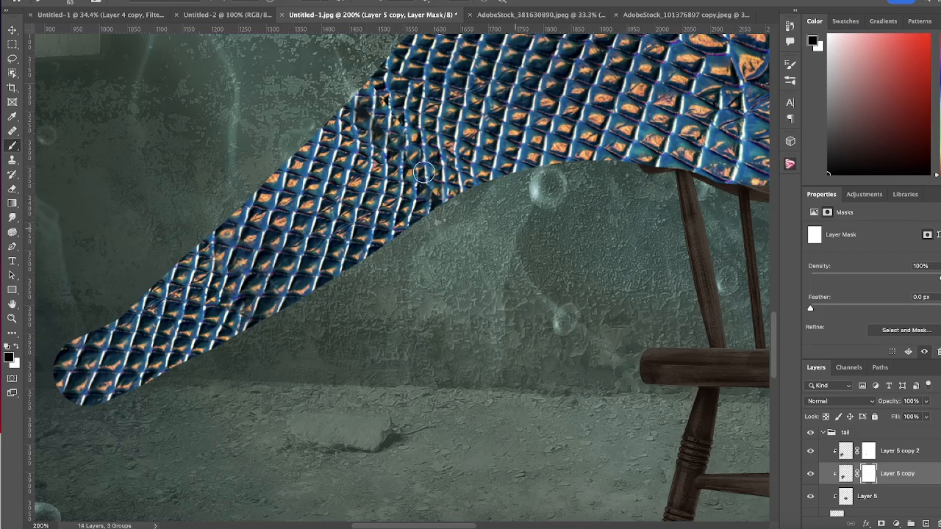
Restore over-erased scales along the Layer 5 copy seam by painting white on its mask.
{"action": "key", "text": "x"}
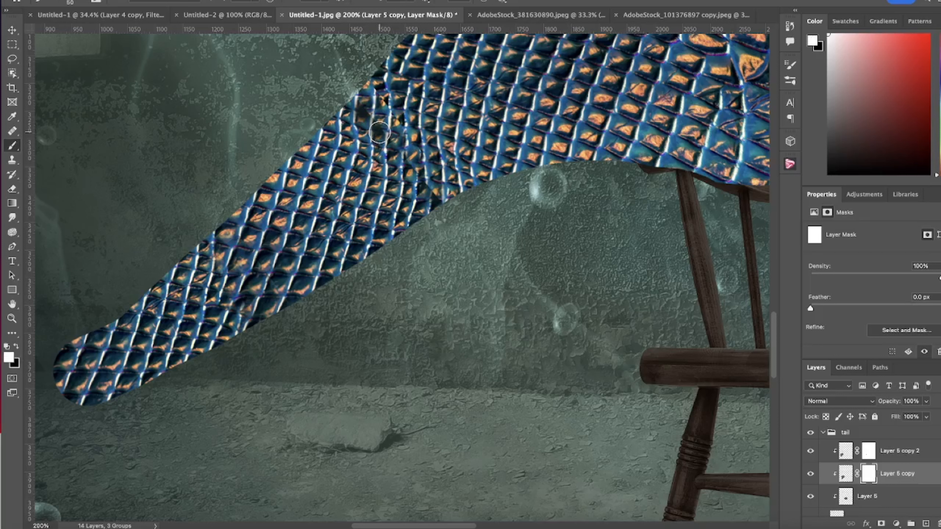
{"action": "left_click_drag", "start_coordinate": [377, 132], "coordinate": [360, 113]}
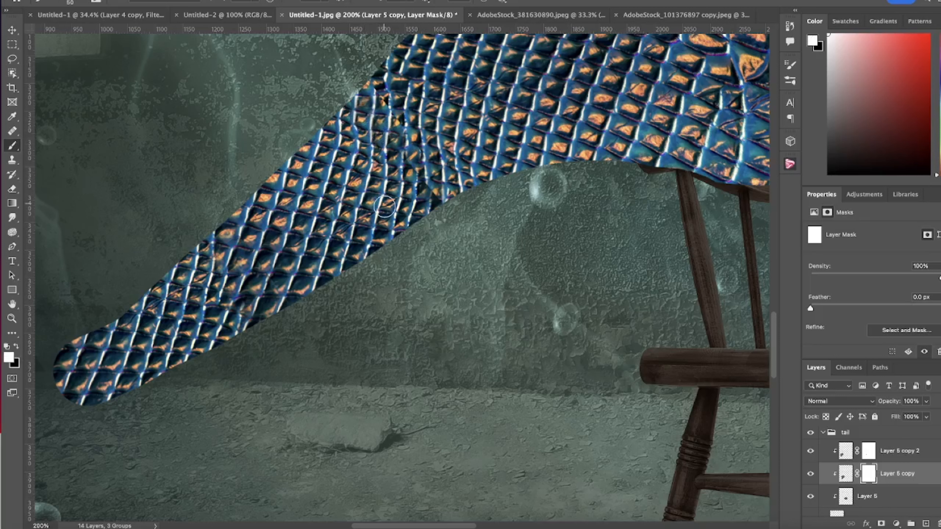
{"action": "left_click_drag", "start_coordinate": [385, 207], "coordinate": [409, 176]}
{"action": "mouse_move", "coordinate": [414, 218]}
{"action": "left_mouse_down"}
{"action": "mouse_move", "coordinate": [422, 196]}
{"action": "mouse_move", "coordinate": [426, 208]}
{"action": "mouse_move", "coordinate": [445, 204]}
{"action": "left_mouse_up"}
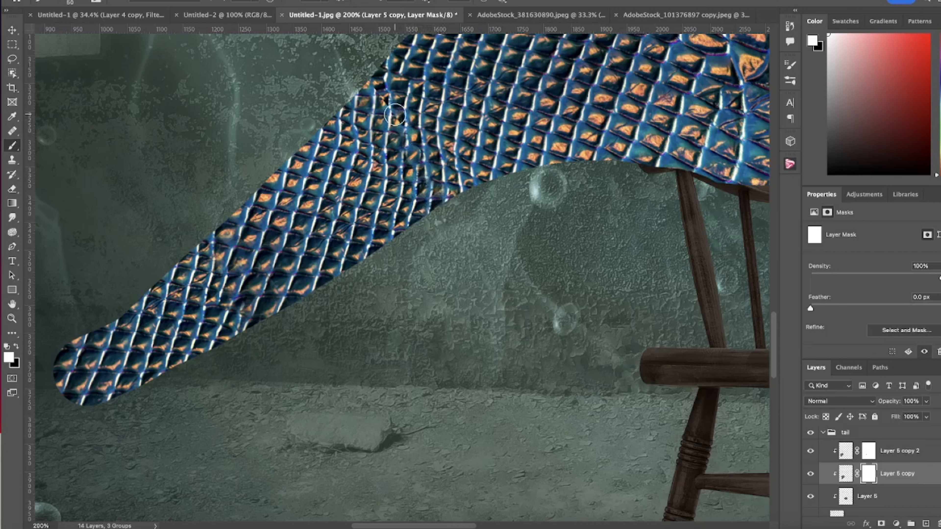
Examine the blended scales up to the woman's waist, checking Layer 5's coverage by switching its visibility.
{"action": "scroll", "coordinate": [444, 180], "scroll_direction": "up", "scroll_amount": 2}
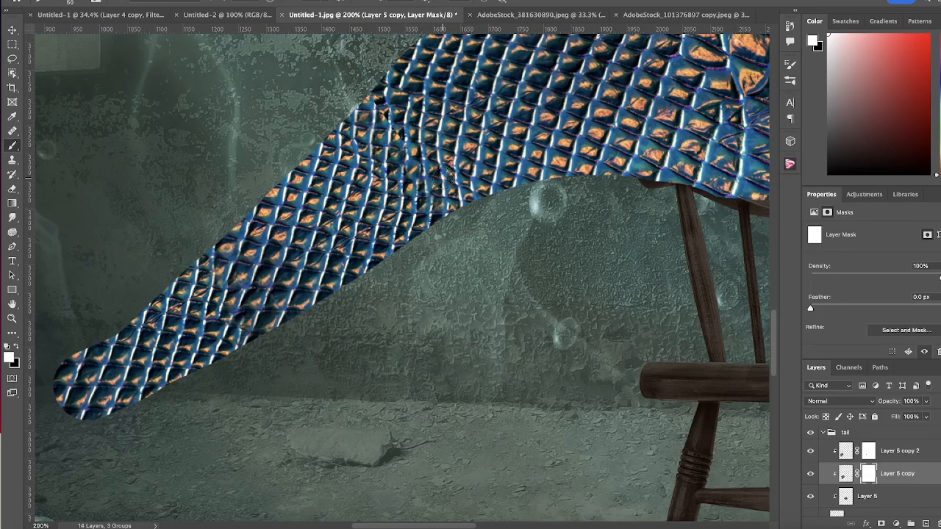
{"action": "scroll", "coordinate": [443, 177], "scroll_direction": "up", "scroll_amount": 3}
{"action": "scroll", "coordinate": [441, 179], "scroll_direction": "right", "scroll_amount": 5}
{"action": "scroll", "coordinate": [441, 178], "scroll_direction": "up", "scroll_amount": 2}
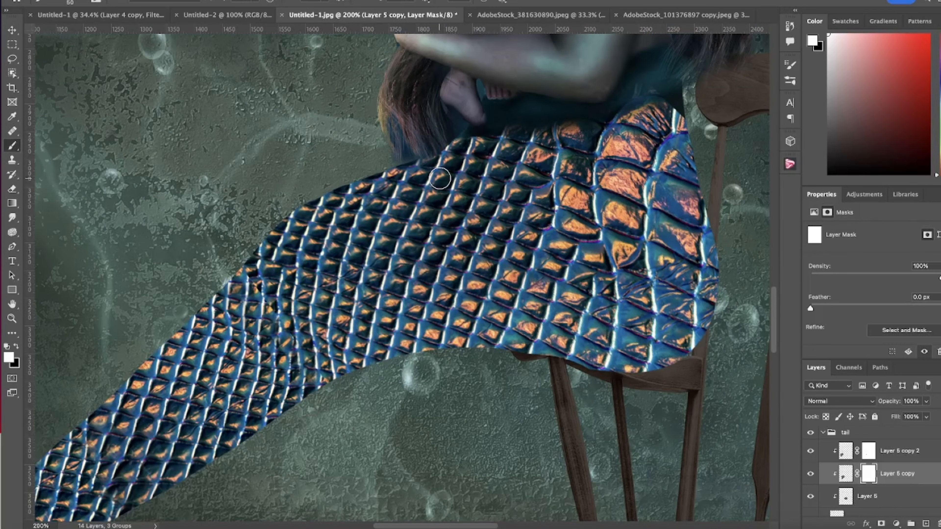
{"action": "scroll", "coordinate": [440, 178], "scroll_direction": "down", "scroll_amount": 3}
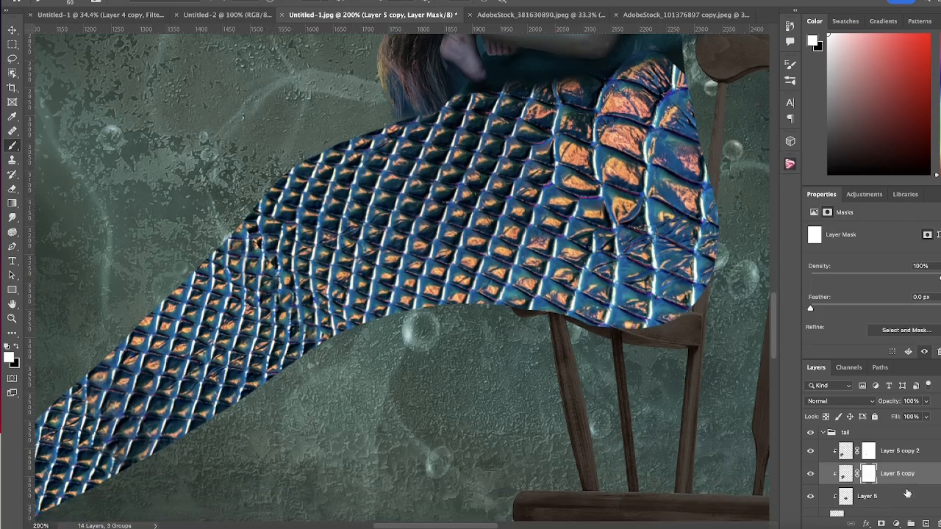
{"action": "left_click", "coordinate": [848, 496]}
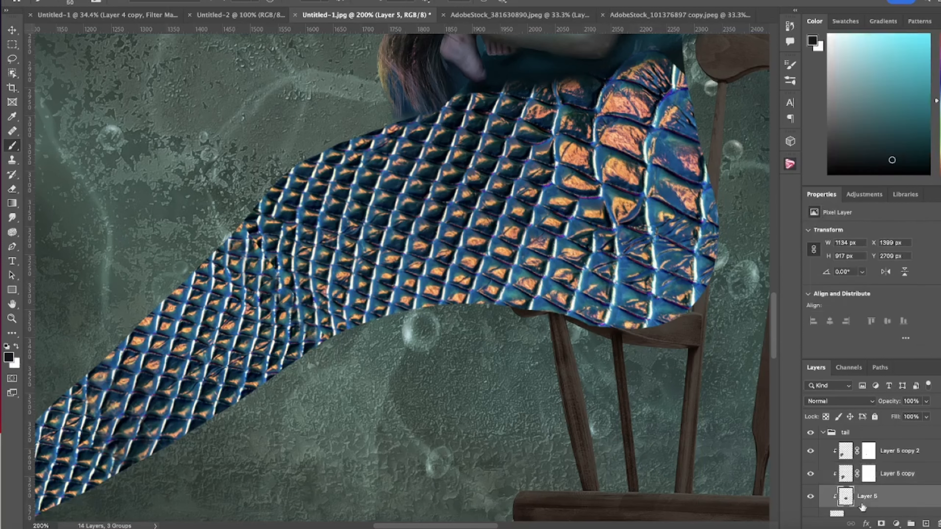
{"action": "left_click", "coordinate": [811, 496]}
{"action": "left_click", "coordinate": [811, 497]}
Duplicate the tail group, hide the original group, and merge the copy into a single layer.
{"action": "left_click", "coordinate": [884, 452]}
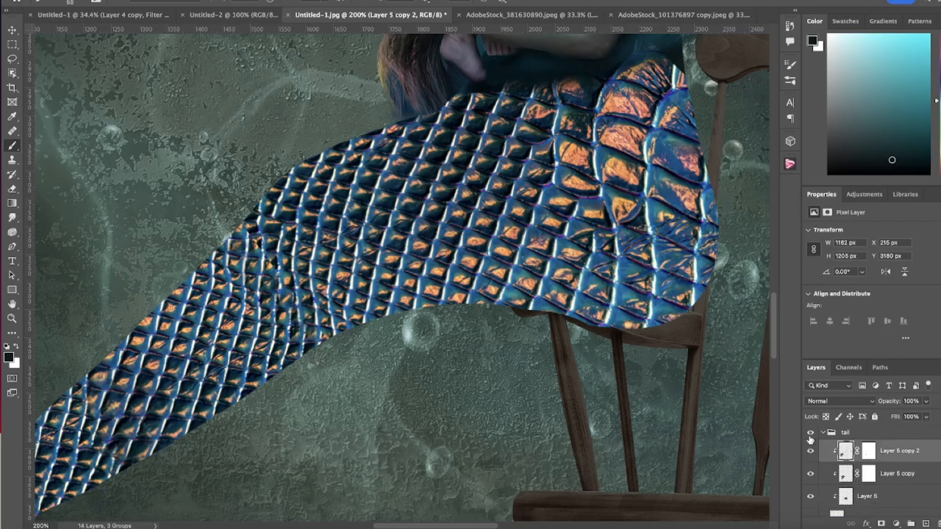
{"action": "left_click", "coordinate": [823, 433]}
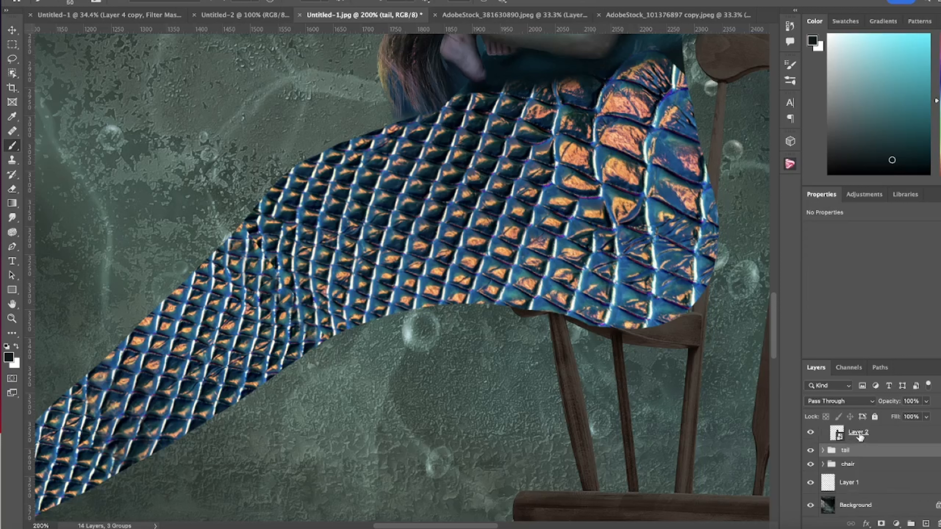
{"action": "key", "text": "ctrl+j"}
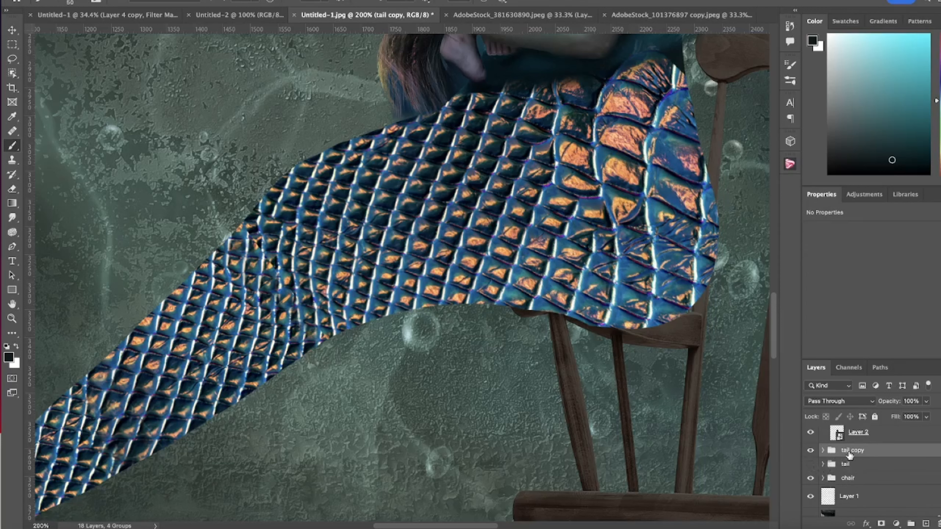
{"action": "left_click", "coordinate": [868, 455], "text": "ctrl"}
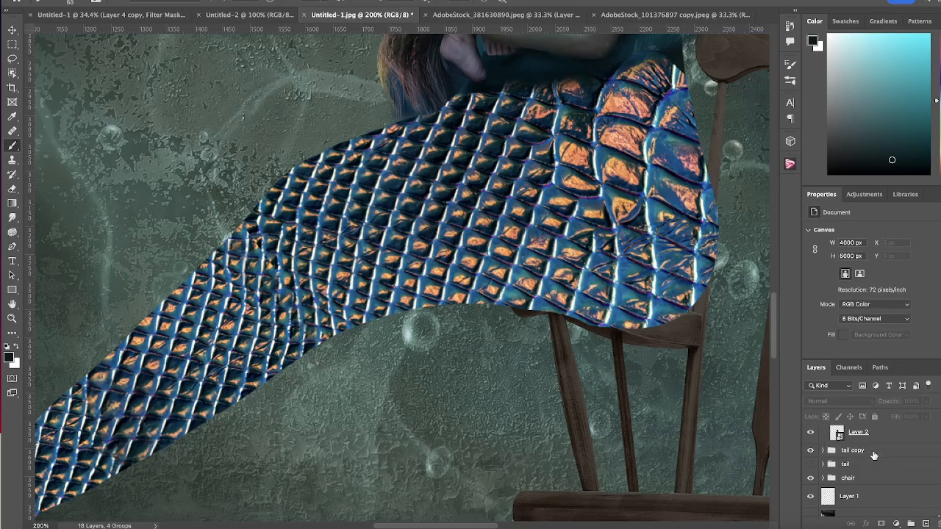
{"action": "left_click", "coordinate": [874, 454]}
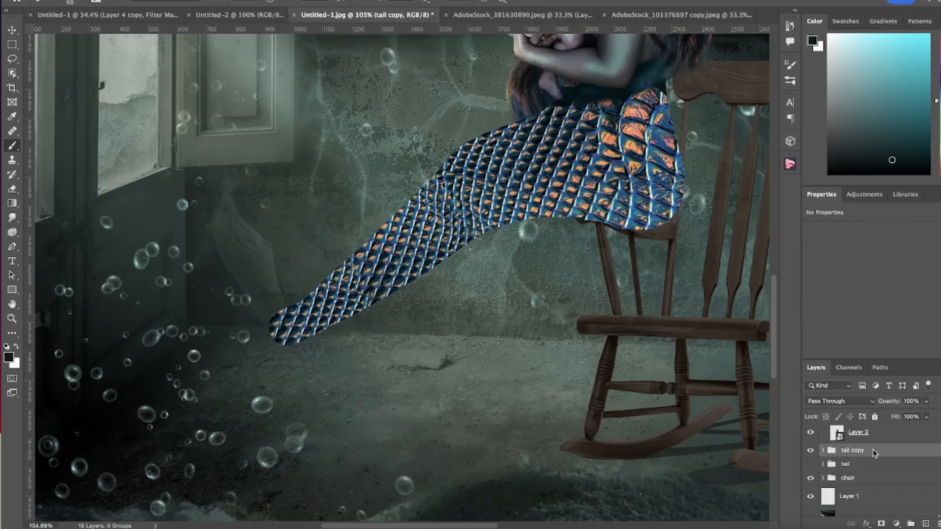
{"action": "right_click", "coordinate": [874, 453]}
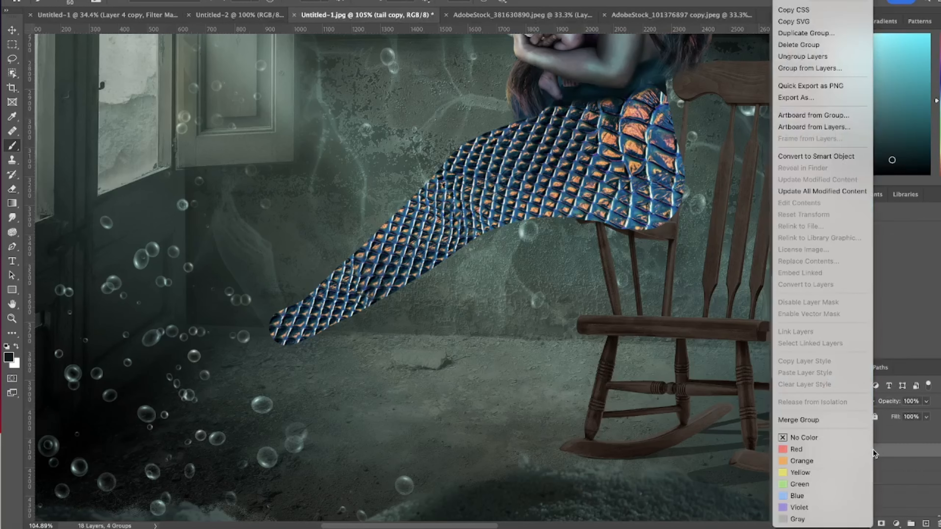
{"action": "left_click", "coordinate": [822, 419]}
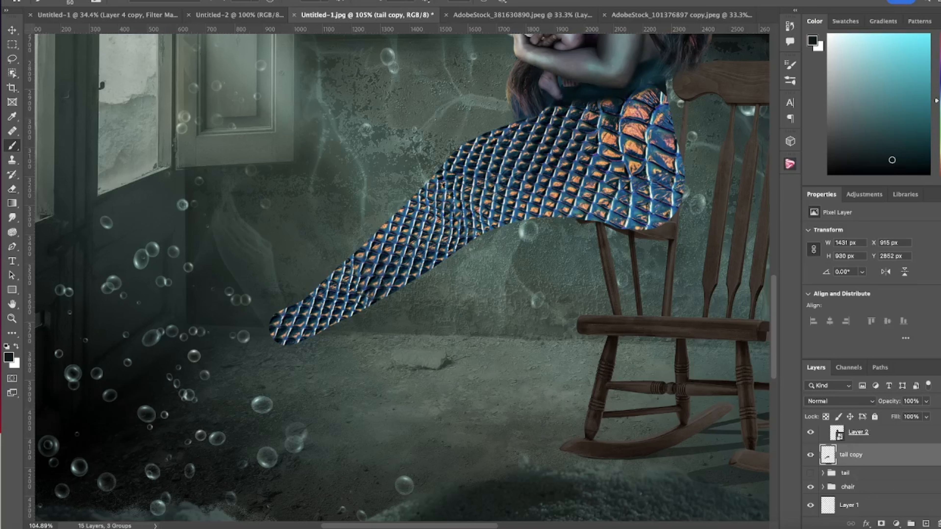
Convert the merged tail copy layer to a smart object.
{"action": "left_click", "coordinate": [252, 1]}
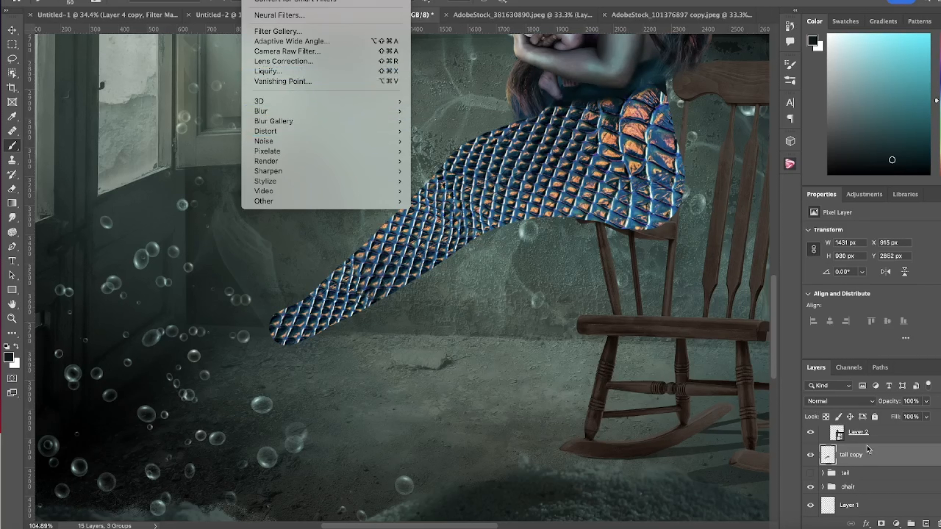
{"action": "left_click", "coordinate": [889, 461]}
{"action": "right_click", "coordinate": [880, 459]}
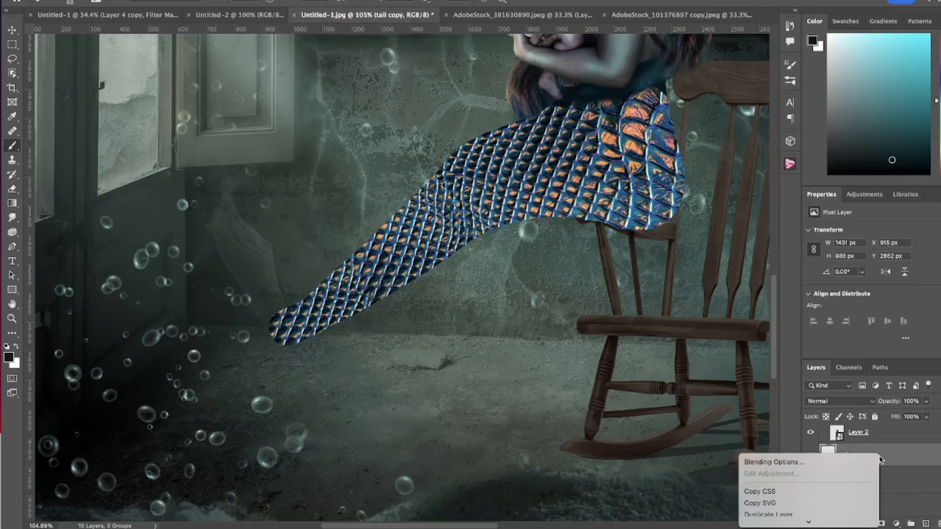
{"action": "scroll", "coordinate": [803, 498], "scroll_direction": "down", "scroll_amount": 3}
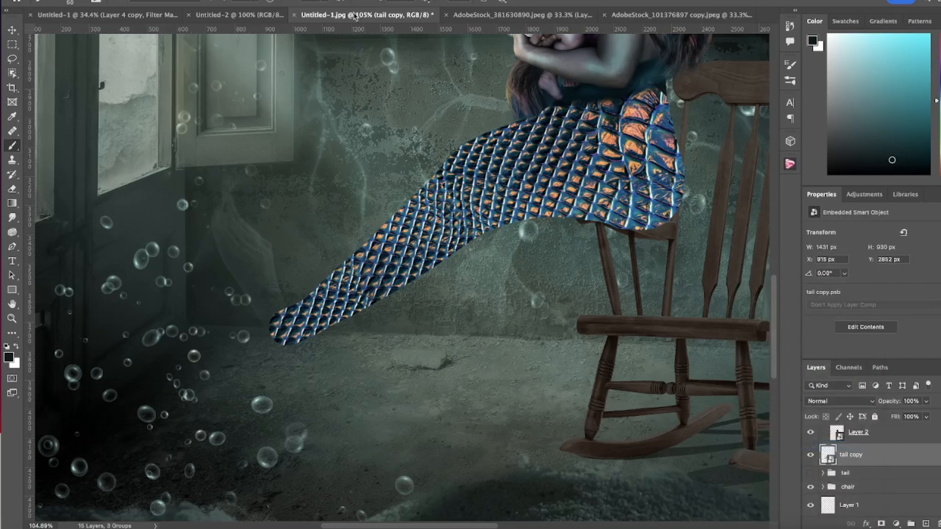
Start a Liquify filter on the tail copy smart object and push the hip edge slightly outward with a size 500 brush.
{"action": "left_click", "coordinate": [259, 1]}
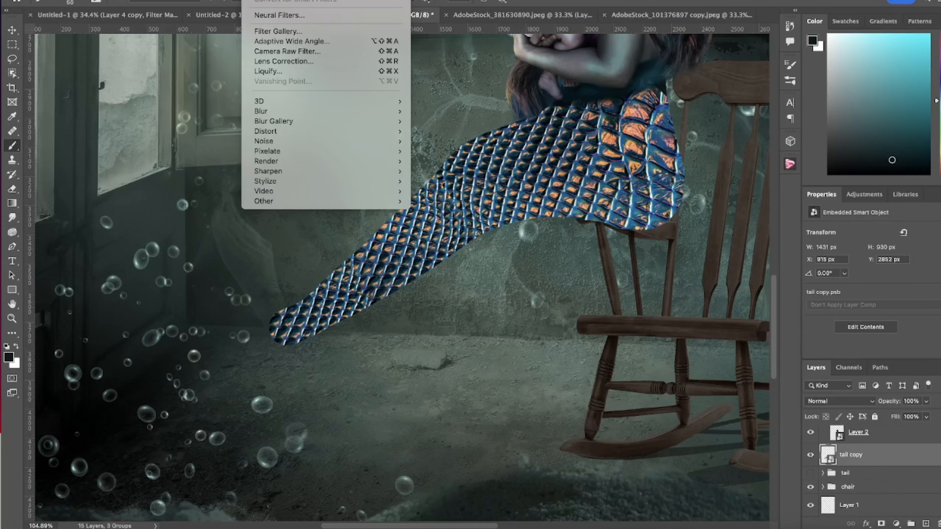
{"action": "left_click", "coordinate": [267, 72]}
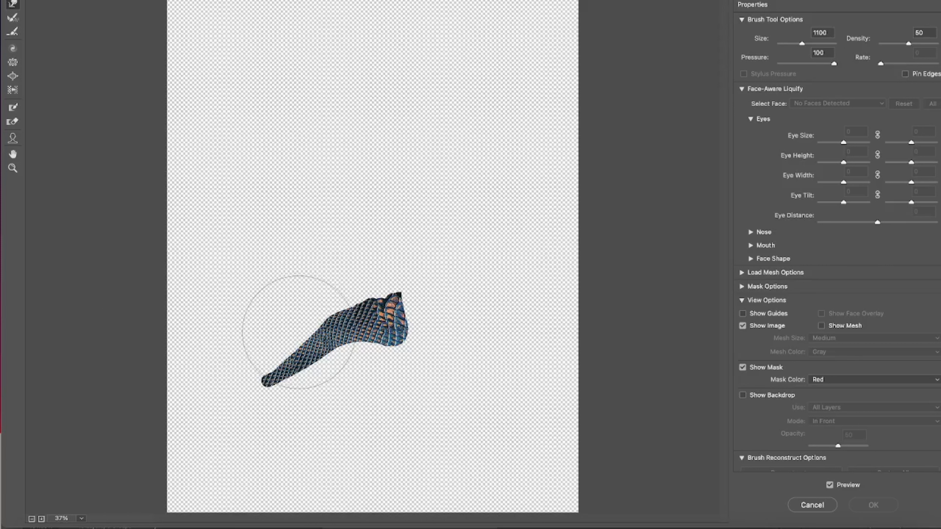
{"action": "key", "text": "bracketleft"}
{"action": "key", "text": "bracketleft"}
{"action": "key", "text": "bracketleft"}
{"action": "key", "text": "bracketleft"}
{"action": "key", "text": "bracketleft"}
{"action": "key", "text": "bracketleft"}
{"action": "left_click_drag", "start_coordinate": [402, 313], "coordinate": [403, 309]}
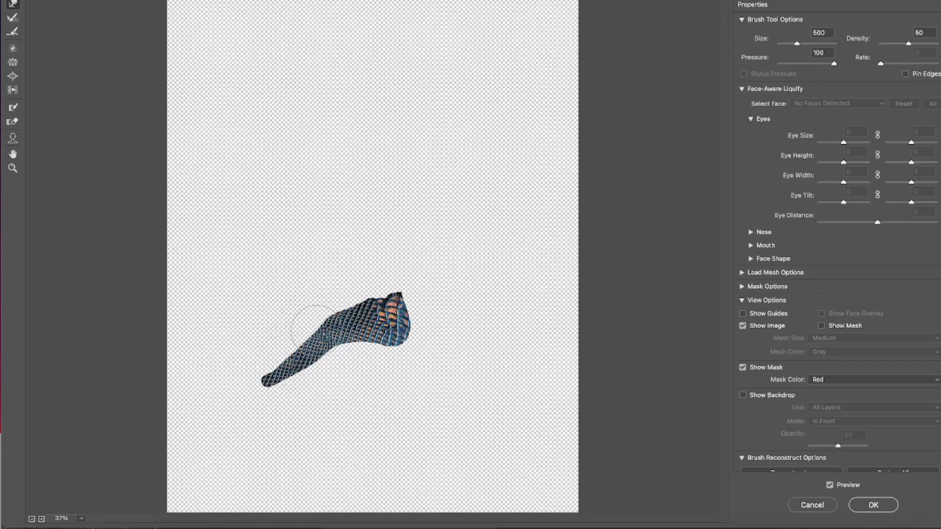
Reshape the tail's knee bend, calf, thigh underside and upper thigh into smoother curves, and apply the Liquify filter.
{"action": "left_click_drag", "start_coordinate": [312, 326], "coordinate": [350, 309]}
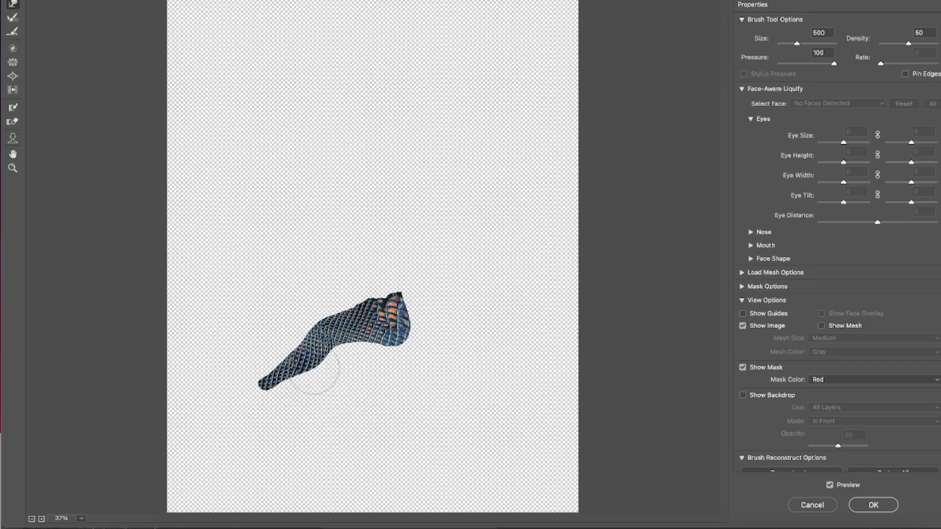
{"action": "mouse_move", "coordinate": [314, 373]}
{"action": "left_mouse_down"}
{"action": "mouse_move", "coordinate": [295, 341]}
{"action": "mouse_move", "coordinate": [278, 365]}
{"action": "left_mouse_up"}
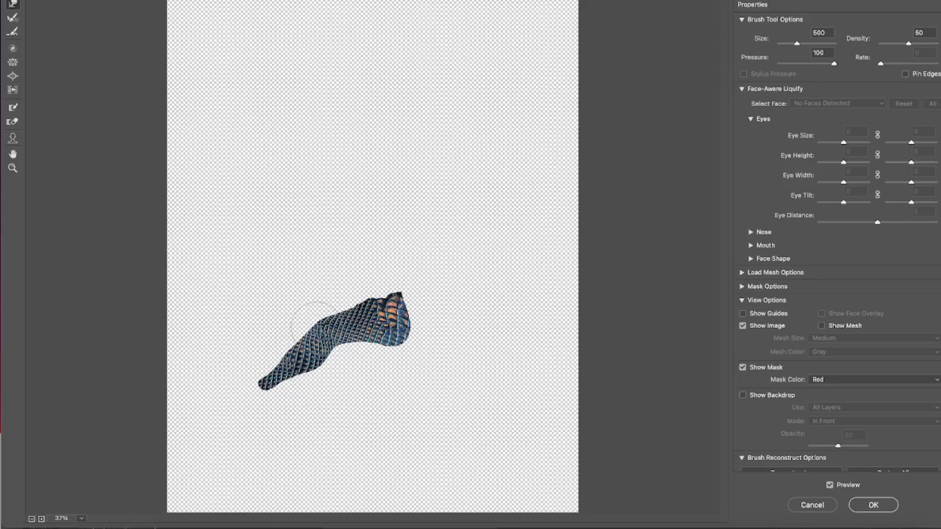
{"action": "mouse_move", "coordinate": [313, 322]}
{"action": "left_mouse_down"}
{"action": "mouse_move", "coordinate": [298, 317]}
{"action": "mouse_move", "coordinate": [296, 326]}
{"action": "left_mouse_up"}
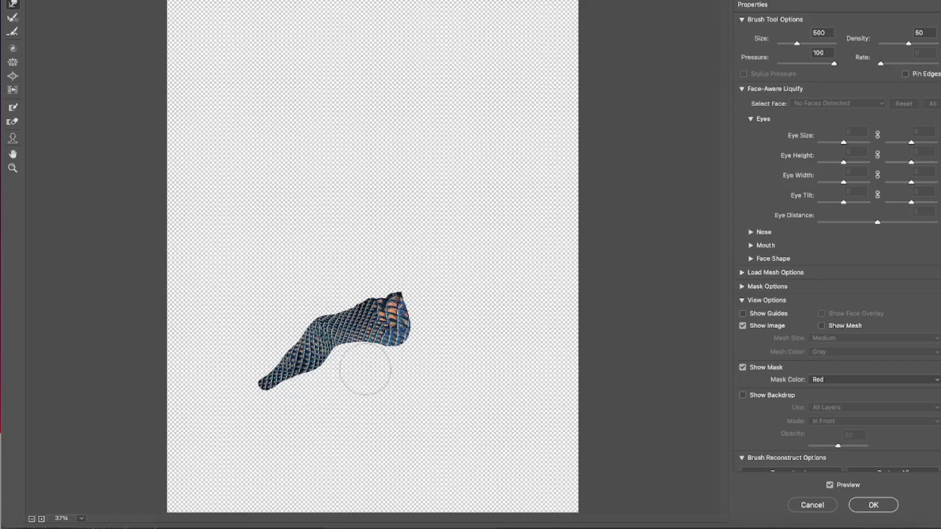
{"action": "mouse_move", "coordinate": [361, 343]}
{"action": "left_mouse_down"}
{"action": "mouse_move", "coordinate": [361, 357]}
{"action": "mouse_move", "coordinate": [385, 354]}
{"action": "left_mouse_up"}
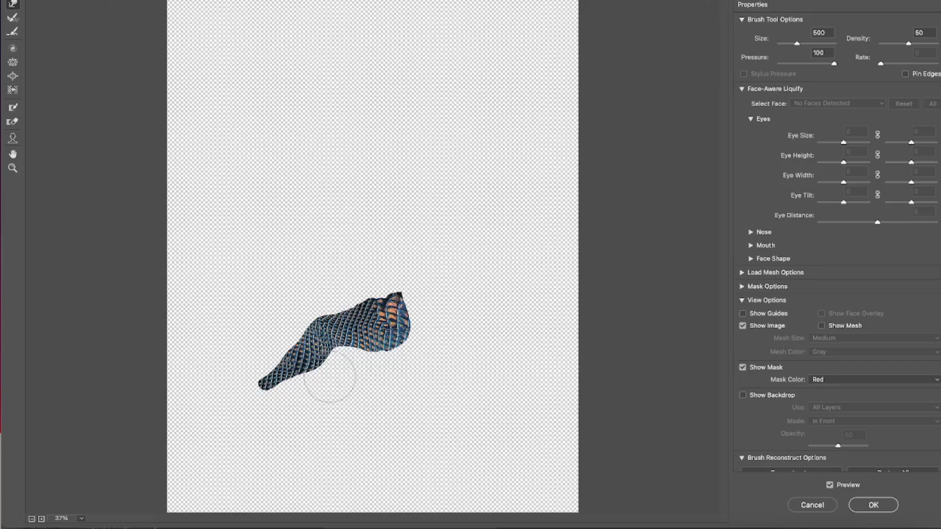
{"action": "mouse_move", "coordinate": [330, 376]}
{"action": "left_mouse_down"}
{"action": "mouse_move", "coordinate": [305, 379]}
{"action": "mouse_move", "coordinate": [311, 326]}
{"action": "mouse_move", "coordinate": [295, 353]}
{"action": "mouse_move", "coordinate": [318, 377]}
{"action": "mouse_move", "coordinate": [311, 395]}
{"action": "mouse_move", "coordinate": [342, 324]}
{"action": "left_mouse_up"}
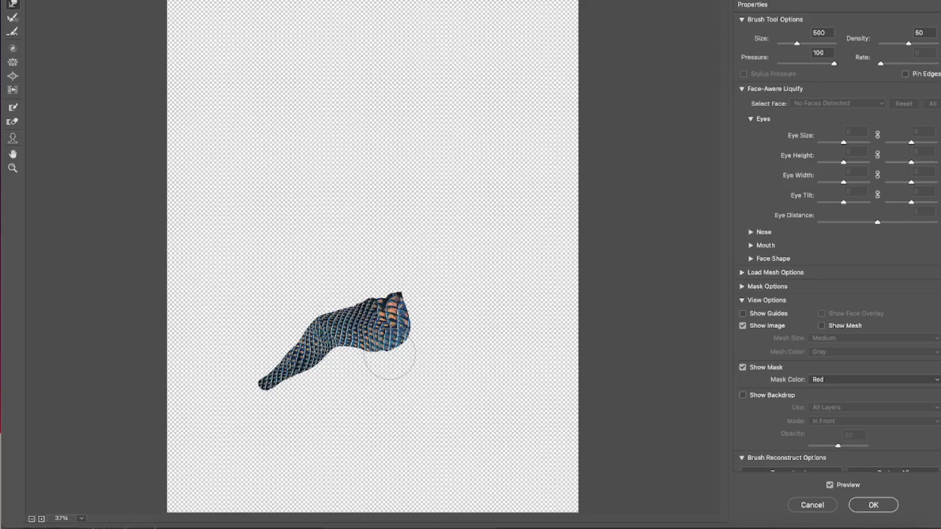
{"action": "left_click_drag", "start_coordinate": [388, 366], "coordinate": [374, 378]}
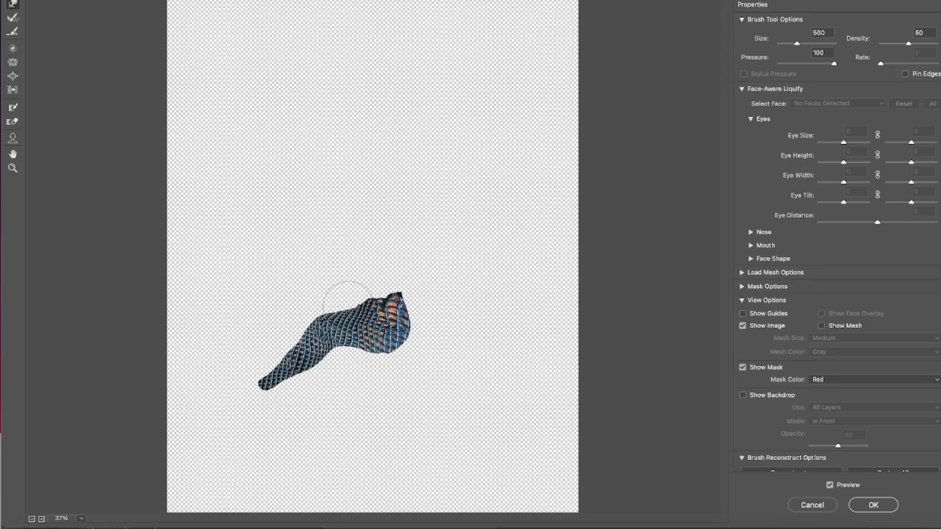
{"action": "left_click_drag", "start_coordinate": [349, 307], "coordinate": [393, 296]}
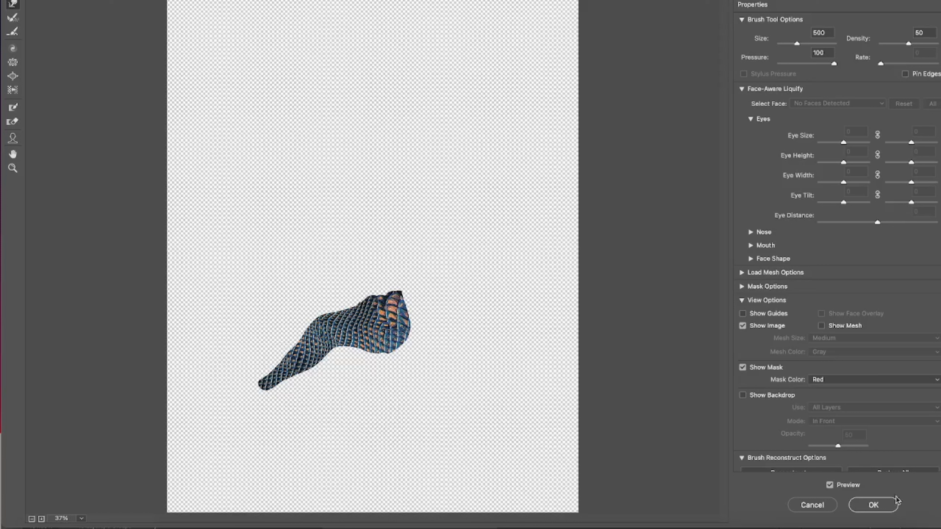
{"action": "left_click", "coordinate": [873, 505]}
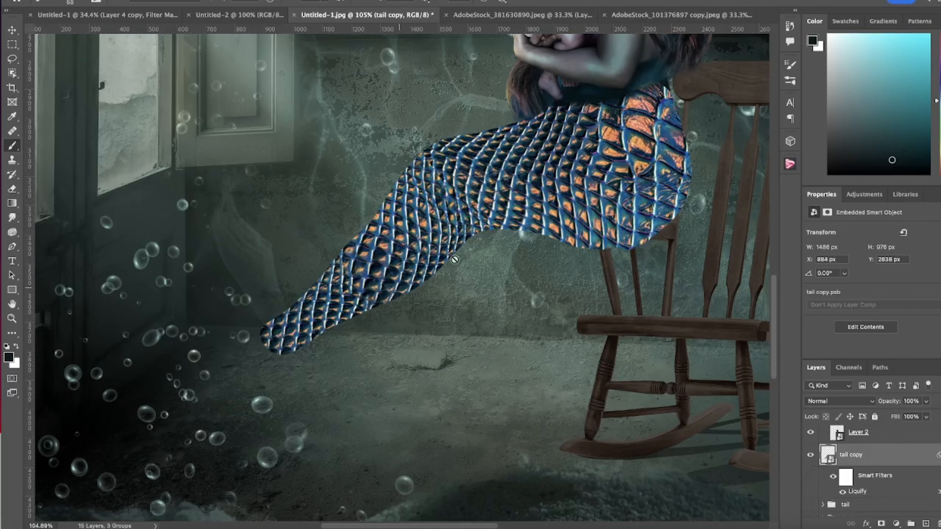
Put the tail copy layer into a new group and name the group tail.
{"action": "left_click", "coordinate": [11, 318]}
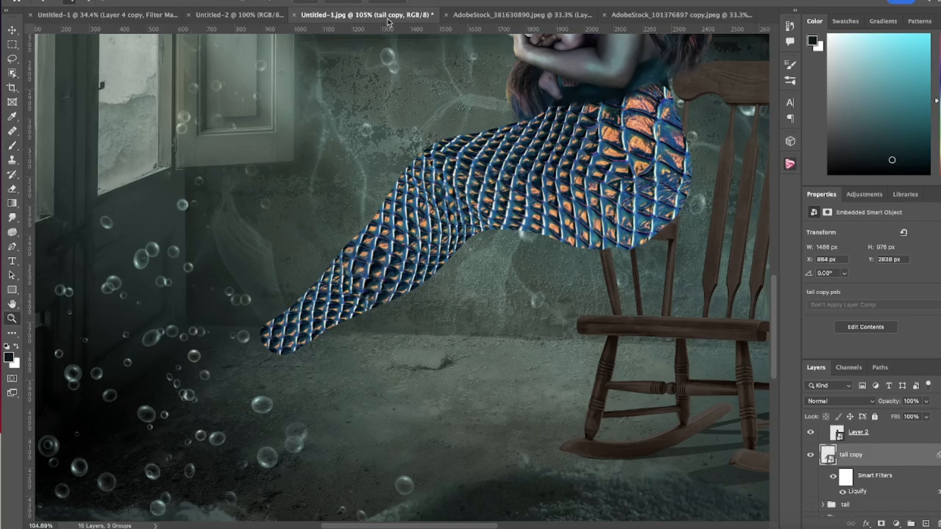
{"action": "key", "text": "ctrl+0"}
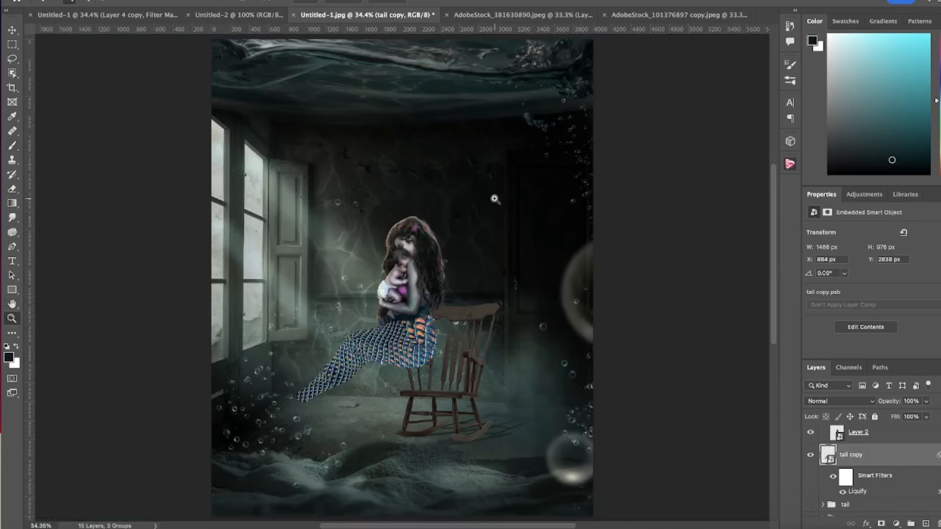
{"action": "left_click", "coordinate": [468, 316]}
{"action": "scroll", "coordinate": [467, 315], "scroll_direction": "down", "scroll_amount": 3}
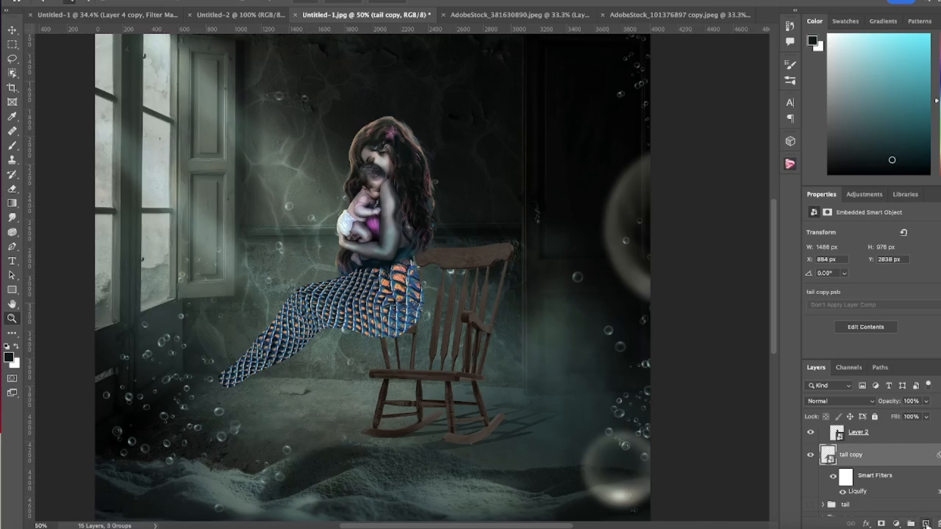
{"action": "key", "text": "ctrl+g"}
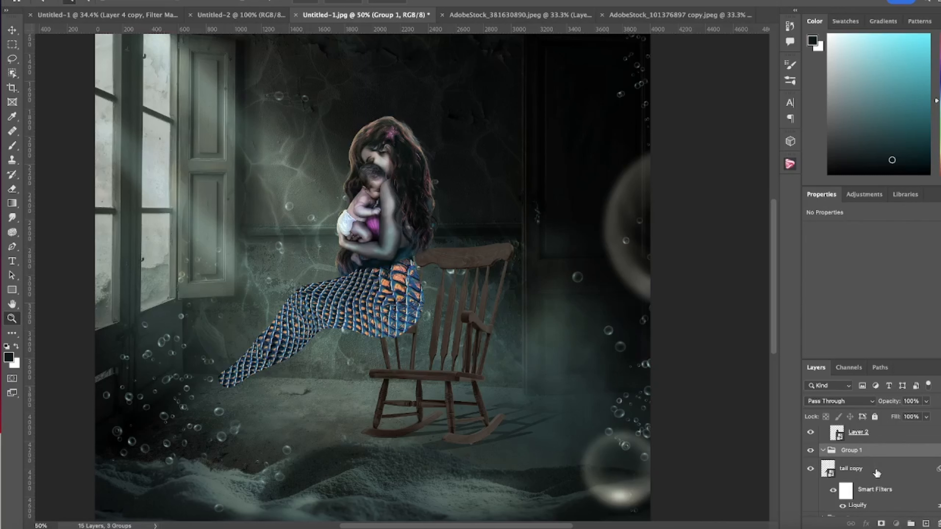
{"action": "left_click", "coordinate": [875, 470]}
{"action": "left_click", "coordinate": [861, 451]}
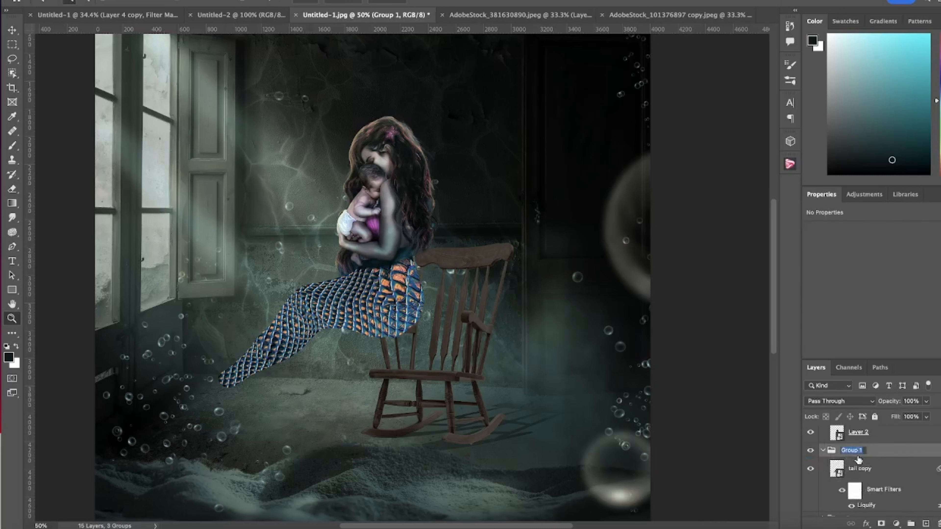
{"action": "key", "text": "BackSpace"}
{"action": "key", "text": "Return"}
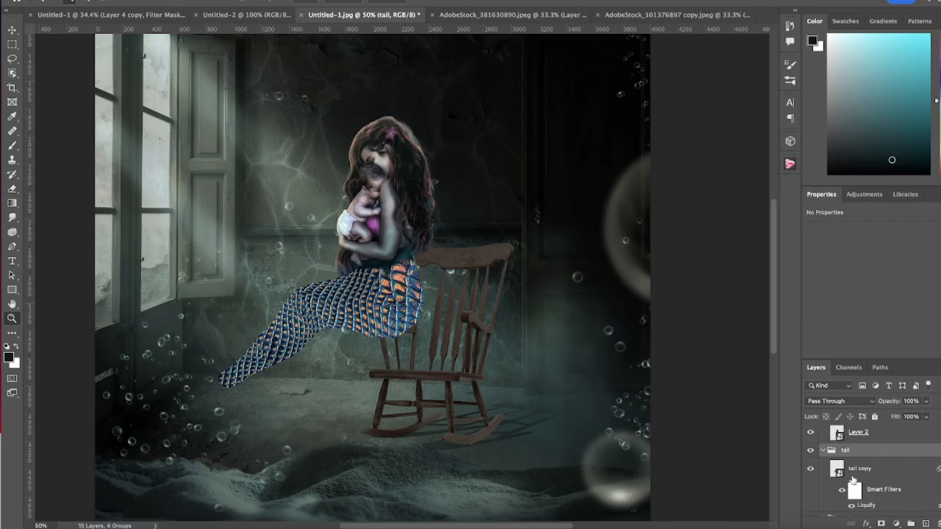
Clip a Levels adjustment to the tail copy layer with midtones at 0.82 and the output white level at 99.
{"action": "left_click", "coordinate": [869, 470]}
{"action": "left_click", "coordinate": [877, 193]}
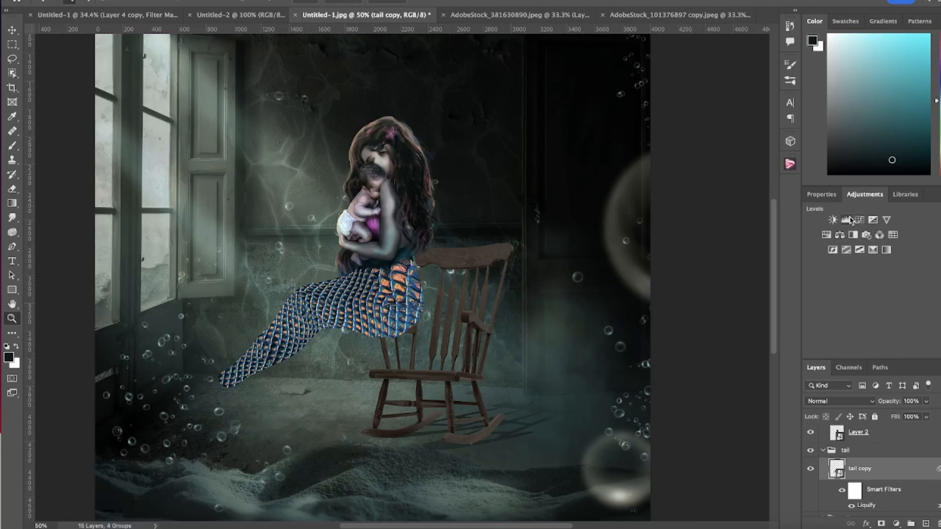
{"action": "left_click", "coordinate": [846, 220]}
{"action": "left_click", "coordinate": [875, 352]}
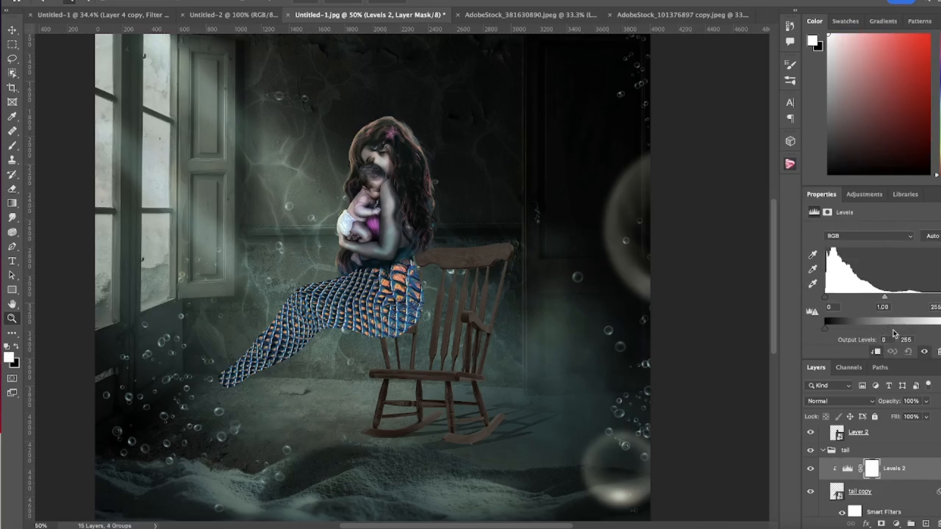
{"action": "scroll", "coordinate": [893, 333], "scroll_direction": "down", "scroll_amount": 2}
{"action": "left_click_drag", "start_coordinate": [939, 310], "coordinate": [871, 310]}
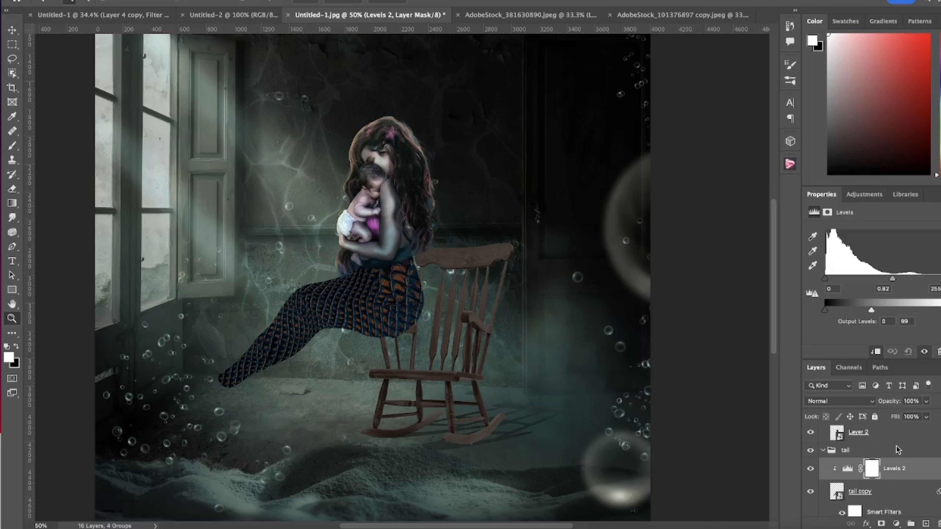
Invert the Levels mask to black and paint white at 250 px along the tail's back edge and underside to shade them.
{"action": "key", "text": "ctrl+i"}
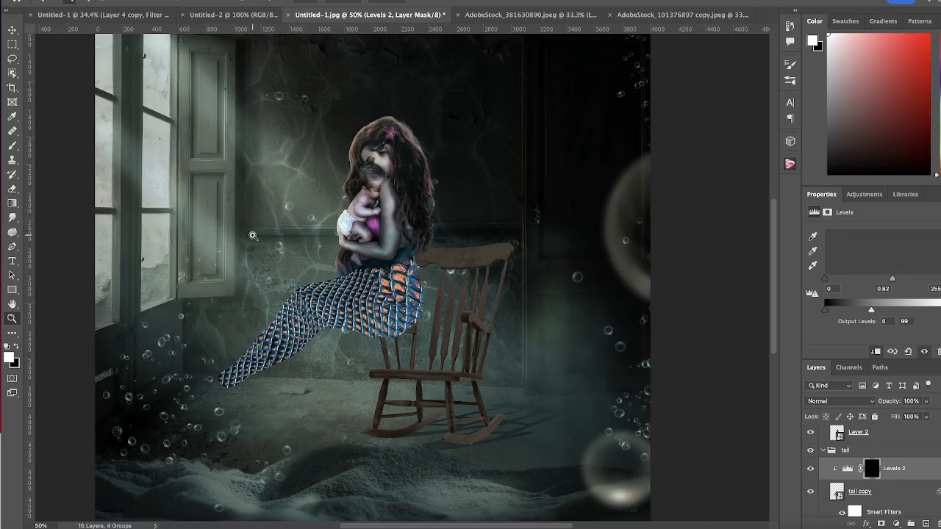
{"action": "key", "text": "b"}
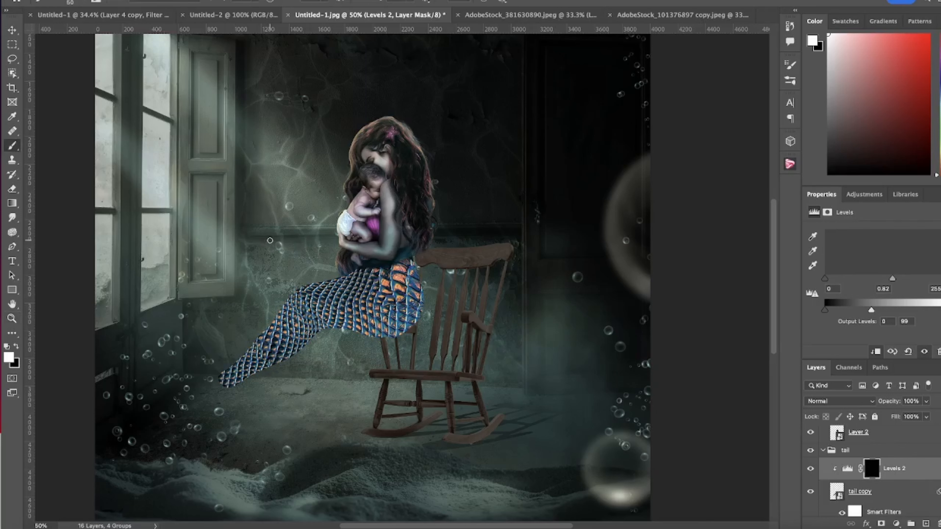
{"action": "key", "text": "x"}
{"action": "key", "text": "bracketright"}
{"action": "key", "text": "bracketright"}
{"action": "key", "text": "bracketright"}
{"action": "key", "text": "bracketright"}
{"action": "key", "text": "bracketright"}
{"action": "key", "text": "bracketright"}
{"action": "key", "text": "bracketright"}
{"action": "key", "text": "bracketright"}
{"action": "key", "text": "bracketright"}
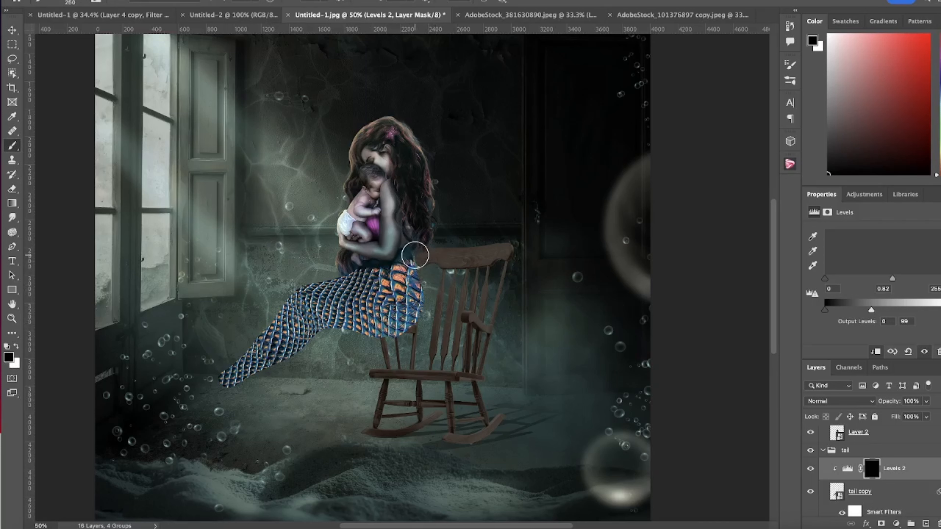
{"action": "key", "text": "x"}
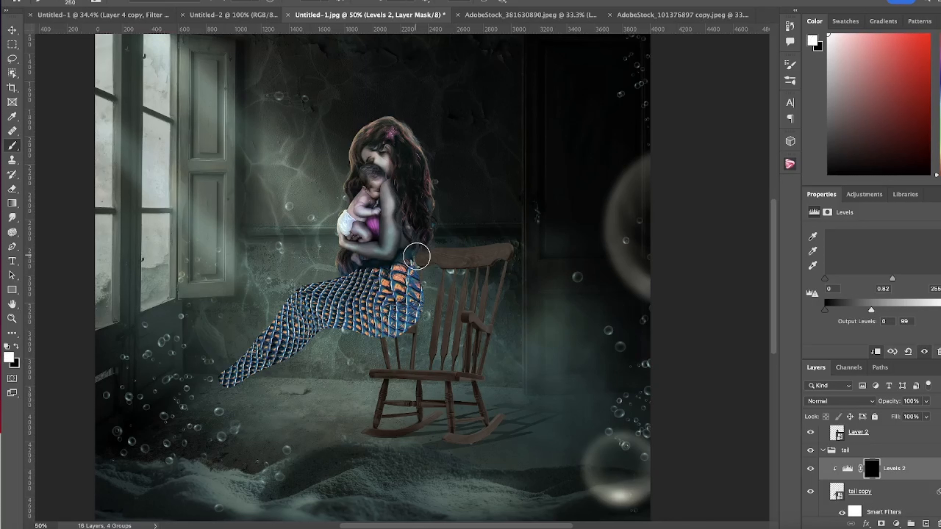
{"action": "left_click_drag", "start_coordinate": [417, 259], "coordinate": [416, 339]}
{"action": "mouse_move", "coordinate": [420, 320]}
{"action": "left_mouse_down"}
{"action": "mouse_move", "coordinate": [385, 338]}
{"action": "mouse_move", "coordinate": [414, 326]}
{"action": "mouse_move", "coordinate": [336, 333]}
{"action": "left_mouse_up"}
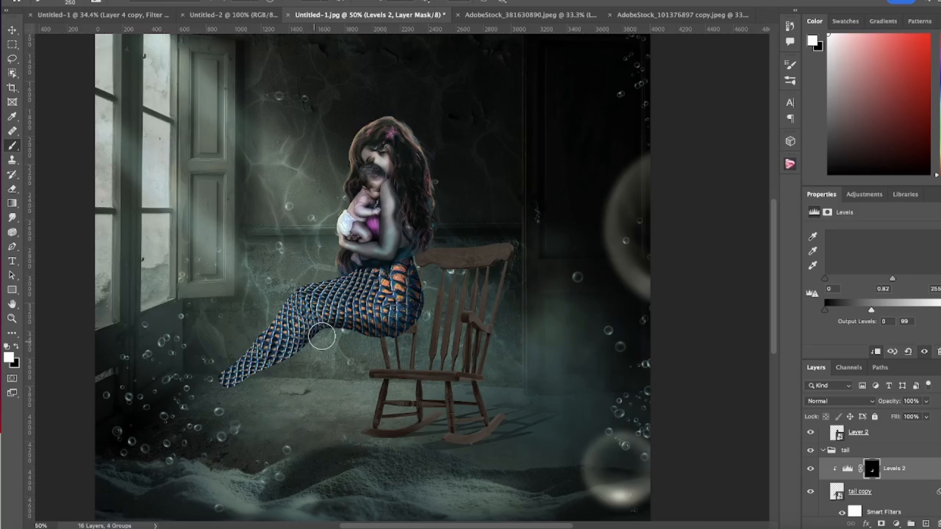
{"action": "mouse_move", "coordinate": [307, 346]}
{"action": "left_mouse_down"}
{"action": "mouse_move", "coordinate": [242, 383]}
{"action": "mouse_move", "coordinate": [320, 348]}
{"action": "mouse_move", "coordinate": [314, 317]}
{"action": "mouse_move", "coordinate": [368, 340]}
{"action": "mouse_move", "coordinate": [385, 341]}
{"action": "mouse_move", "coordinate": [343, 333]}
{"action": "mouse_move", "coordinate": [408, 336]}
{"action": "mouse_move", "coordinate": [393, 334]}
{"action": "mouse_move", "coordinate": [427, 302]}
{"action": "mouse_move", "coordinate": [424, 283]}
{"action": "left_mouse_up"}
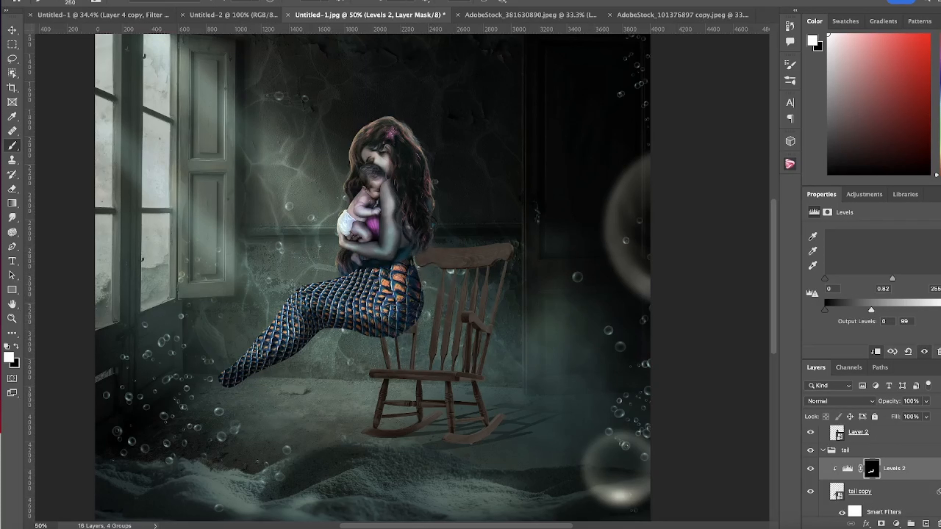
Lower the brush opacity, enlarge the brush to 700 px, and softly extend the Levels darkening over the tail.
{"action": "left_click", "coordinate": [258, 2]}
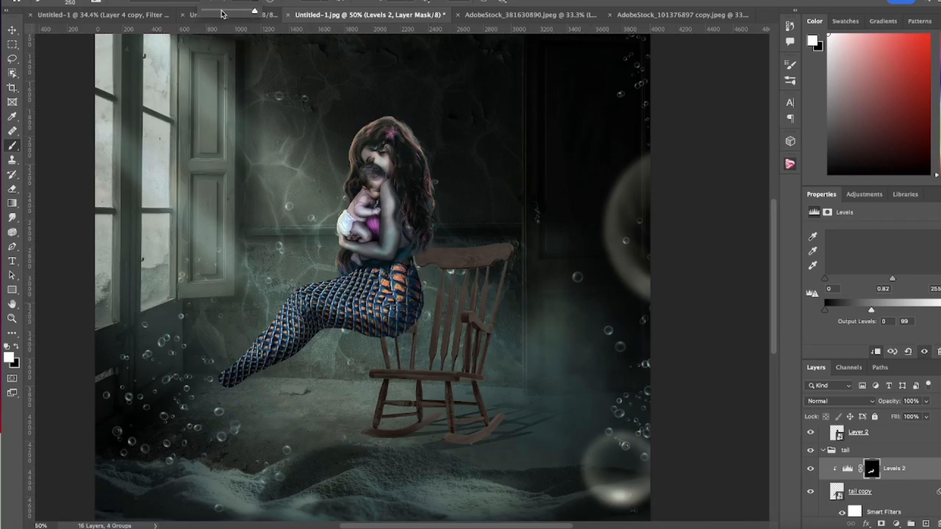
{"action": "left_click", "coordinate": [222, 11]}
{"action": "key", "text": "]"}
{"action": "key", "text": "]"}
{"action": "key", "text": "]"}
{"action": "key", "text": "]"}
{"action": "key", "text": "]"}
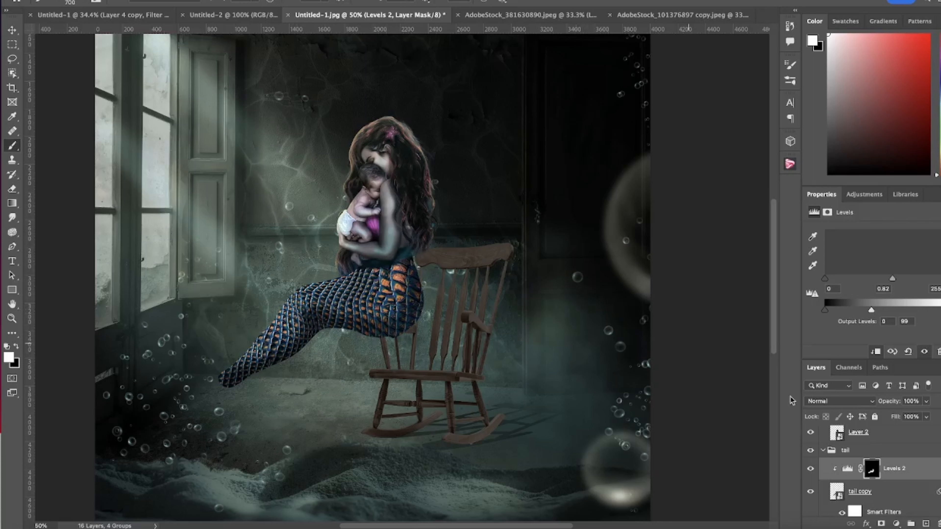
Add a new layer above the Levels adjustment, clip it to the tail, and name it sh.
{"action": "left_click", "coordinate": [925, 522]}
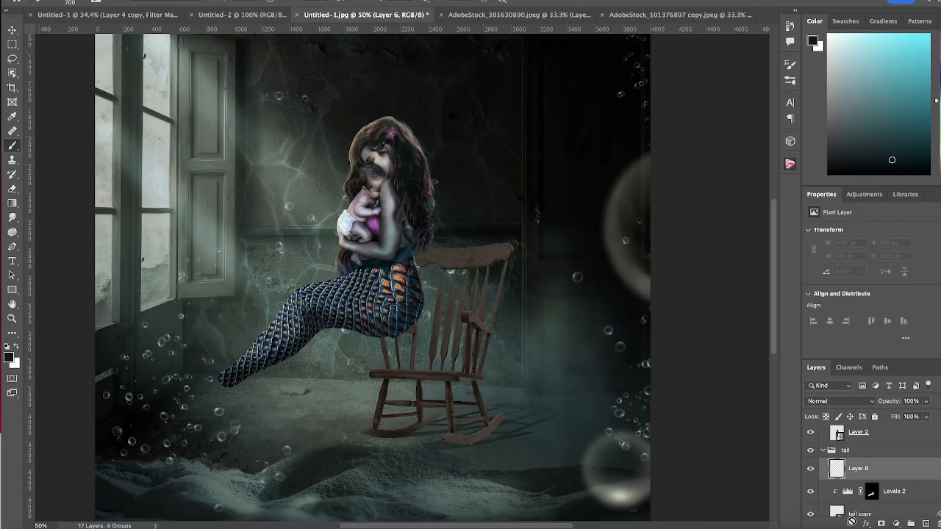
{"action": "key", "text": "super+alt+g"}
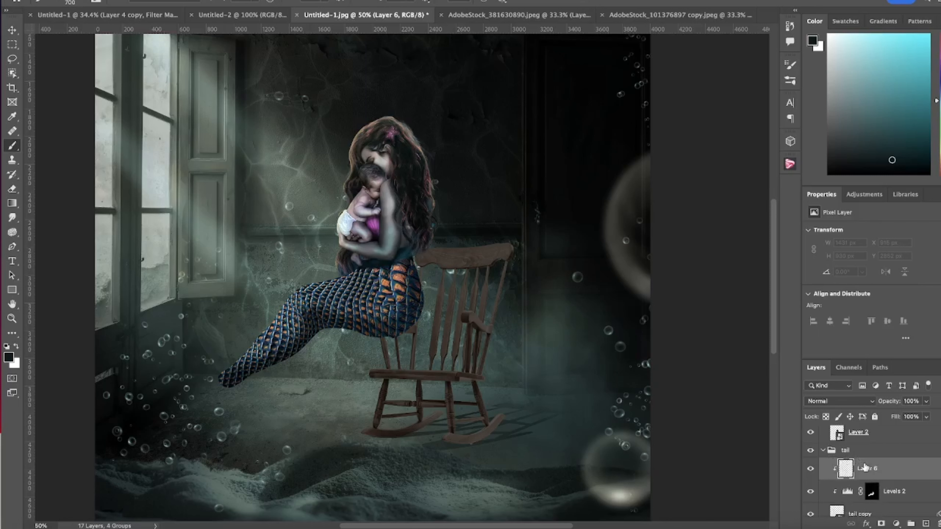
{"action": "key", "text": "BackSpace"}
{"action": "key", "text": "Return"}
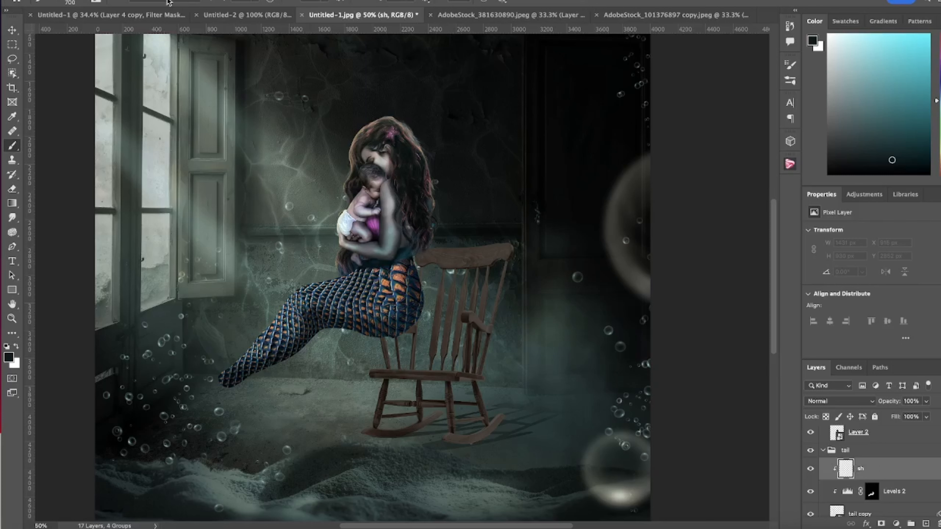
Paint soft black shading at reduced opacity over the tail's hip and underside on the sh layer.
{"action": "left_click", "coordinate": [169, 2]}
{"action": "left_click", "coordinate": [167, 57]}
{"action": "left_click", "coordinate": [256, 2]}
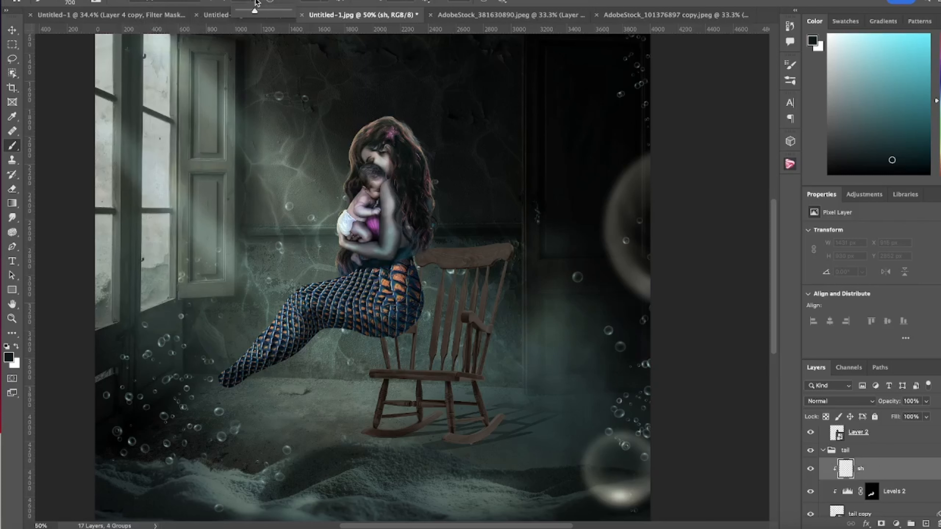
{"action": "left_click", "coordinate": [248, 12]}
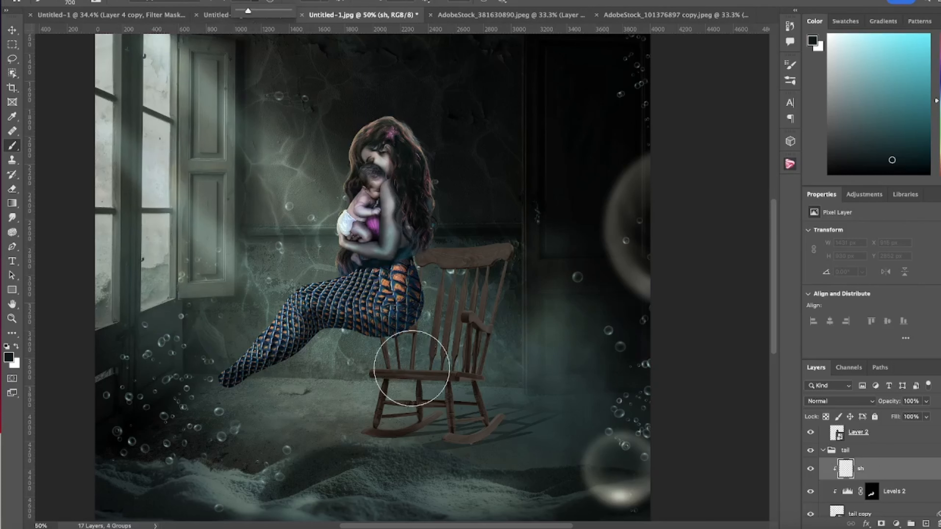
{"action": "left_click", "coordinate": [420, 344]}
{"action": "mouse_move", "coordinate": [444, 310]}
{"action": "left_mouse_down"}
{"action": "mouse_move", "coordinate": [445, 284]}
{"action": "mouse_move", "coordinate": [416, 290]}
{"action": "mouse_move", "coordinate": [396, 300]}
{"action": "mouse_move", "coordinate": [371, 356]}
{"action": "mouse_move", "coordinate": [347, 353]}
{"action": "left_mouse_up"}
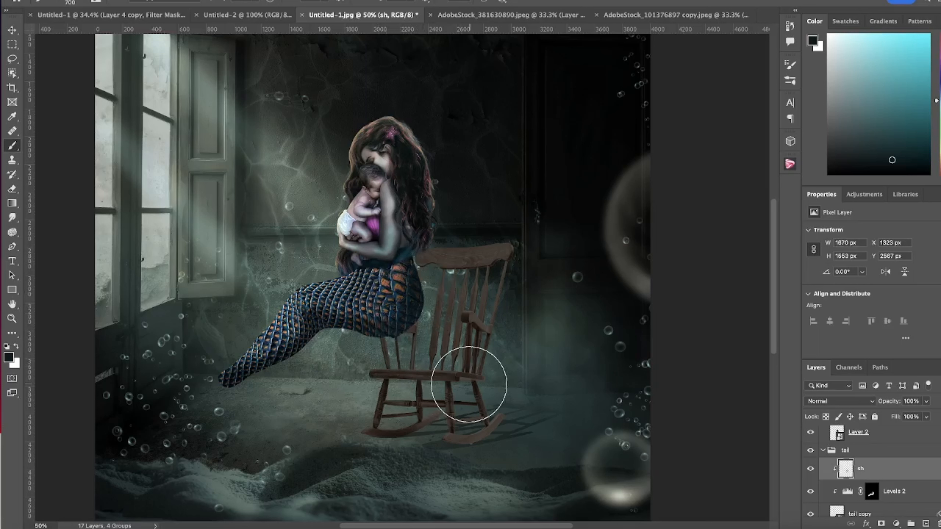
Reduce the brush to 150 px and paint black shading along the tail's underside from the hip toward the knee on the sh layer.
{"action": "key", "text": "bracketleft"}
{"action": "key", "text": "bracketleft"}
{"action": "key", "text": "bracketleft"}
{"action": "key", "text": "bracketleft"}
{"action": "key", "text": "bracketleft"}
{"action": "key", "text": "bracketleft"}
{"action": "key", "text": "bracketleft"}
{"action": "key", "text": "bracketleft"}
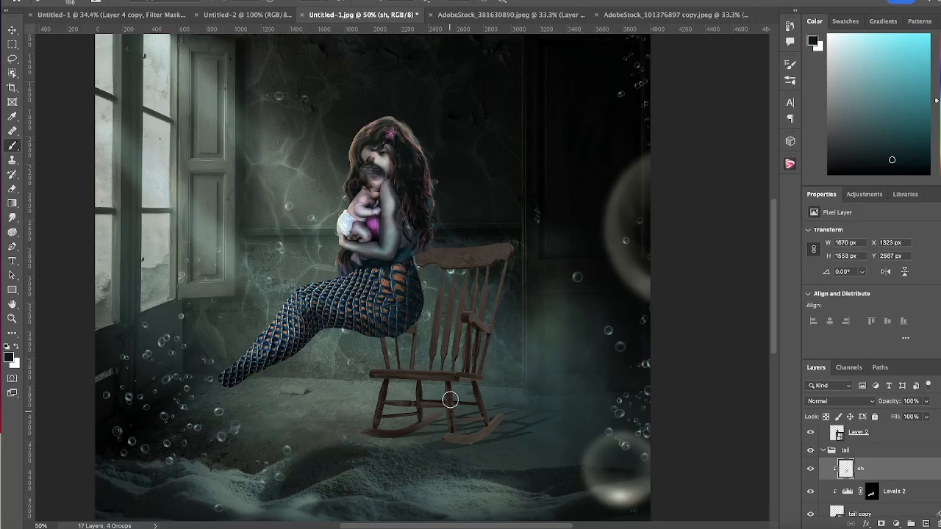
{"action": "mouse_move", "coordinate": [410, 336]}
{"action": "left_mouse_down"}
{"action": "mouse_move", "coordinate": [375, 355]}
{"action": "mouse_move", "coordinate": [426, 304]}
{"action": "mouse_move", "coordinate": [353, 346]}
{"action": "mouse_move", "coordinate": [427, 319]}
{"action": "mouse_move", "coordinate": [331, 339]}
{"action": "mouse_move", "coordinate": [399, 325]}
{"action": "mouse_move", "coordinate": [429, 306]}
{"action": "mouse_move", "coordinate": [345, 318]}
{"action": "mouse_move", "coordinate": [426, 338]}
{"action": "mouse_move", "coordinate": [358, 314]}
{"action": "mouse_move", "coordinate": [399, 324]}
{"action": "mouse_move", "coordinate": [377, 304]}
{"action": "mouse_move", "coordinate": [428, 313]}
{"action": "mouse_move", "coordinate": [328, 323]}
{"action": "mouse_move", "coordinate": [369, 340]}
{"action": "mouse_move", "coordinate": [328, 334]}
{"action": "mouse_move", "coordinate": [300, 359]}
{"action": "mouse_move", "coordinate": [310, 341]}
{"action": "mouse_move", "coordinate": [294, 338]}
{"action": "mouse_move", "coordinate": [235, 387]}
{"action": "mouse_move", "coordinate": [313, 318]}
{"action": "left_mouse_up"}
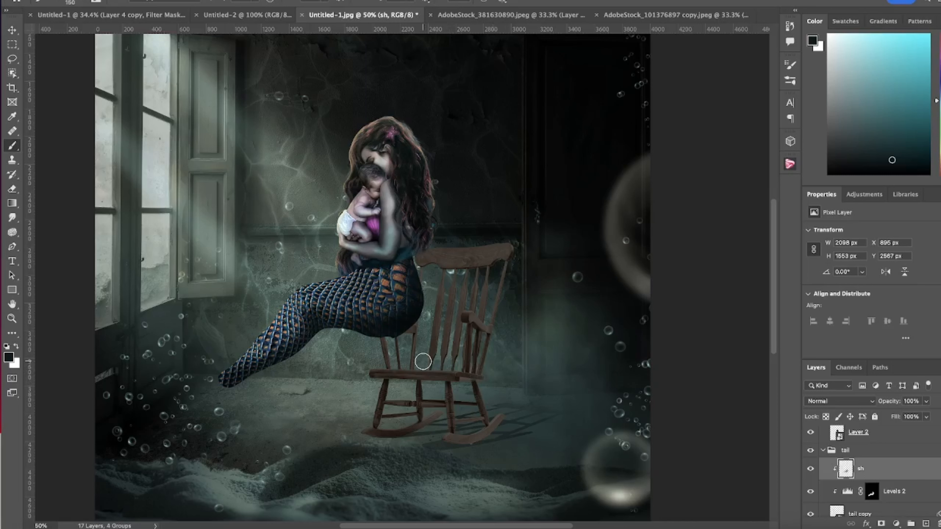
Set the sh layer's blend mode to Multiply and its opacity to 78%.
{"action": "left_click", "coordinate": [871, 405]}
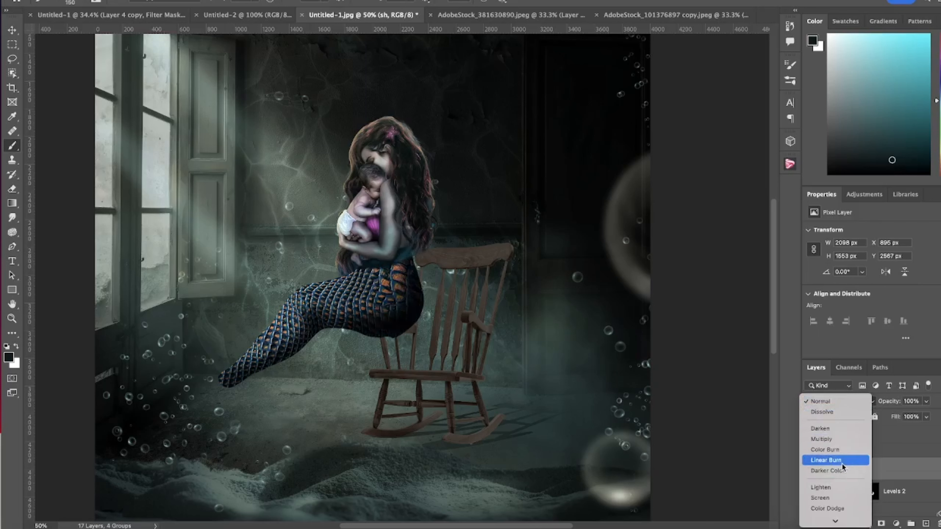
{"action": "left_click", "coordinate": [836, 439]}
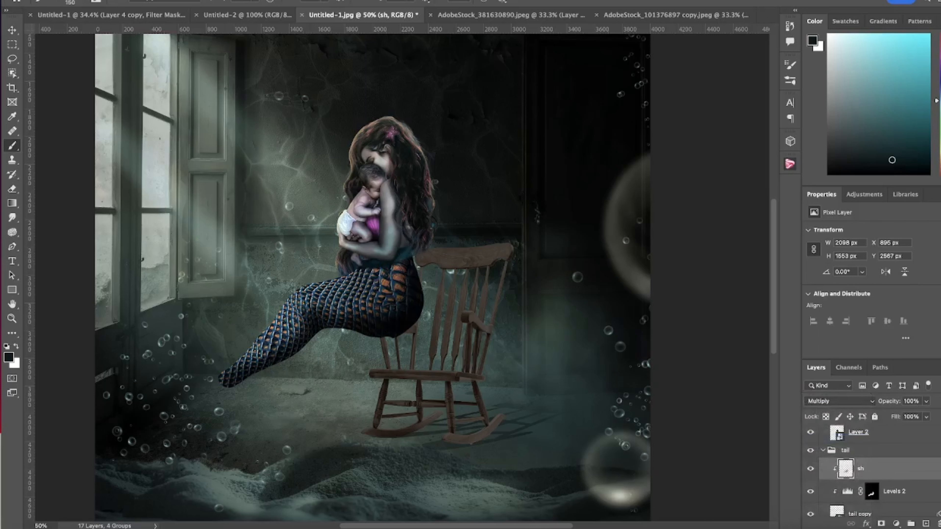
{"action": "left_click", "coordinate": [926, 401]}
{"action": "left_click_drag", "start_coordinate": [916, 419], "coordinate": [915, 417]}
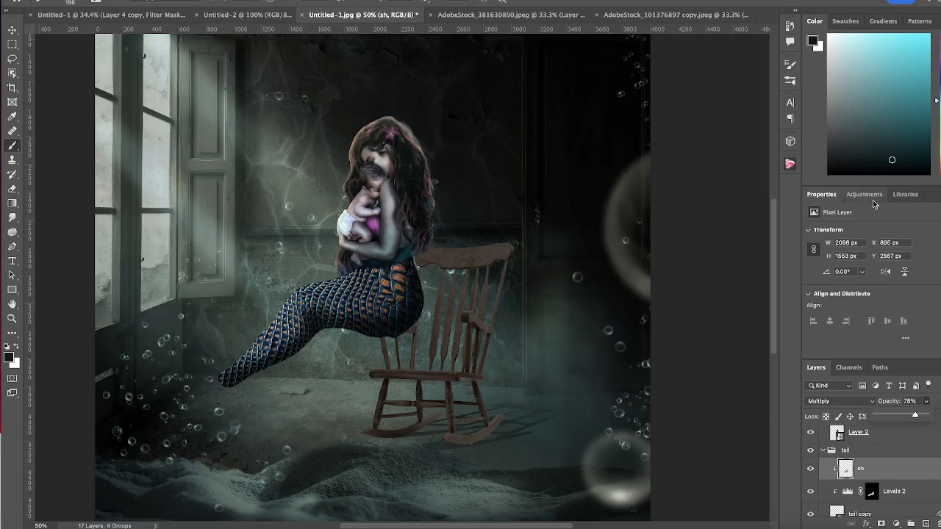
Add a Hue/Saturation adjustment above sh, clip it to the tail, and lower saturation to -42 and lightness to -18.
{"action": "left_click", "coordinate": [864, 195]}
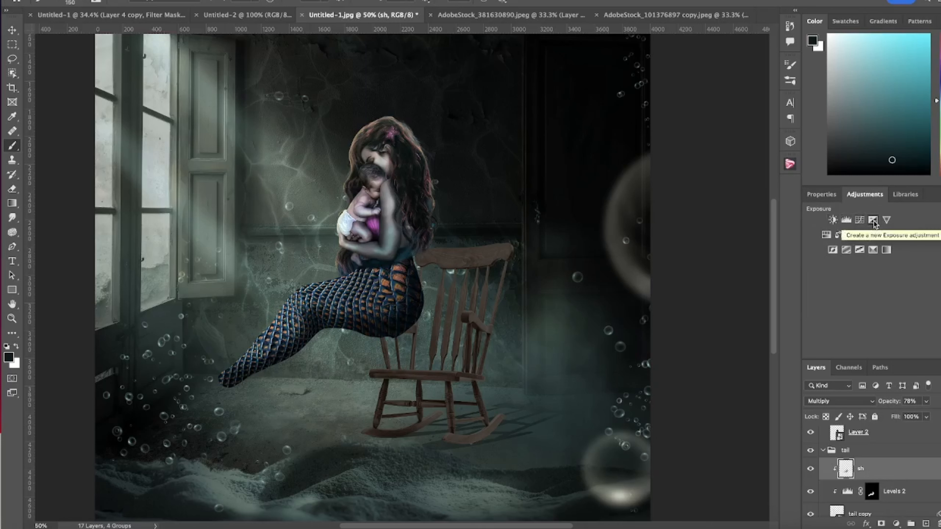
{"action": "left_click", "coordinate": [825, 235]}
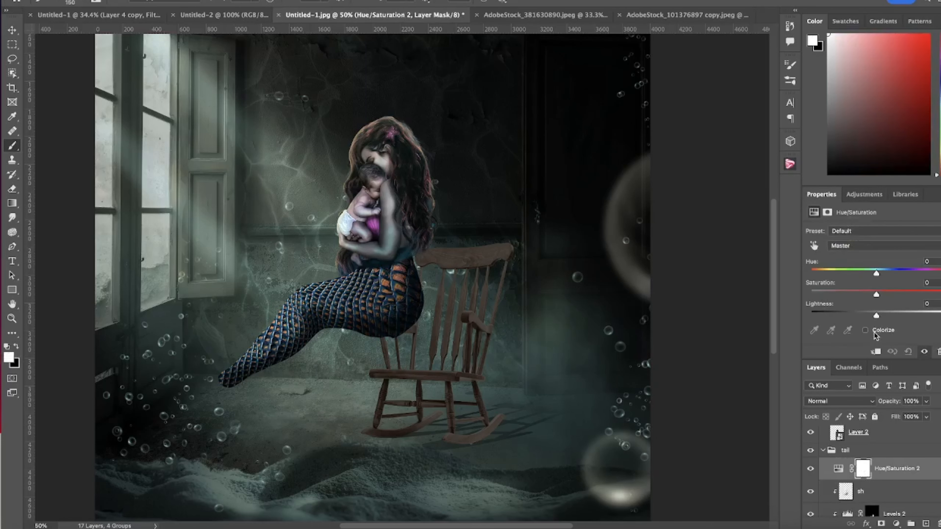
{"action": "left_click", "coordinate": [875, 352]}
{"action": "left_click_drag", "start_coordinate": [876, 293], "coordinate": [849, 294]}
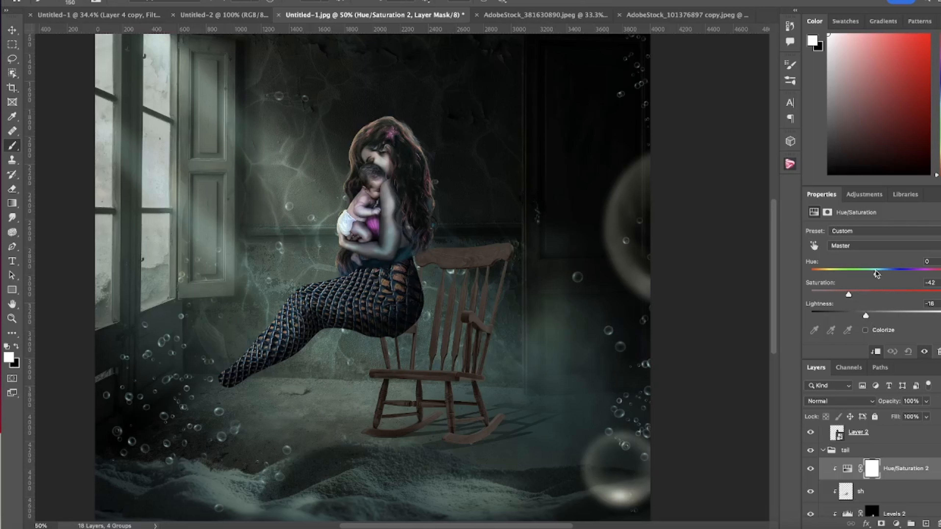
Colorize the tail through the Hue/Saturation adjustment with hue 184, saturation 25 and lightness -37.
{"action": "mouse_move", "coordinate": [874, 270]}
{"action": "left_mouse_down"}
{"action": "mouse_move", "coordinate": [933, 271]}
{"action": "mouse_move", "coordinate": [809, 270]}
{"action": "mouse_move", "coordinate": [891, 271]}
{"action": "left_mouse_up"}
{"action": "left_click", "coordinate": [865, 330]}
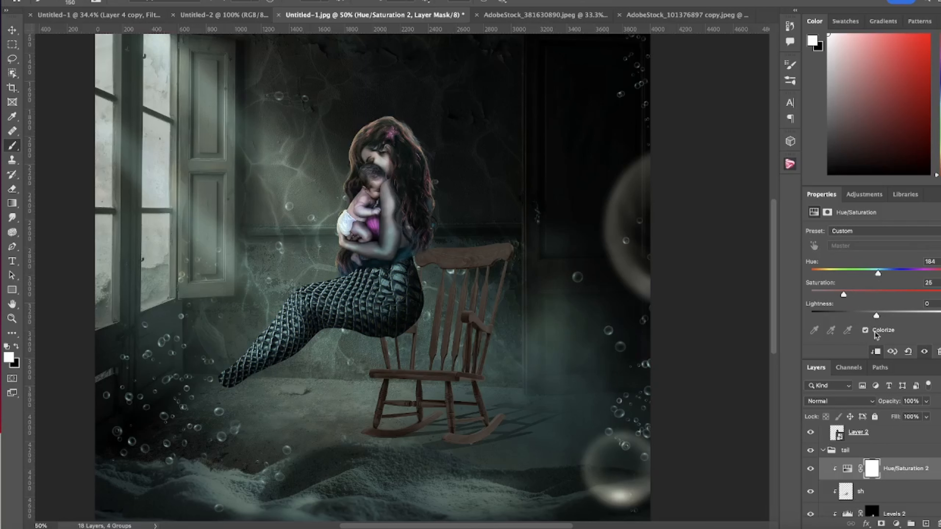
{"action": "left_click_drag", "start_coordinate": [876, 313], "coordinate": [854, 314]}
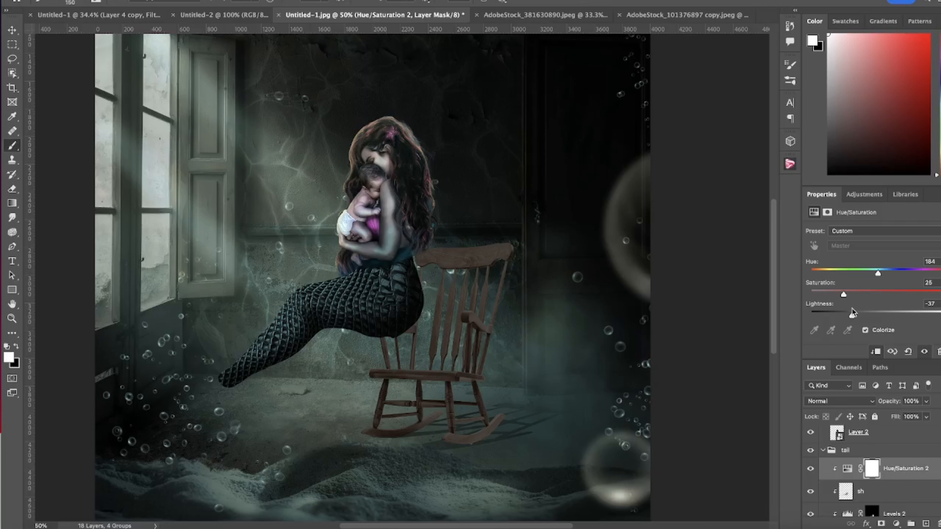
Paint black on the Hue/Saturation mask over the tail's upper surface to partly restore its blue color.
{"action": "left_click", "coordinate": [809, 469]}
{"action": "key", "text": "x"}
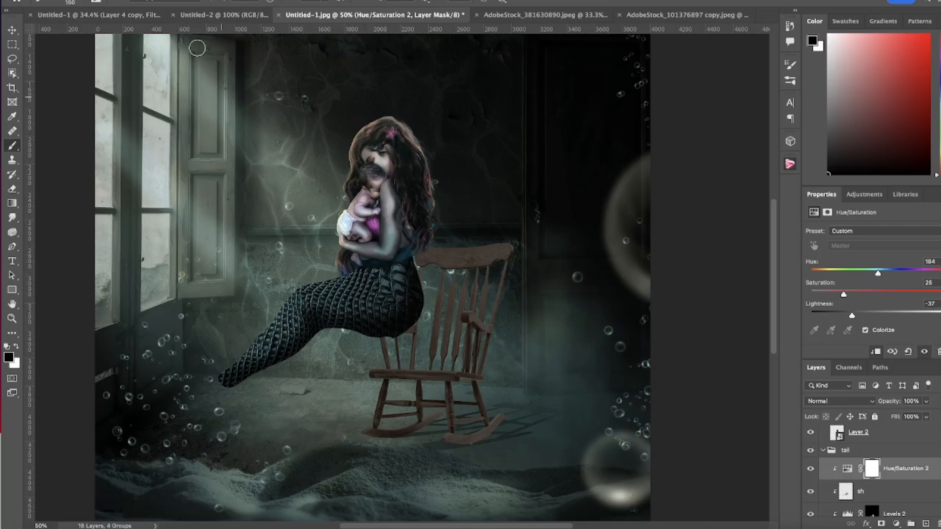
{"action": "left_click", "coordinate": [189, 3]}
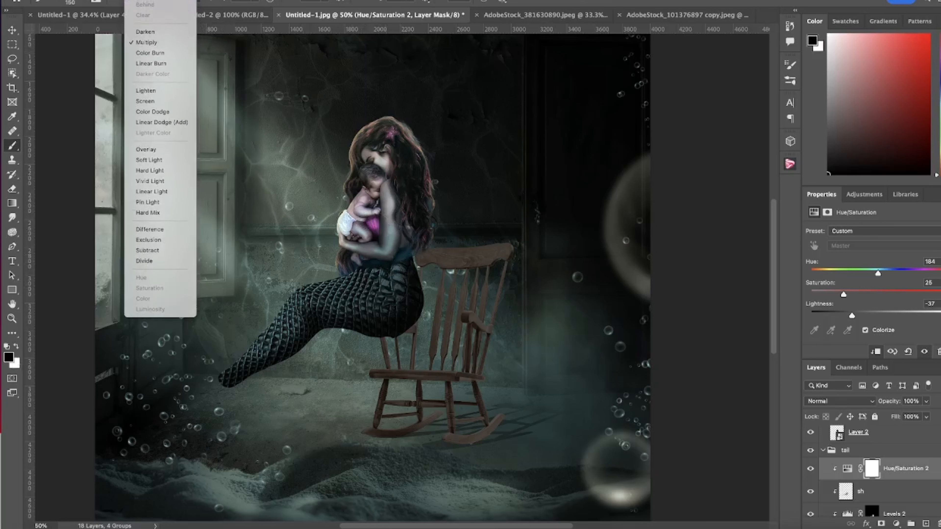
{"action": "left_click", "coordinate": [261, 139]}
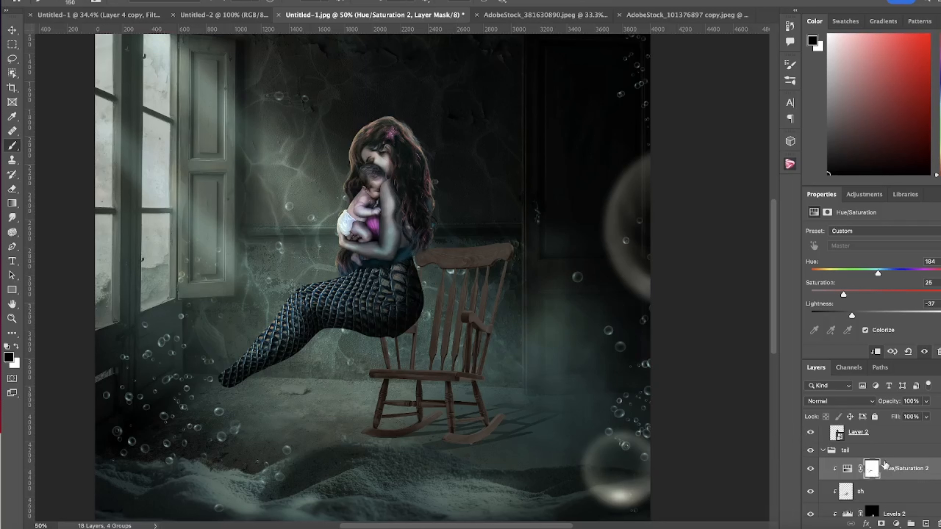
Add a new layer above the Hue/Saturation adjustment and clip it to the tail.
{"action": "left_click", "coordinate": [926, 523]}
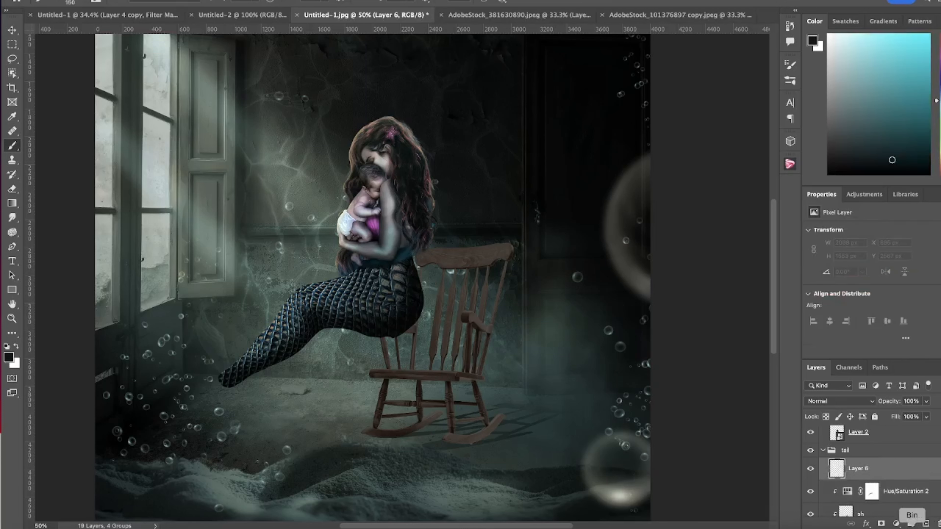
{"action": "left_click", "coordinate": [851, 479], "text": "alt"}
{"action": "scroll", "coordinate": [871, 475], "scroll_direction": "up", "scroll_amount": 3}
{"action": "scroll", "coordinate": [594, 319], "scroll_direction": "up", "scroll_amount": 15}
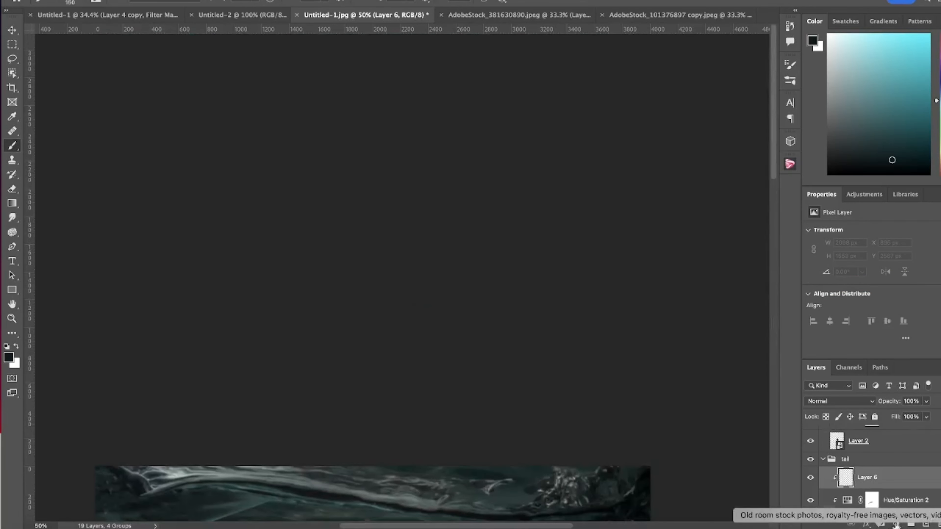
{"action": "scroll", "coordinate": [594, 319], "scroll_direction": "down", "scroll_amount": 15}
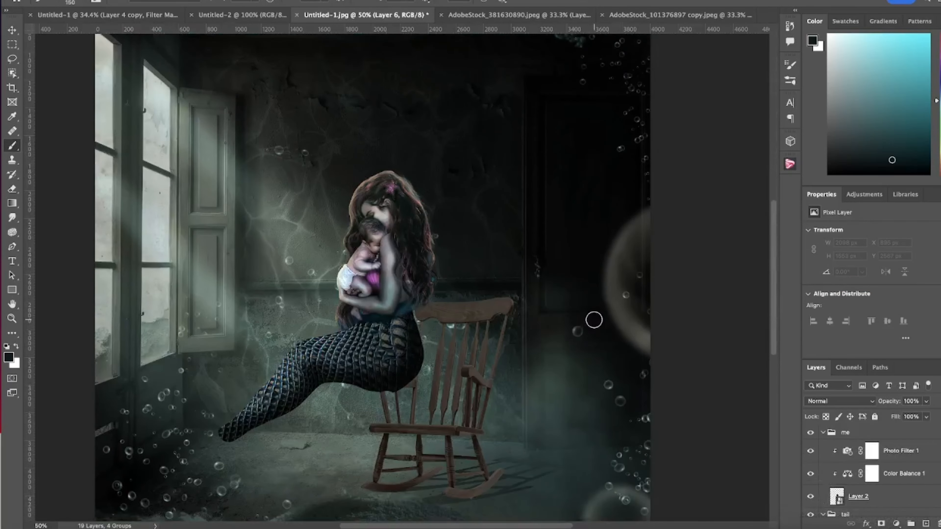
{"action": "scroll", "coordinate": [629, 343], "scroll_direction": "down", "scroll_amount": 2}
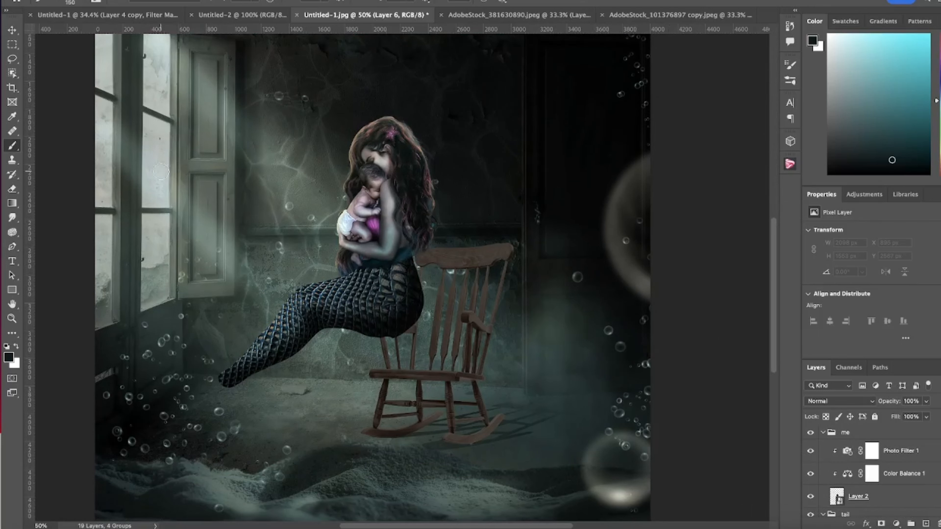
Sample the gray-green wall color beside the window and lighten it to a pale mint for painting with the Brush.
{"action": "key", "text": "i"}
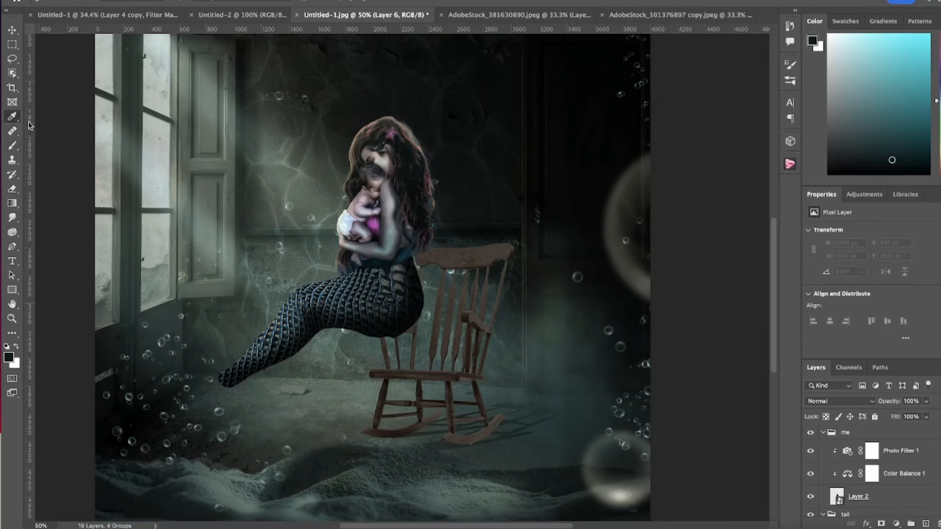
{"action": "left_click", "coordinate": [247, 263]}
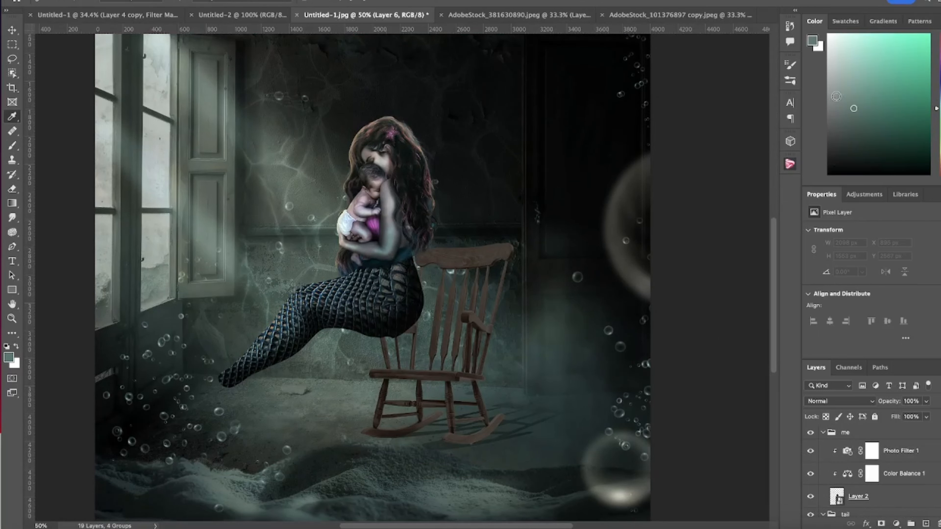
{"action": "left_click", "coordinate": [854, 40]}
{"action": "left_click", "coordinate": [13, 145]}
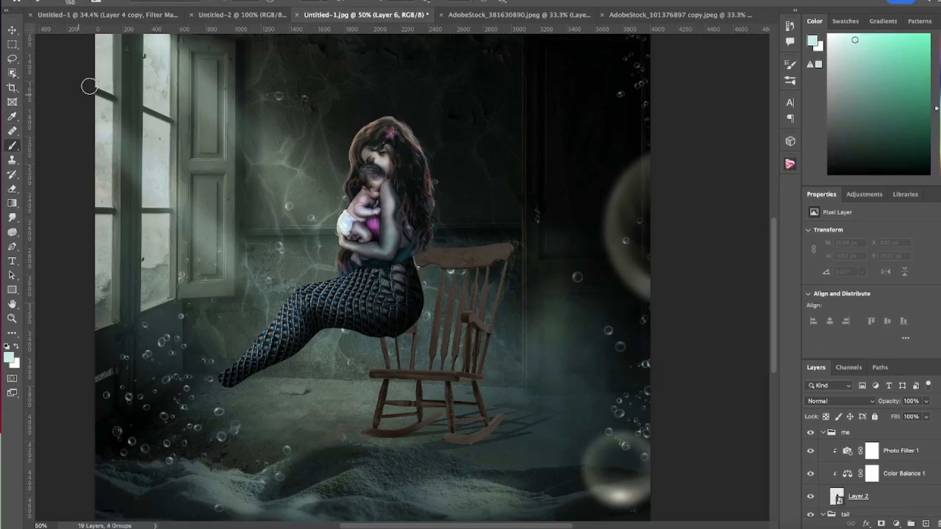
Set the brush mode to Linear Dodge (Add), lower its opacity, and paint highlights along the tail's upper edge.
{"action": "left_click", "coordinate": [189, 4]}
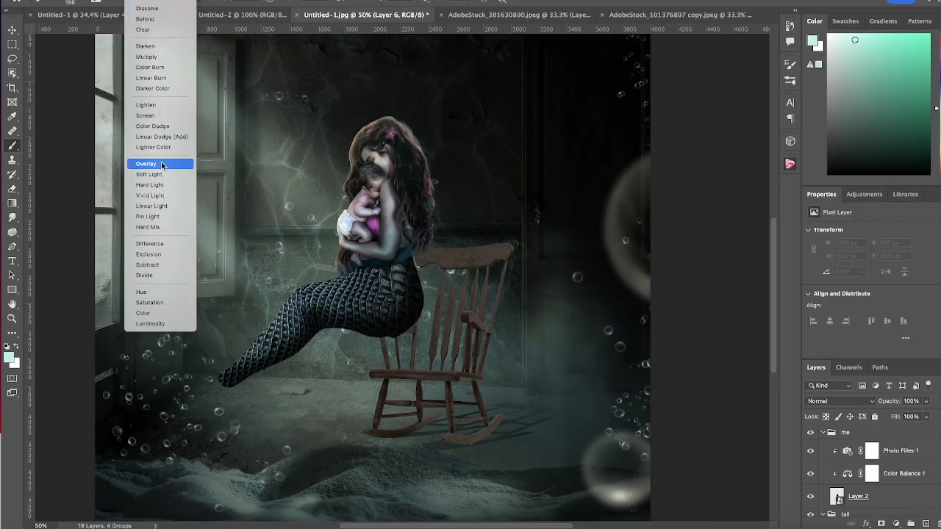
{"action": "left_click", "coordinate": [170, 136]}
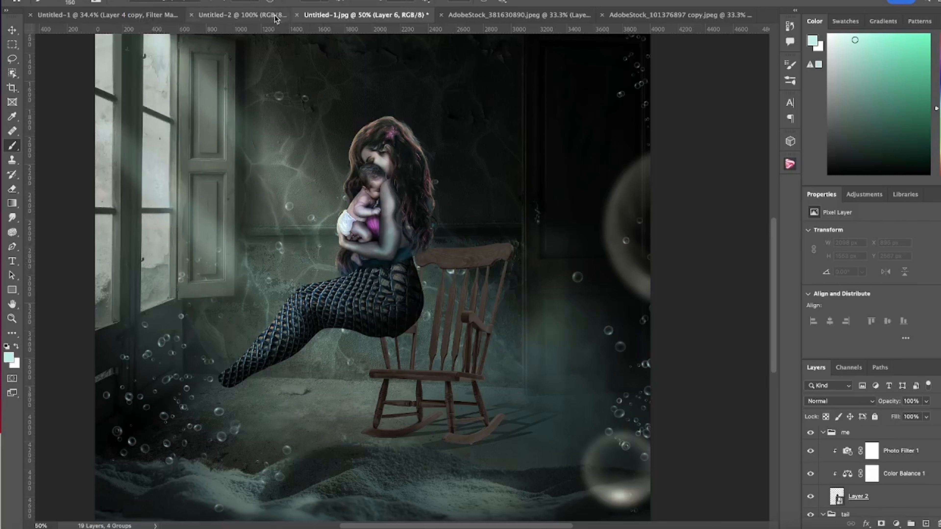
{"action": "left_click", "coordinate": [259, 2]}
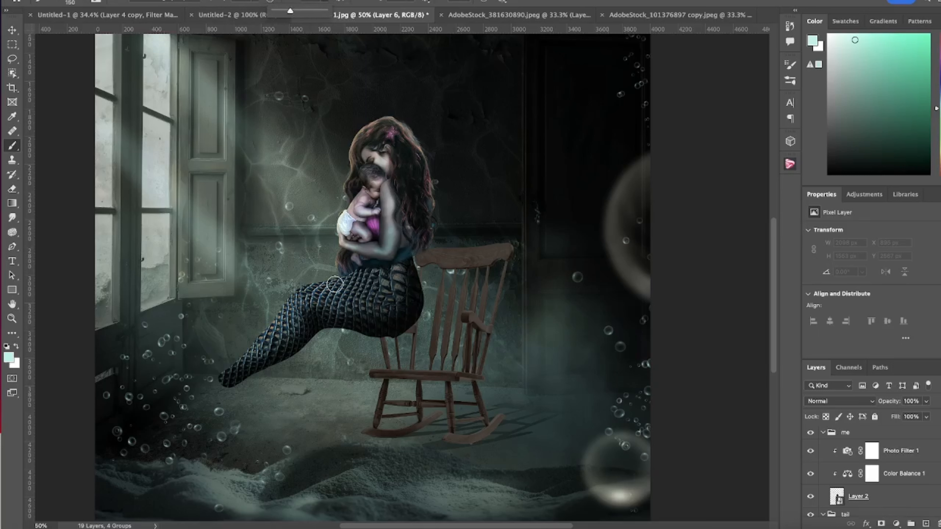
{"action": "mouse_move", "coordinate": [340, 278]}
{"action": "left_mouse_down"}
{"action": "mouse_move", "coordinate": [297, 287]}
{"action": "mouse_move", "coordinate": [229, 359]}
{"action": "mouse_move", "coordinate": [249, 347]}
{"action": "left_mouse_up"}
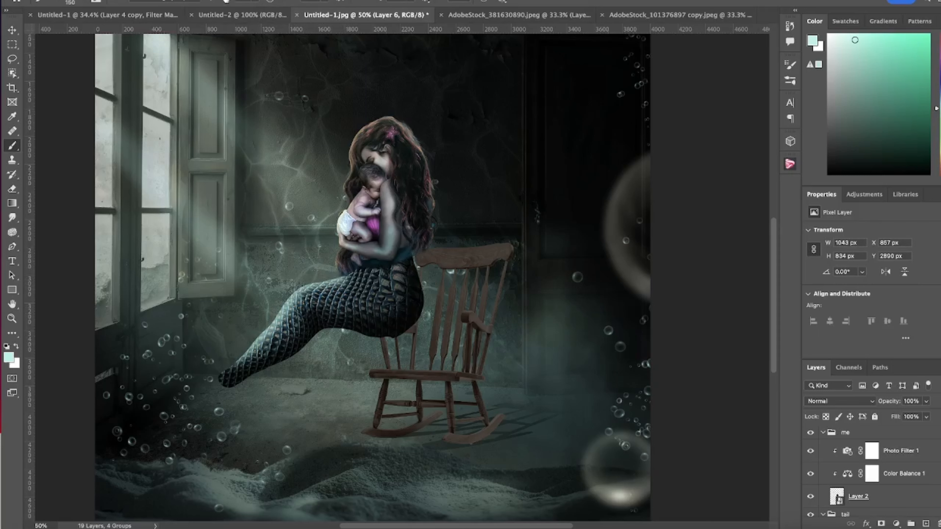
Lower the brush flow, enlarge the brush to 500 px, and add a soft glow over the top of the thigh.
{"action": "left_click", "coordinate": [327, 3]}
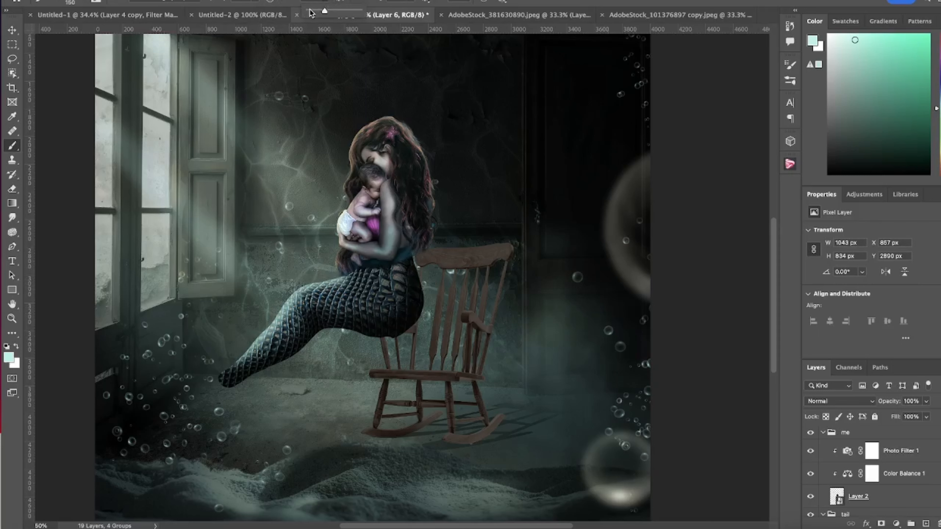
{"action": "left_click", "coordinate": [310, 10]}
{"action": "key", "text": "]"}
{"action": "key", "text": "]"}
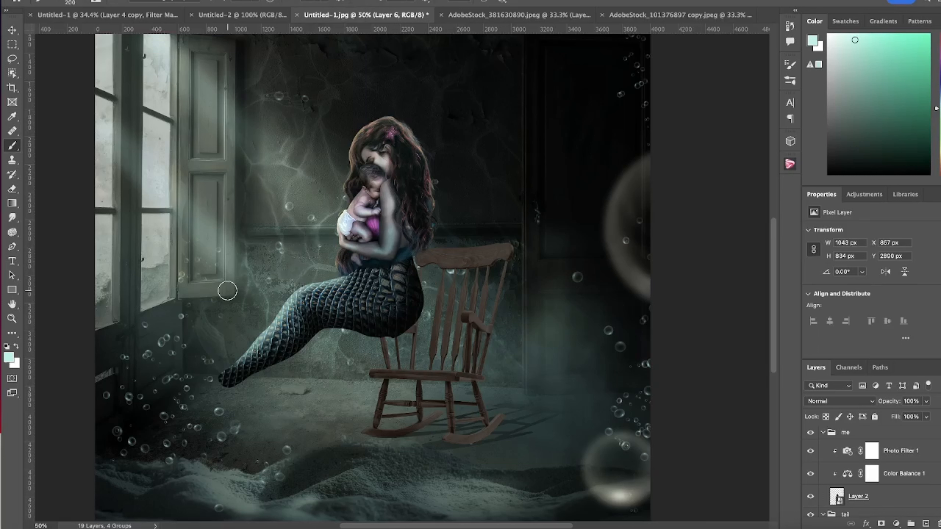
{"action": "key", "text": "]"}
{"action": "key", "text": "]"}
{"action": "key", "text": "]"}
{"action": "key", "text": "]"}
{"action": "left_click_drag", "start_coordinate": [312, 277], "coordinate": [357, 282]}
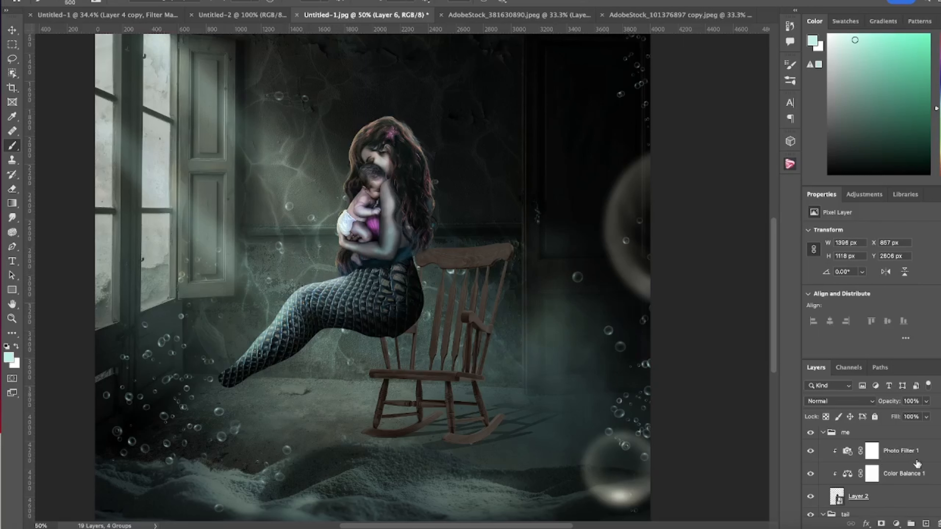
Rename the new highlight layer in the tail group as hl.
{"action": "scroll", "coordinate": [918, 463], "scroll_direction": "down", "scroll_amount": 3}
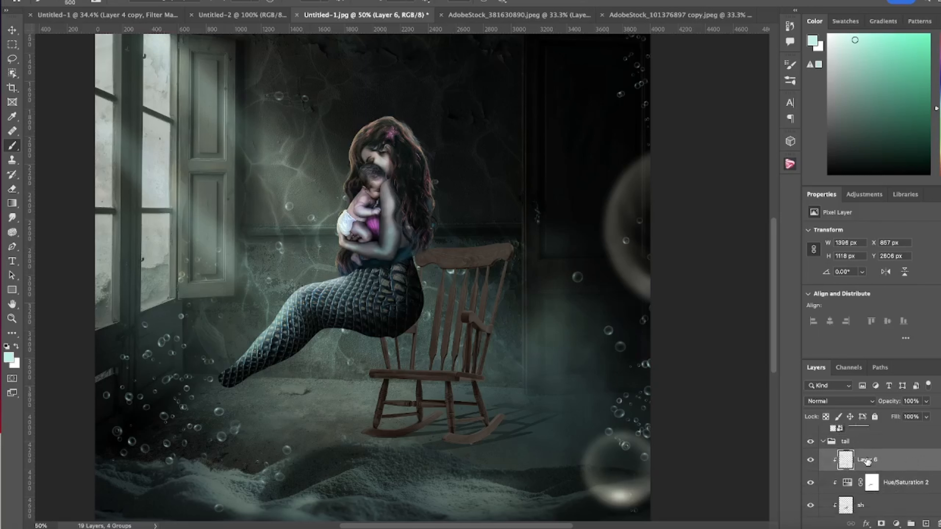
{"action": "type", "text": "H"}
{"action": "key", "text": "Return"}
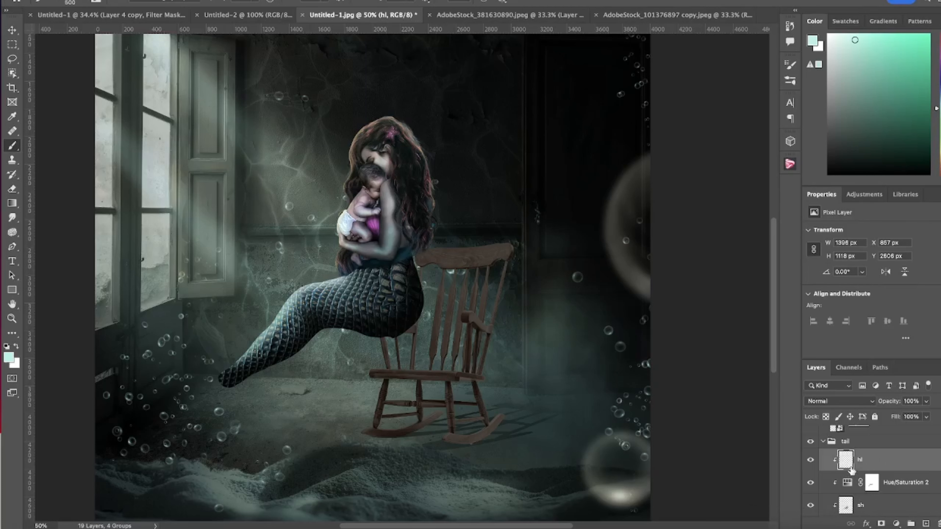
Preview other blend modes for the hl layer, keep Normal, and set its opacity to 81%.
{"action": "left_click", "coordinate": [867, 401]}
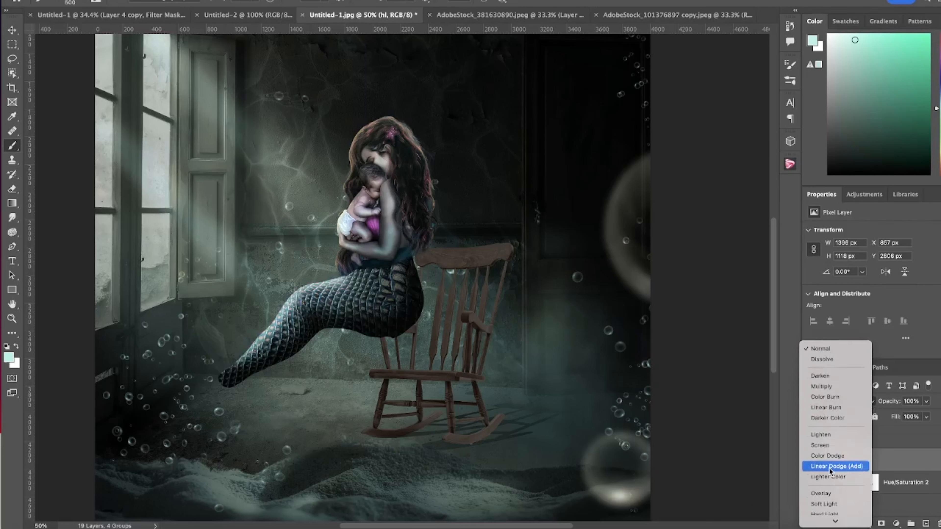
{"action": "scroll", "coordinate": [828, 472], "scroll_direction": "down", "scroll_amount": 3}
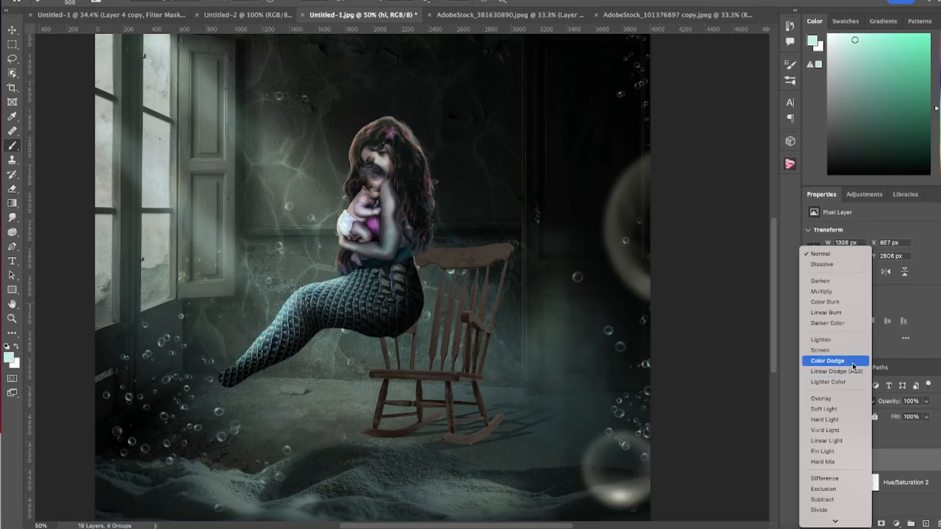
{"action": "left_click", "coordinate": [852, 254]}
{"action": "left_click", "coordinate": [927, 401]}
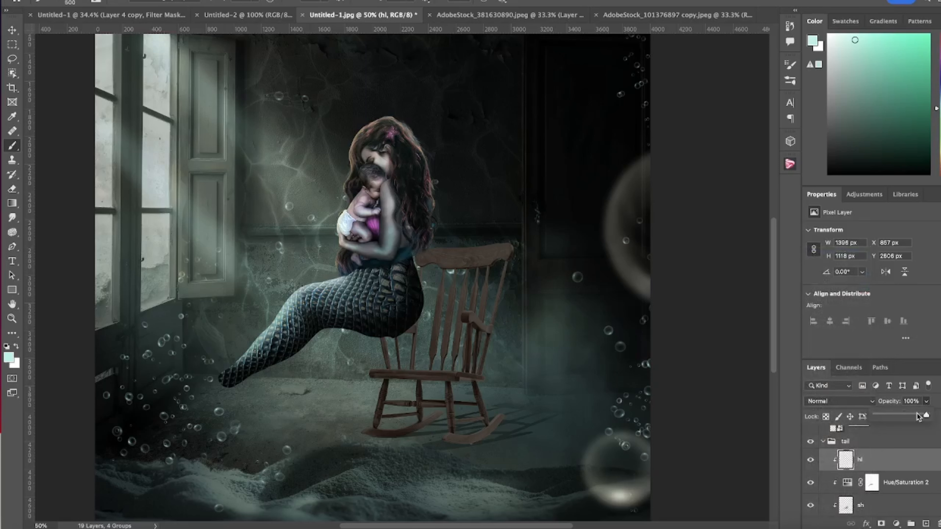
{"action": "left_click_drag", "start_coordinate": [918, 417], "coordinate": [906, 417]}
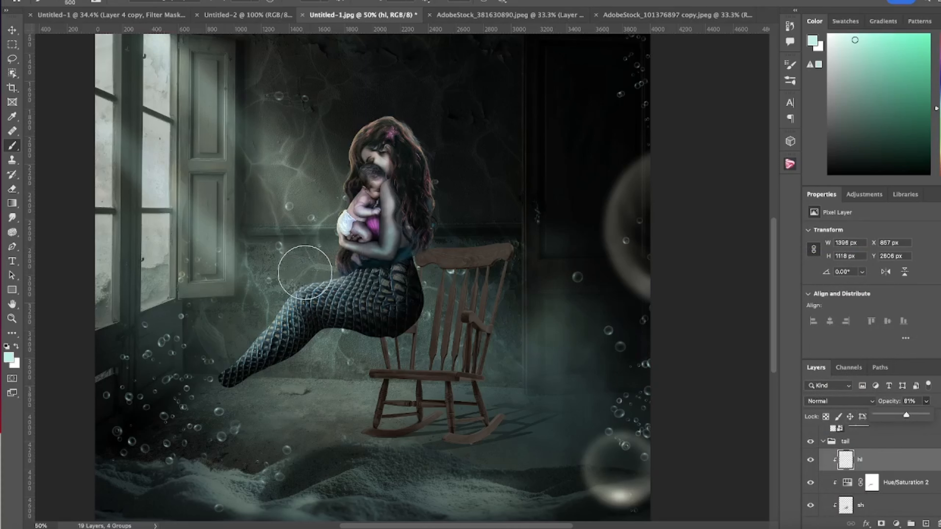
Switch the brush mode to Overlay and softly paint more pale mint light over the upper part of the tail.
{"action": "left_click", "coordinate": [190, 3]}
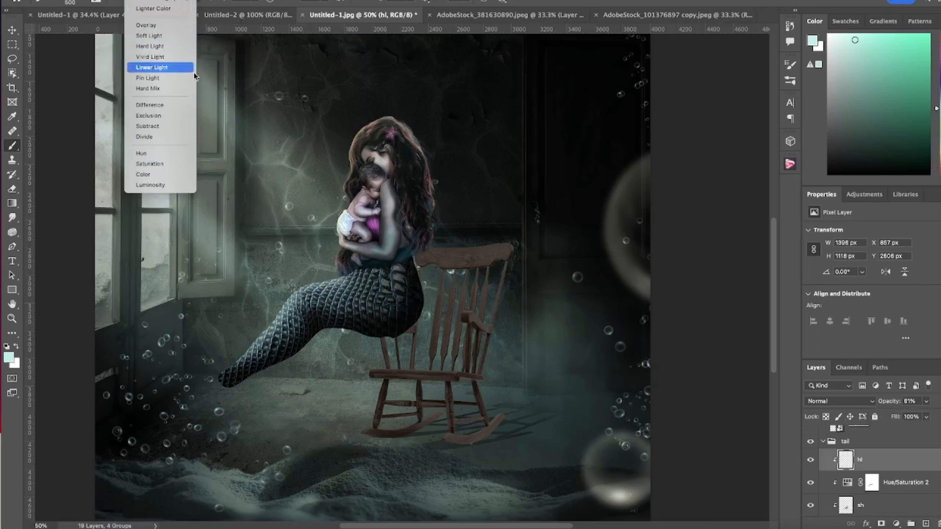
{"action": "left_click", "coordinate": [162, 25]}
{"action": "mouse_move", "coordinate": [318, 263]}
{"action": "left_mouse_down"}
{"action": "mouse_move", "coordinate": [297, 271]}
{"action": "mouse_move", "coordinate": [354, 269]}
{"action": "mouse_move", "coordinate": [259, 326]}
{"action": "mouse_move", "coordinate": [280, 267]}
{"action": "mouse_move", "coordinate": [336, 225]}
{"action": "left_mouse_up"}
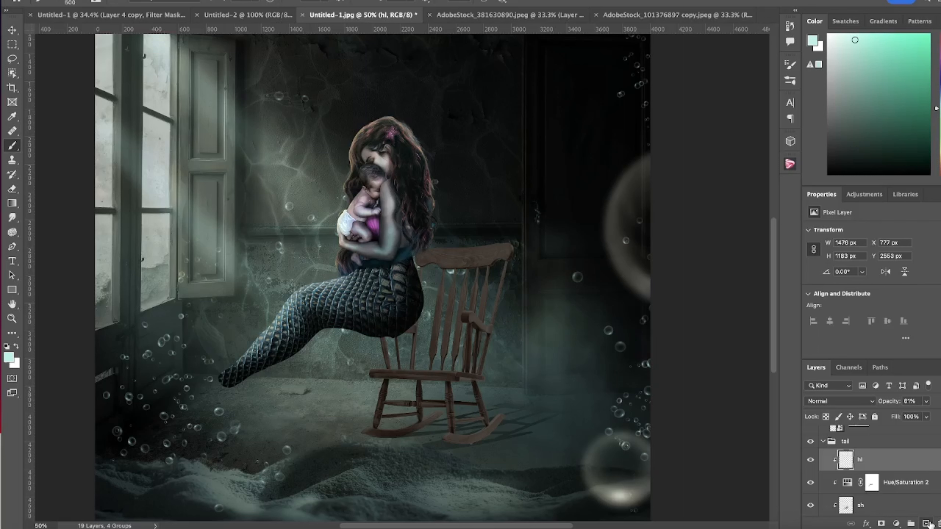
Collapse the tail group and switch to the AdobeStock_101376897 copy.jpeg image of the three yellow fish with the Object Selection tool.
{"action": "left_click", "coordinate": [823, 441]}
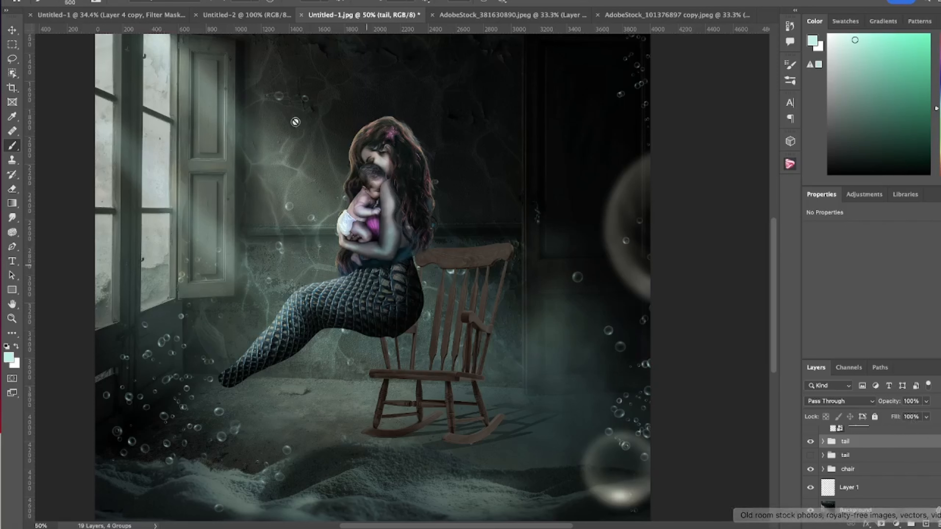
{"action": "left_click", "coordinate": [505, 16]}
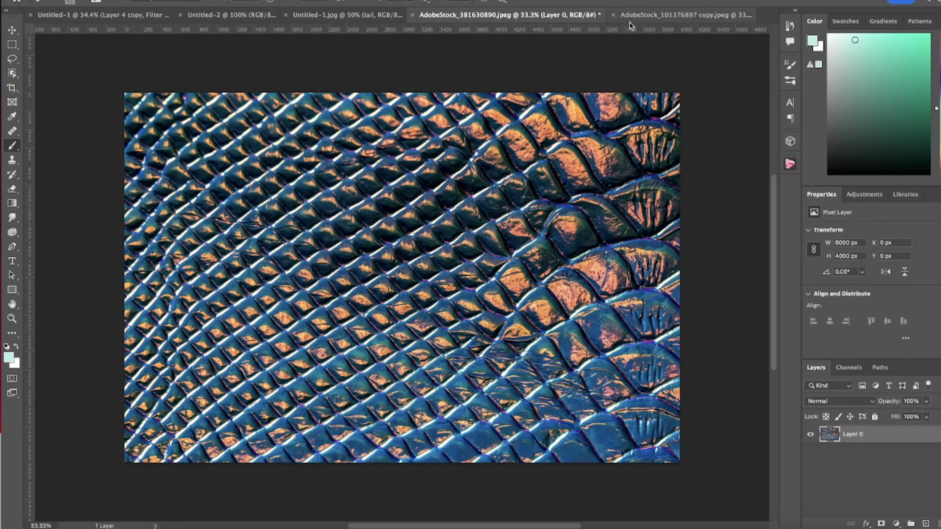
{"action": "left_click", "coordinate": [636, 22]}
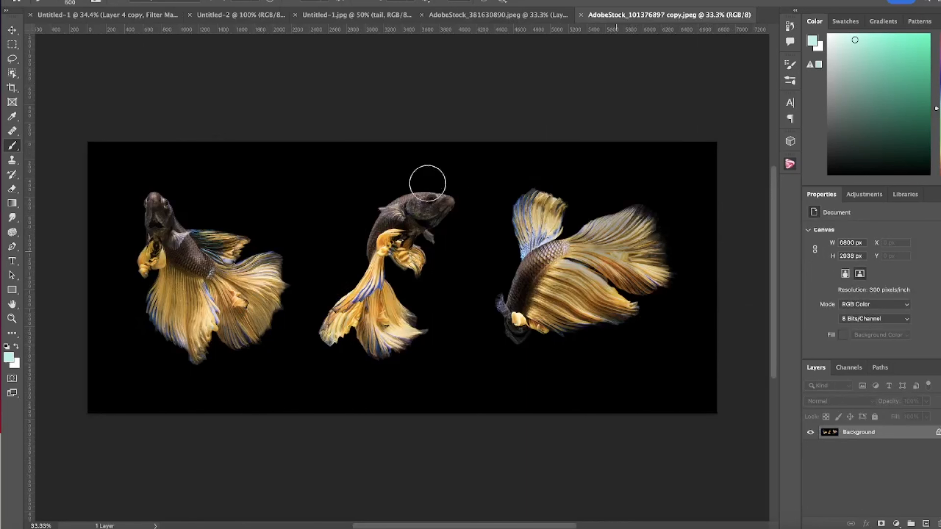
{"action": "left_click", "coordinate": [12, 73]}
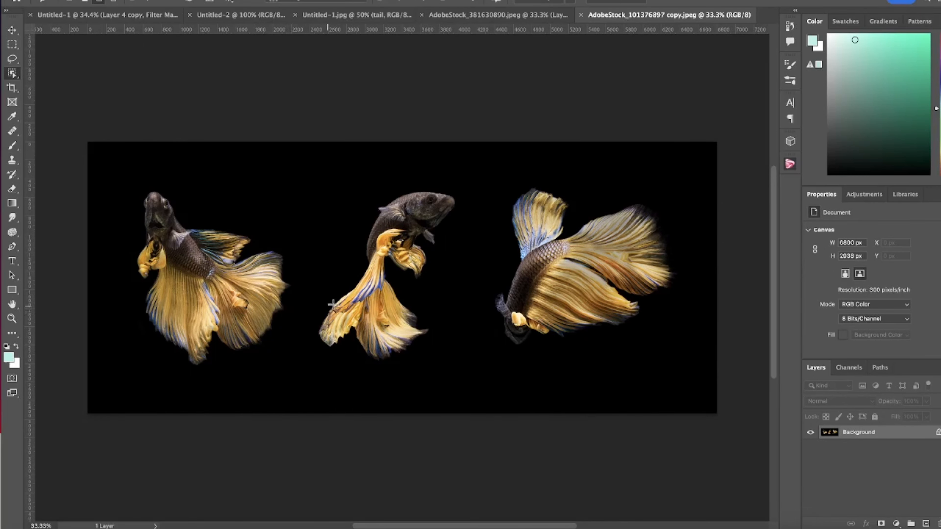
{"action": "left_click_drag", "start_coordinate": [354, 246], "coordinate": [406, 381]}
{"action": "left_click_drag", "start_coordinate": [335, 245], "coordinate": [421, 363]}
{"action": "left_click", "coordinate": [152, 4]}
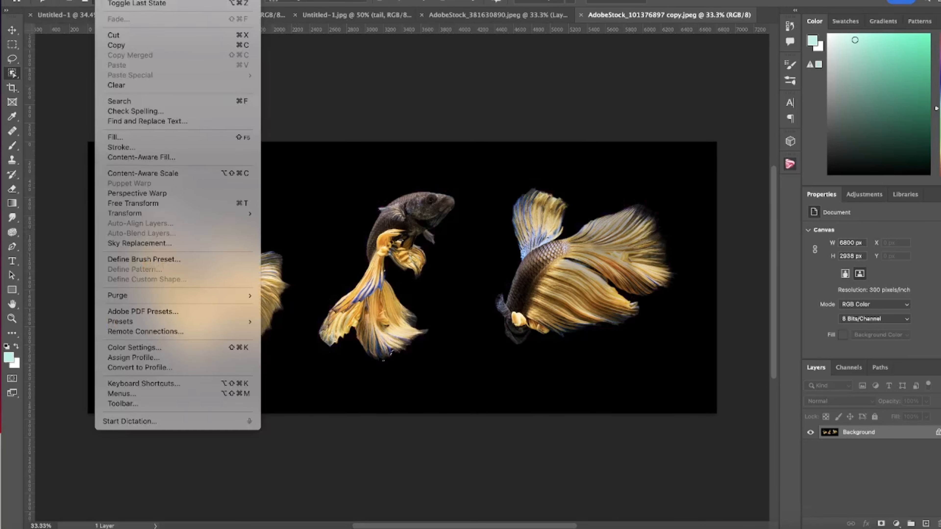
{"action": "key", "text": "super+z"}
{"action": "left_click", "coordinate": [184, 84]}
{"action": "key", "text": "super+z"}
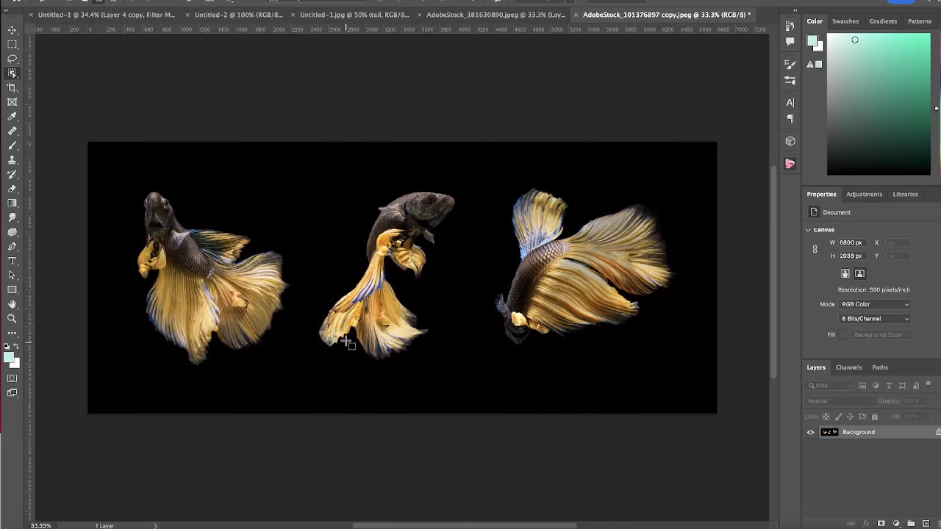
Cut out the middle fish's yellow fins with a layer mask and place them in Untitled-1.jpg over the scaled tail.
{"action": "left_click_drag", "start_coordinate": [325, 240], "coordinate": [413, 376]}
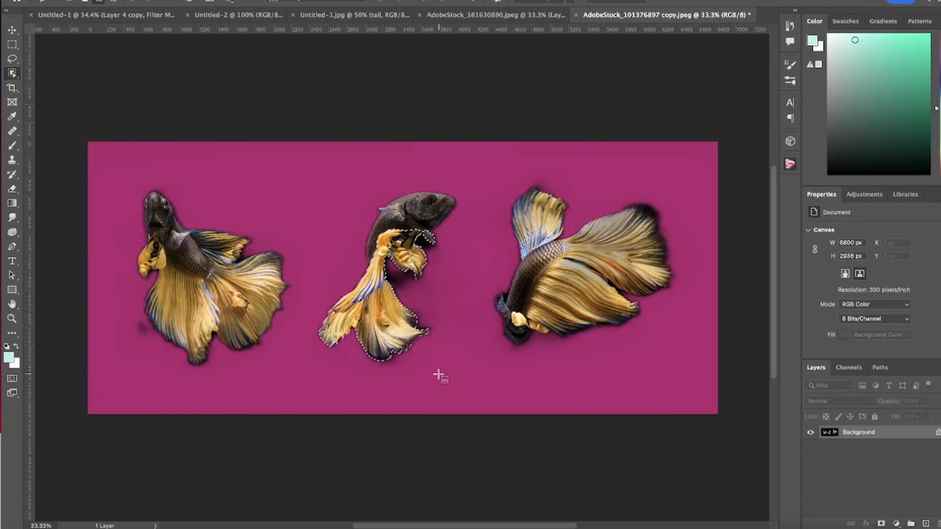
{"action": "left_click", "coordinate": [881, 523]}
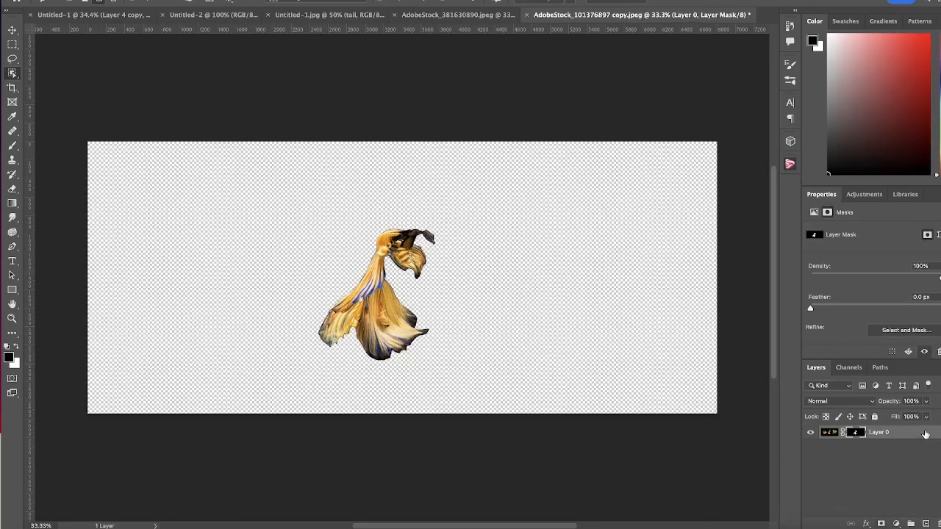
{"action": "left_click_drag", "start_coordinate": [924, 434], "coordinate": [297, 385]}
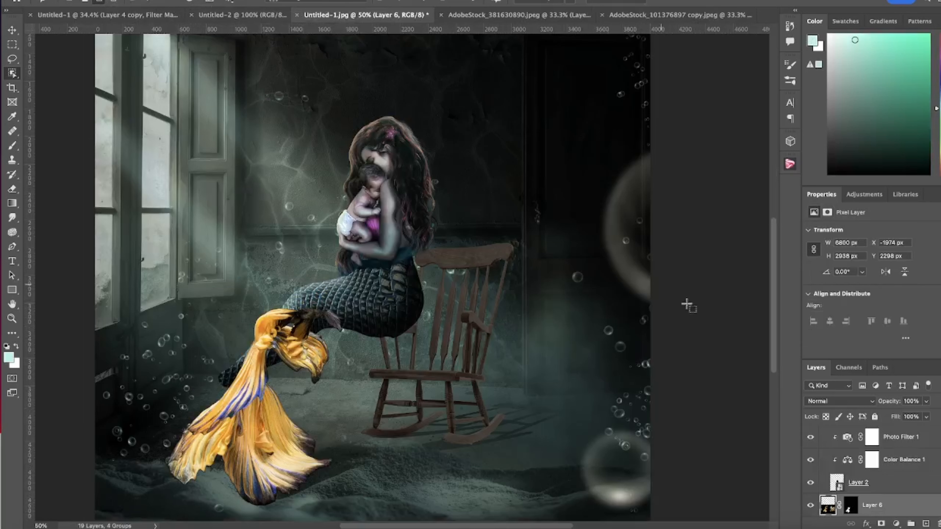
Put the yellow fin layer into a new group named fin.
{"action": "scroll", "coordinate": [880, 503], "scroll_direction": "up", "scroll_amount": 1}
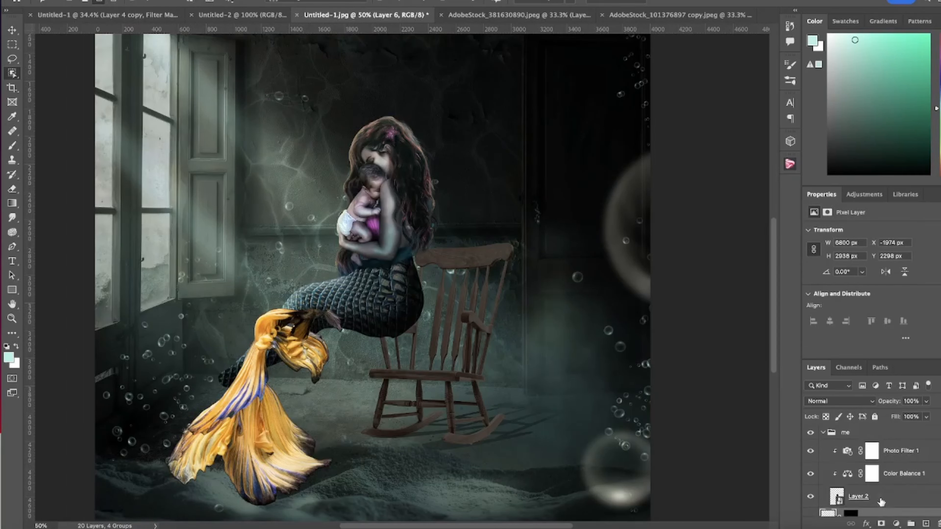
{"action": "scroll", "coordinate": [880, 502], "scroll_direction": "down", "scroll_amount": 3}
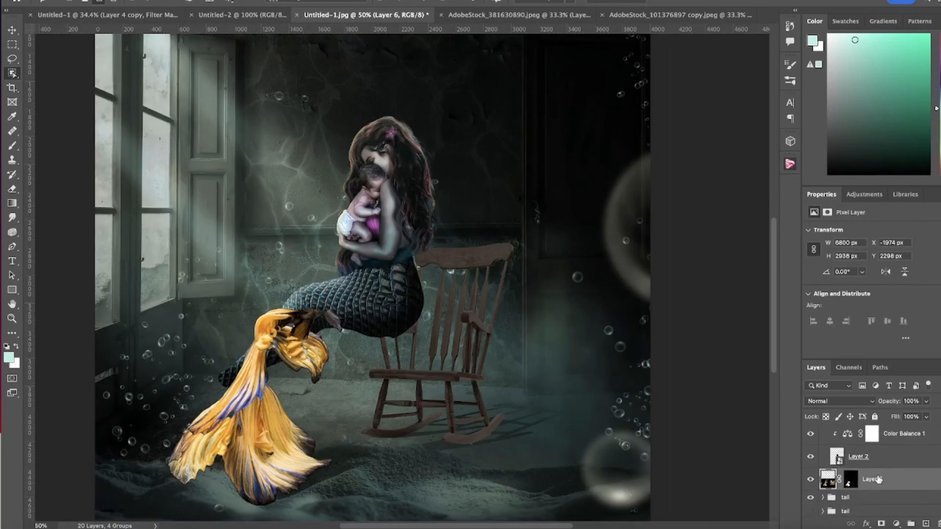
{"action": "left_click_drag", "start_coordinate": [880, 481], "coordinate": [911, 523]}
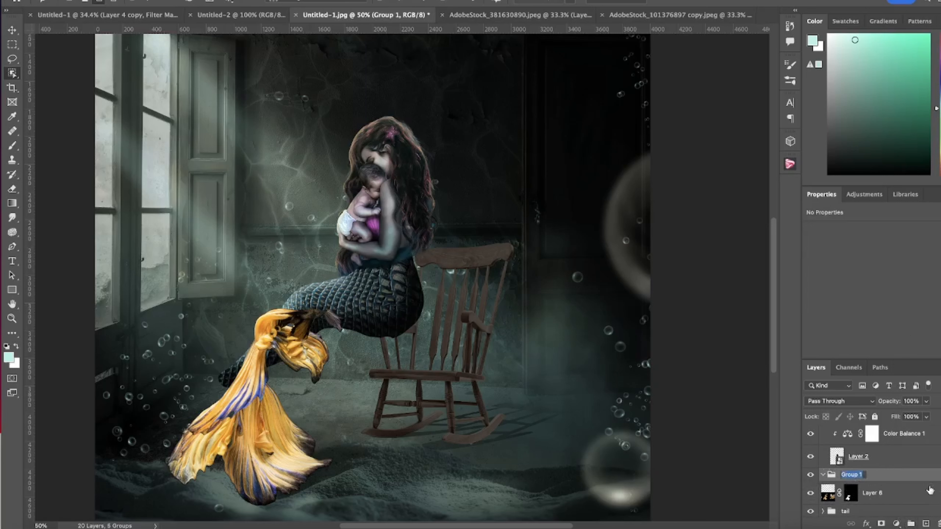
{"action": "double_click", "coordinate": [857, 478]}
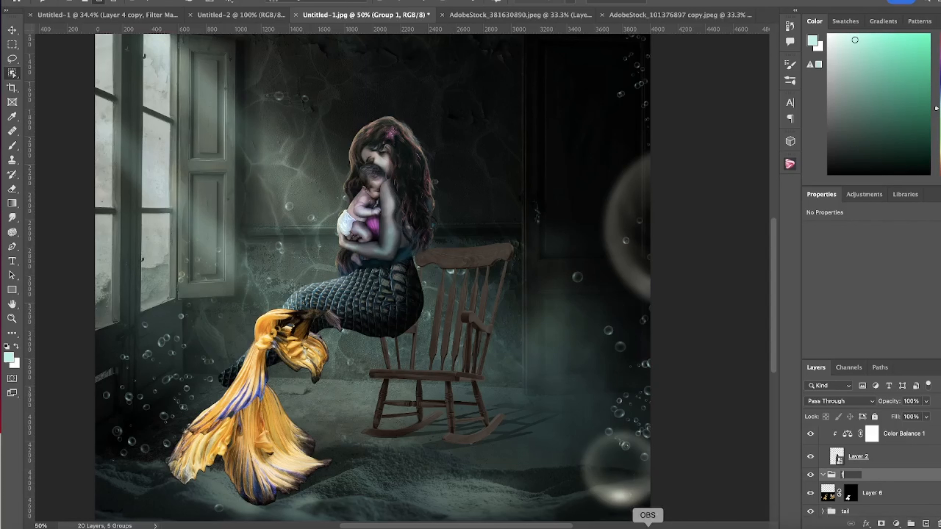
{"action": "type", "text": "fin"}
{"action": "key", "text": "Return"}
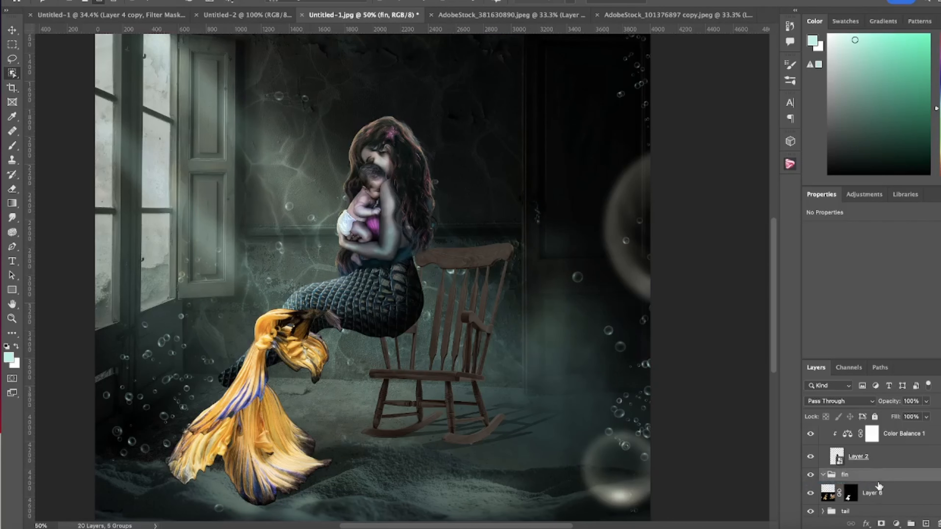
Free-transform the yellow fin layer, scaling it down, tilting it clockwise and moving it to the tip of the scaled tail.
{"action": "left_click", "coordinate": [867, 492]}
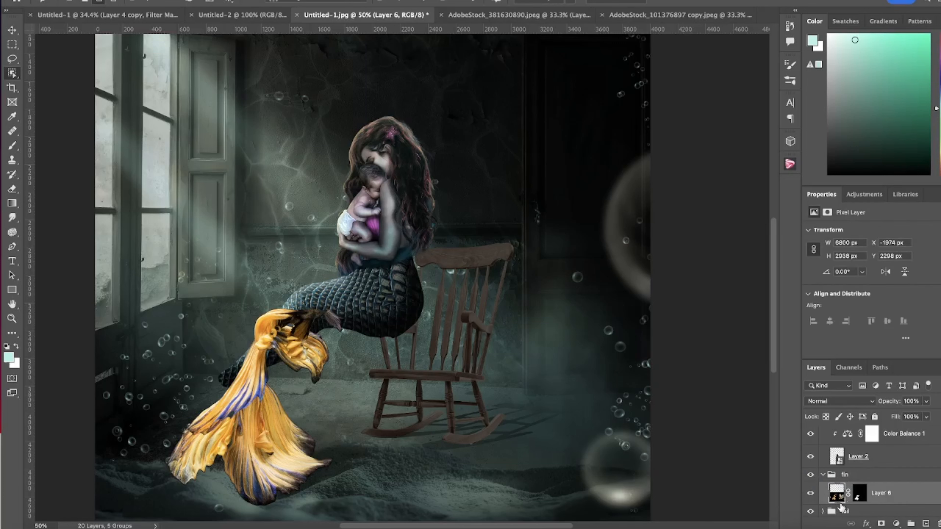
{"action": "key", "text": "ctrl+t"}
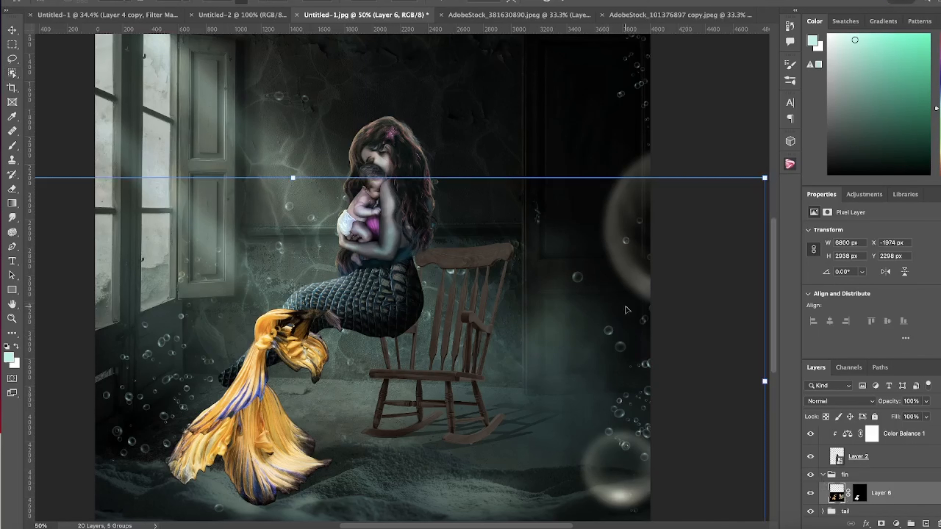
{"action": "left_click_drag", "start_coordinate": [744, 174], "coordinate": [541, 358]}
{"action": "scroll", "coordinate": [558, 395], "scroll_direction": "down", "scroll_amount": 1}
{"action": "scroll", "coordinate": [541, 359], "scroll_direction": "down", "scroll_amount": 3}
{"action": "left_click_drag", "start_coordinate": [475, 371], "coordinate": [401, 298]}
{"action": "left_click_drag", "start_coordinate": [480, 312], "coordinate": [554, 357]}
{"action": "left_click_drag", "start_coordinate": [259, 307], "coordinate": [228, 301]}
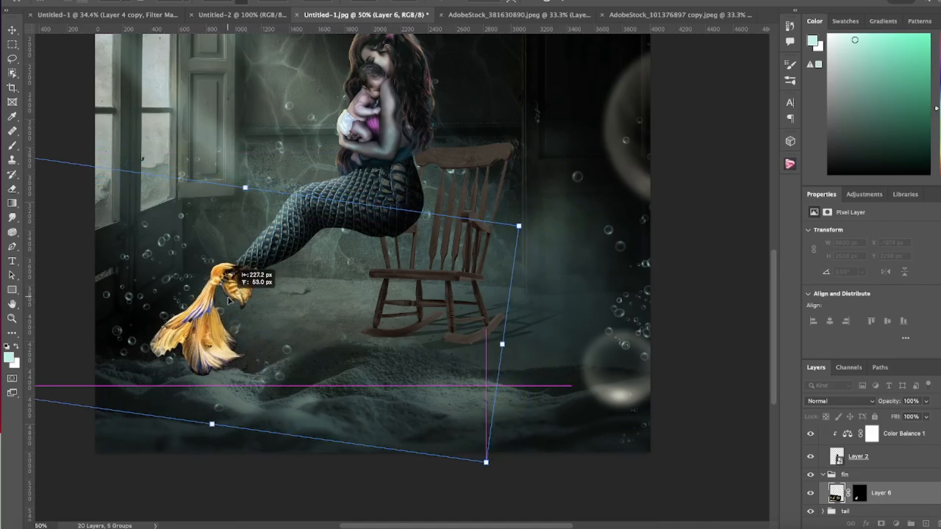
Rotate the fin further clockwise, enlarge it slightly over the tail tip, and apply the transform.
{"action": "left_click_drag", "start_coordinate": [571, 316], "coordinate": [543, 377]}
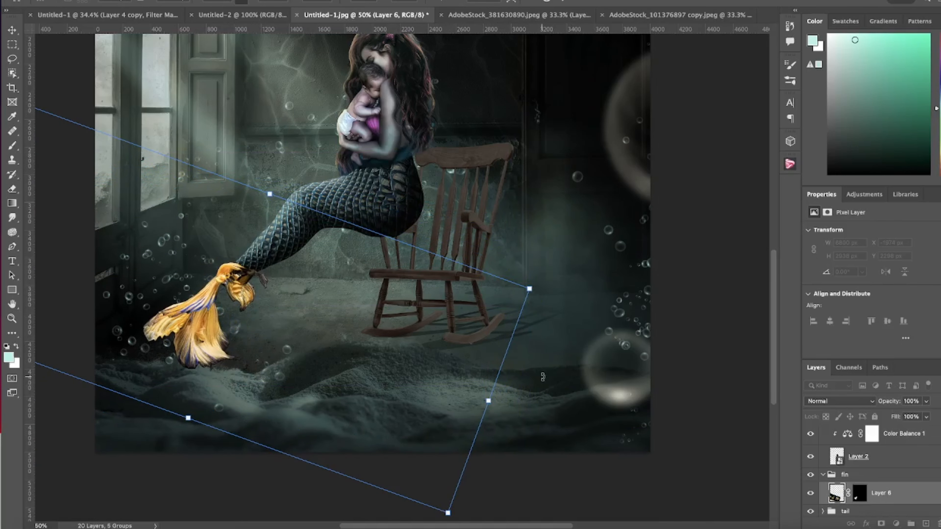
{"action": "mouse_move", "coordinate": [199, 293]}
{"action": "left_mouse_down"}
{"action": "mouse_move", "coordinate": [208, 289]}
{"action": "mouse_move", "coordinate": [207, 306]}
{"action": "mouse_move", "coordinate": [209, 289]}
{"action": "left_mouse_up"}
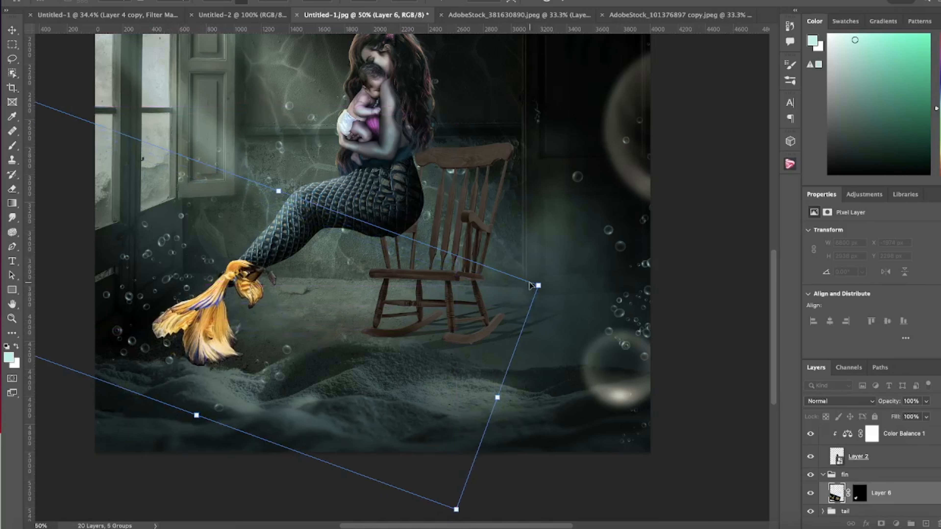
{"action": "left_click_drag", "start_coordinate": [536, 284], "coordinate": [625, 262]}
{"action": "left_click_drag", "start_coordinate": [260, 345], "coordinate": [221, 345]}
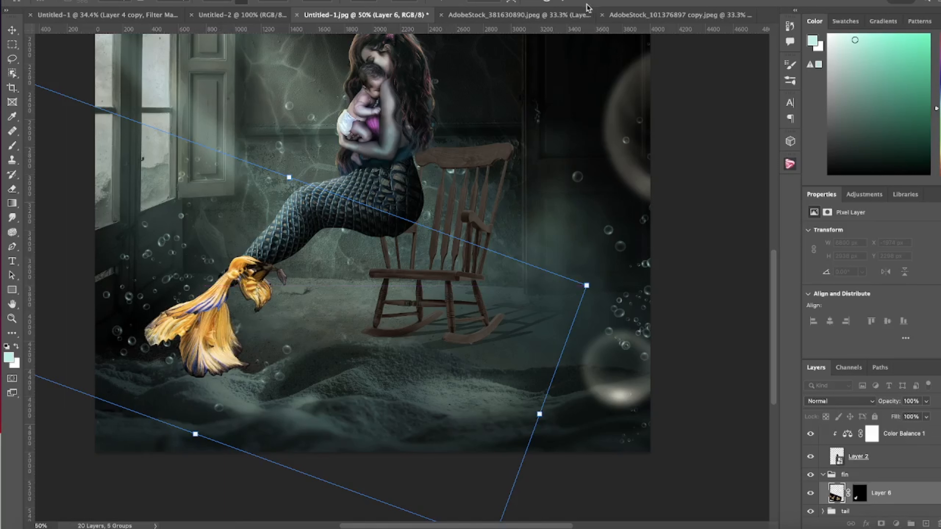
{"action": "key", "text": "Return"}
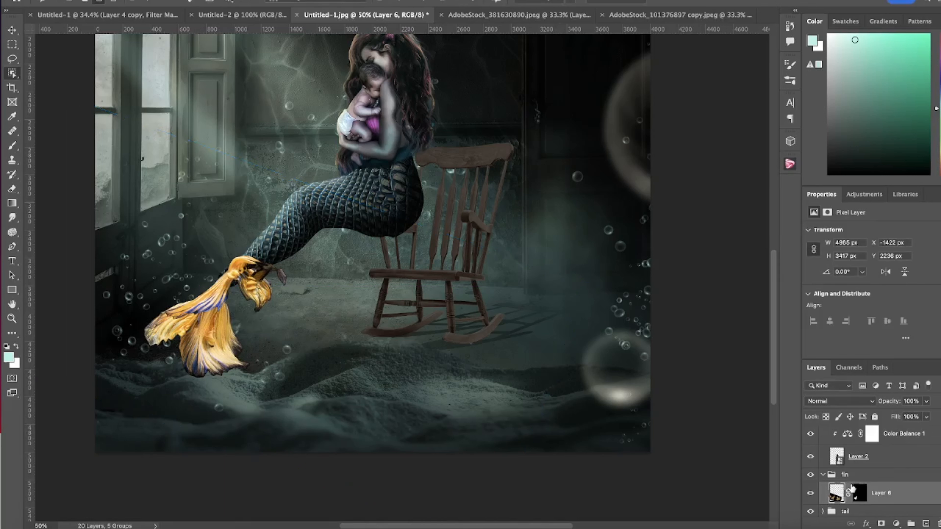
Convert the fin layer to a smart object and add a white layer mask to it.
{"action": "right_click", "coordinate": [890, 494]}
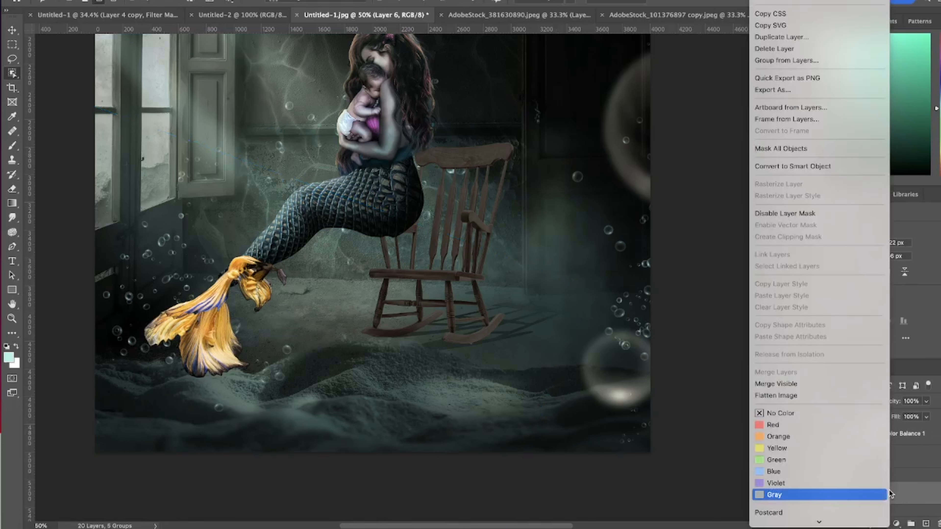
{"action": "left_click", "coordinate": [824, 165]}
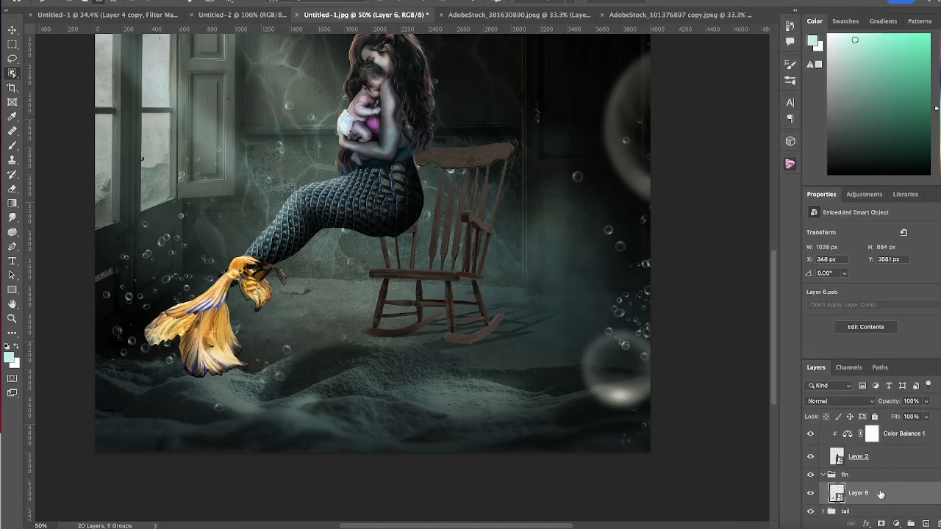
{"action": "left_click", "coordinate": [882, 523]}
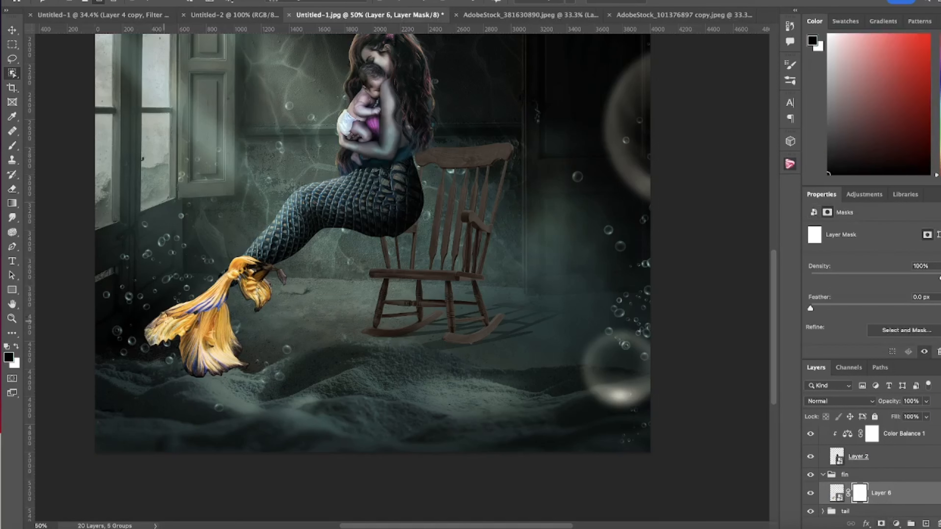
Adjust the brush settings, choose a Hard Round brush, and mask out the stray dark fin piece beside the tail tip in black.
{"action": "left_click", "coordinate": [12, 318]}
{"action": "left_click", "coordinate": [261, 264]}
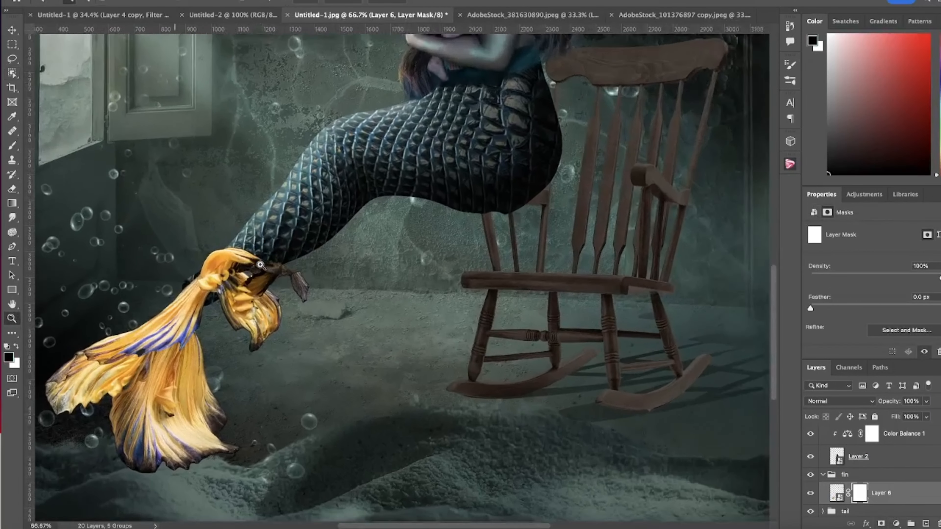
{"action": "left_click", "coordinate": [11, 146]}
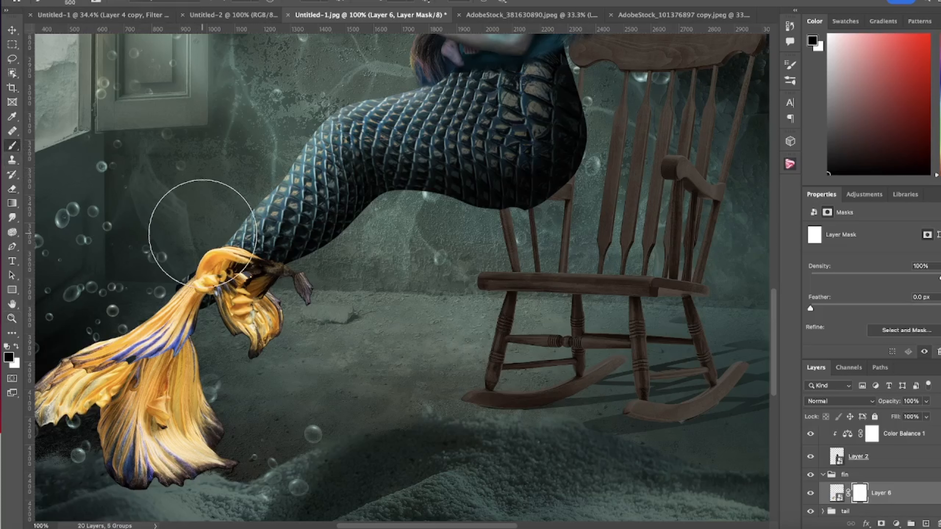
{"action": "left_click", "coordinate": [163, 3]}
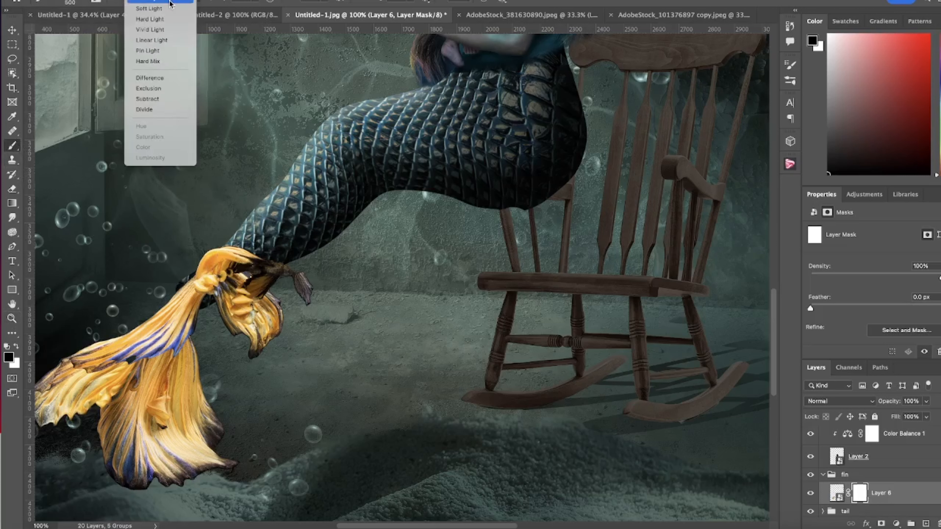
{"action": "left_click", "coordinate": [146, 0]}
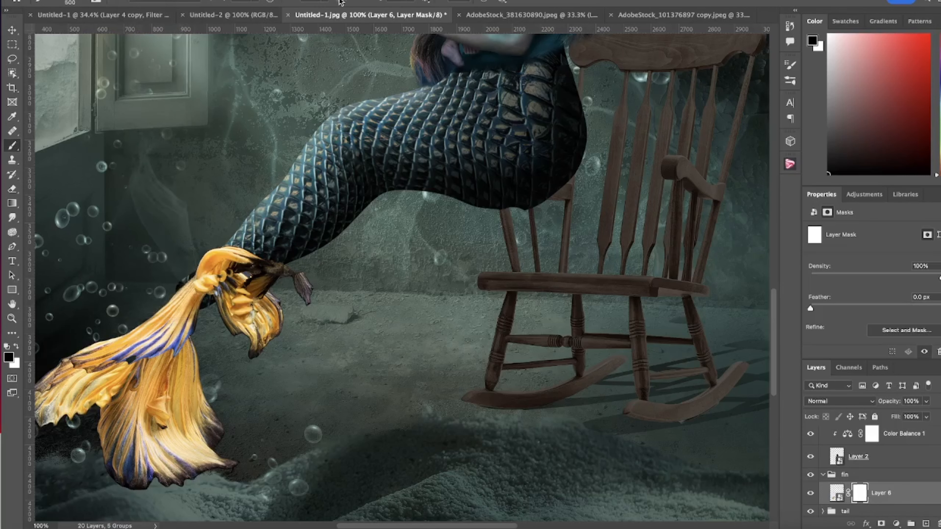
{"action": "left_click", "coordinate": [324, 3]}
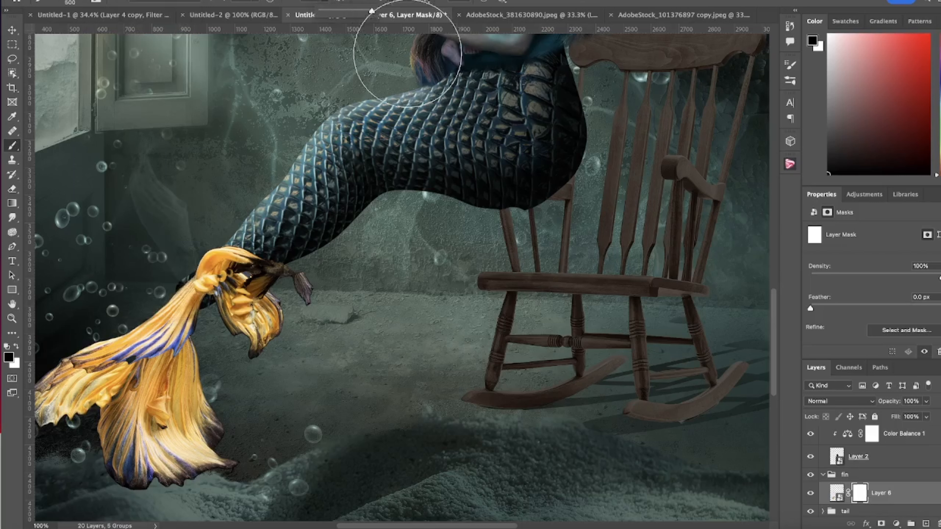
{"action": "left_click", "coordinate": [94, 2]}
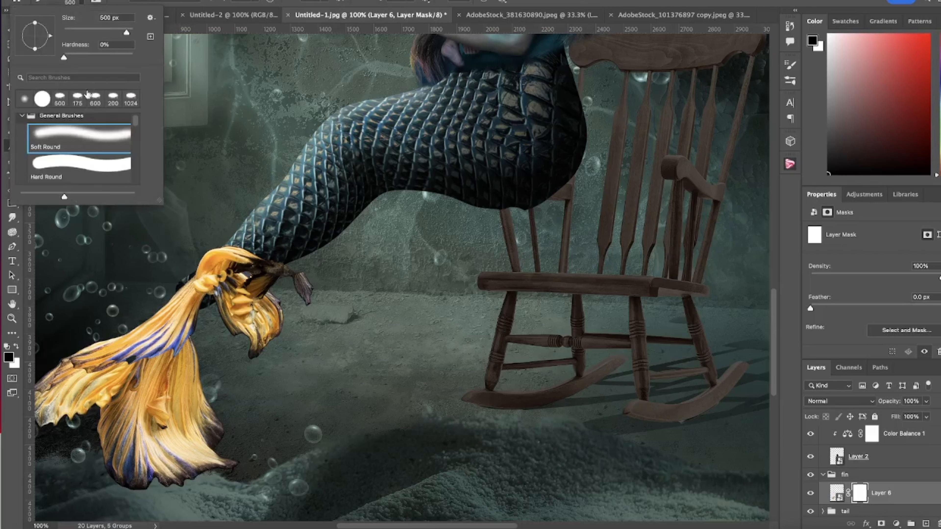
{"action": "left_click", "coordinate": [94, 165]}
{"action": "left_click", "coordinate": [348, 287]}
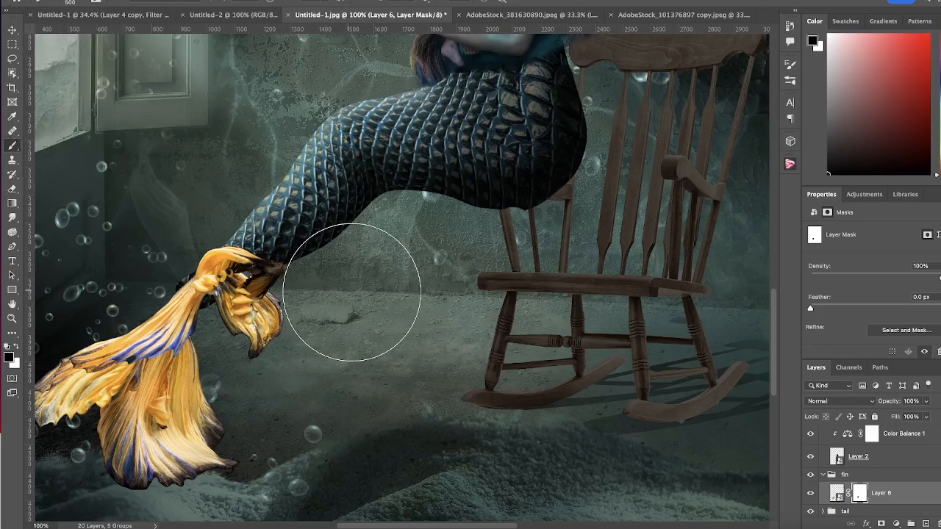
Reduce the brush to 100 px and mask out the knotted top and small side fin, leaving only the flowing tail fins.
{"action": "key", "text": "["}
{"action": "key", "text": "["}
{"action": "key", "text": "["}
{"action": "key", "text": "["}
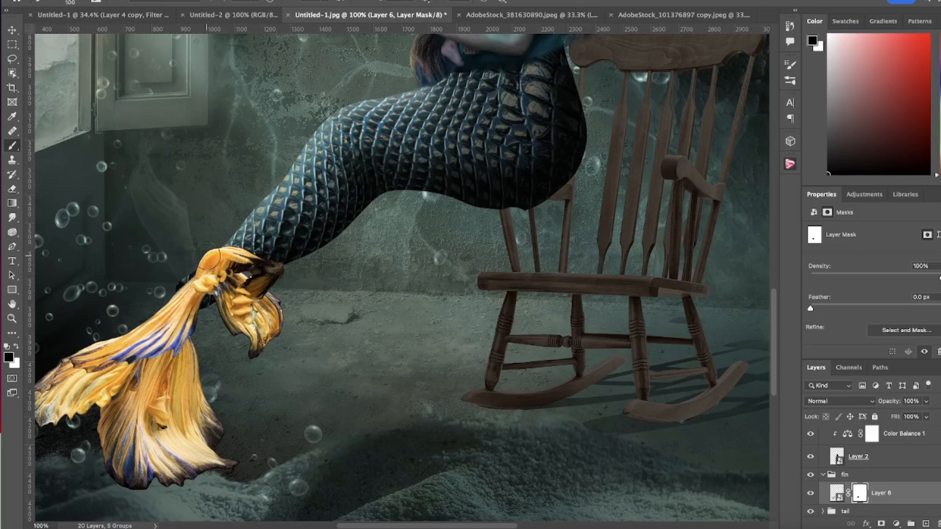
{"action": "mouse_move", "coordinate": [198, 260]}
{"action": "left_mouse_down"}
{"action": "mouse_move", "coordinate": [217, 253]}
{"action": "mouse_move", "coordinate": [248, 262]}
{"action": "mouse_move", "coordinate": [270, 293]}
{"action": "mouse_move", "coordinate": [272, 272]}
{"action": "mouse_move", "coordinate": [257, 282]}
{"action": "mouse_move", "coordinate": [225, 260]}
{"action": "mouse_move", "coordinate": [197, 264]}
{"action": "mouse_move", "coordinate": [216, 261]}
{"action": "mouse_move", "coordinate": [261, 308]}
{"action": "mouse_move", "coordinate": [233, 294]}
{"action": "mouse_move", "coordinate": [223, 308]}
{"action": "mouse_move", "coordinate": [228, 280]}
{"action": "mouse_move", "coordinate": [214, 286]}
{"action": "mouse_move", "coordinate": [200, 272]}
{"action": "mouse_move", "coordinate": [270, 321]}
{"action": "mouse_move", "coordinate": [264, 345]}
{"action": "mouse_move", "coordinate": [246, 313]}
{"action": "left_mouse_up"}
Rotate the fin layer about 8.79° clockwise, reposition it against the tip of the scaled tail, and apply the transform.
{"action": "scroll", "coordinate": [341, 285], "scroll_direction": "down", "scroll_amount": 3}
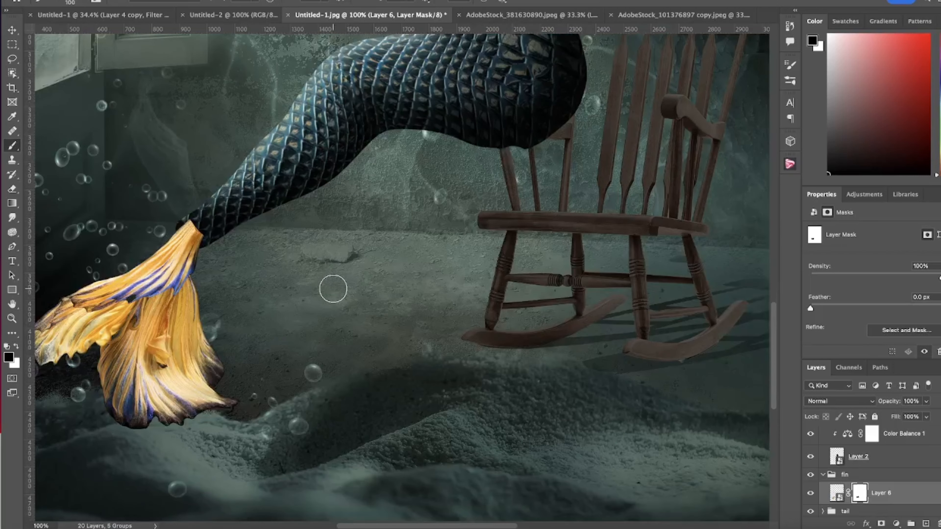
{"action": "scroll", "coordinate": [334, 288], "scroll_direction": "left", "scroll_amount": 5}
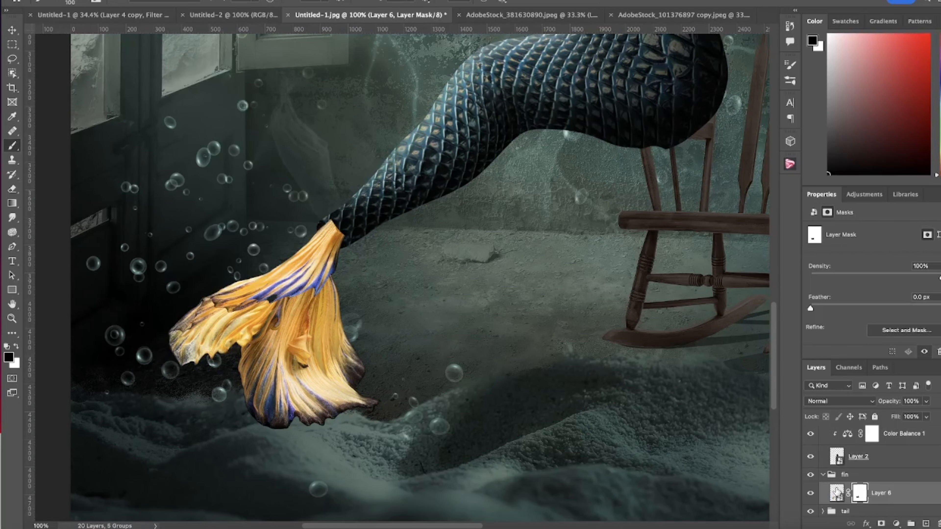
{"action": "left_click", "coordinate": [836, 491]}
{"action": "key", "text": "ctrl+t"}
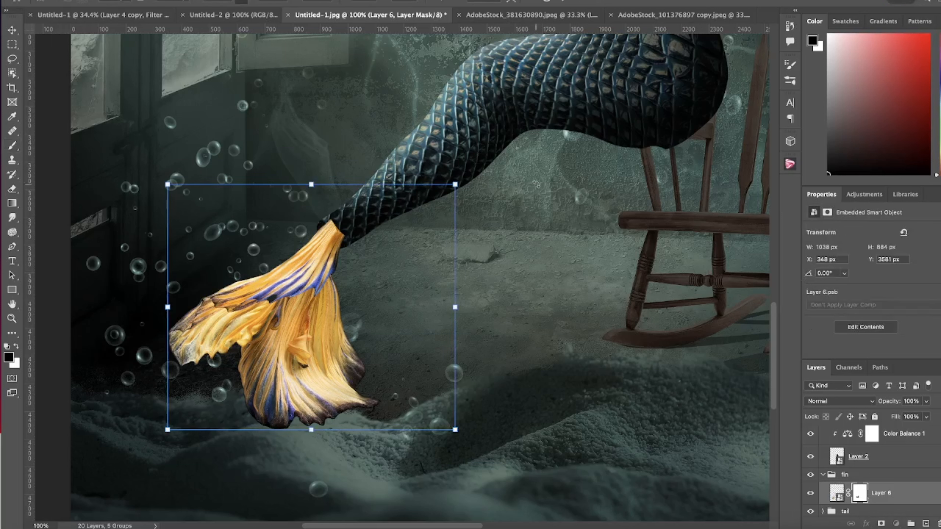
{"action": "mouse_move", "coordinate": [364, 257]}
{"action": "left_mouse_down"}
{"action": "mouse_move", "coordinate": [350, 283]}
{"action": "mouse_move", "coordinate": [362, 260]}
{"action": "left_mouse_up"}
{"action": "left_click_drag", "start_coordinate": [490, 239], "coordinate": [498, 267]}
{"action": "left_click_drag", "start_coordinate": [334, 274], "coordinate": [325, 261]}
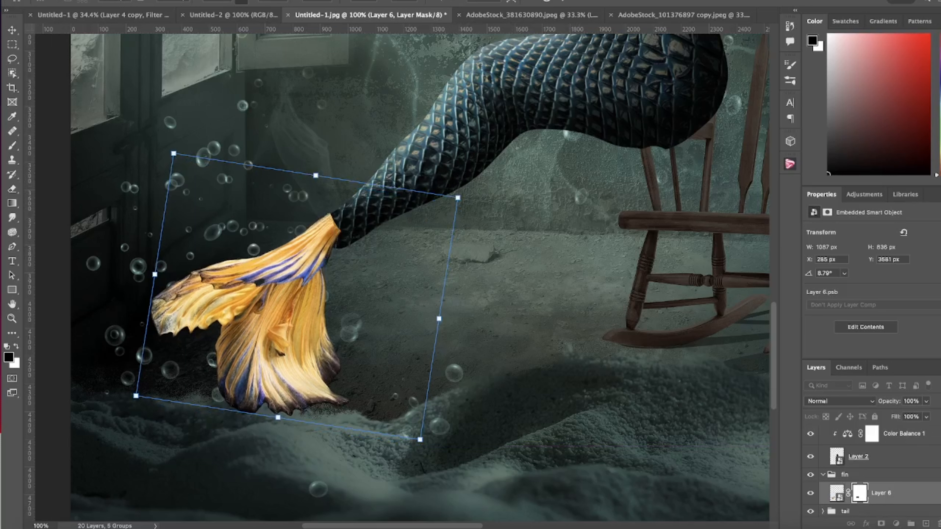
{"action": "left_click", "coordinate": [567, 2]}
{"action": "key", "text": "b"}
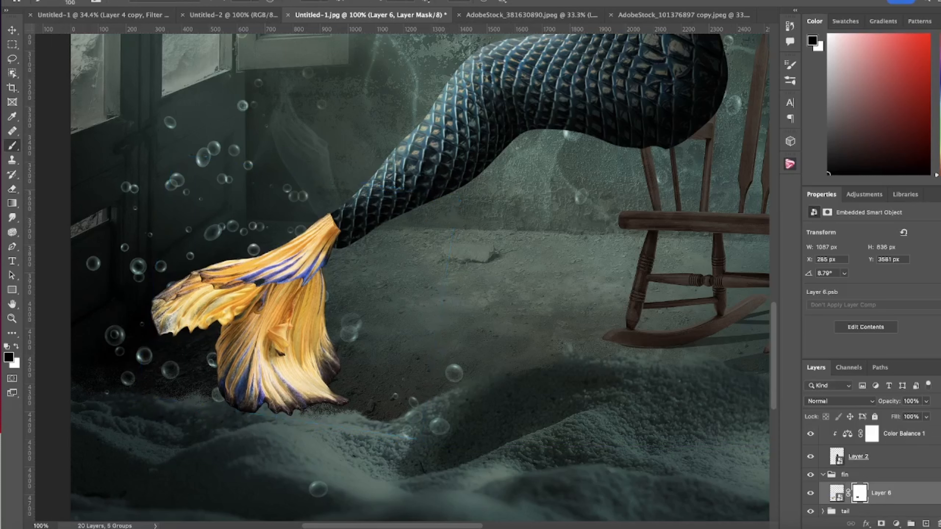
{"action": "left_click", "coordinate": [255, 0]}
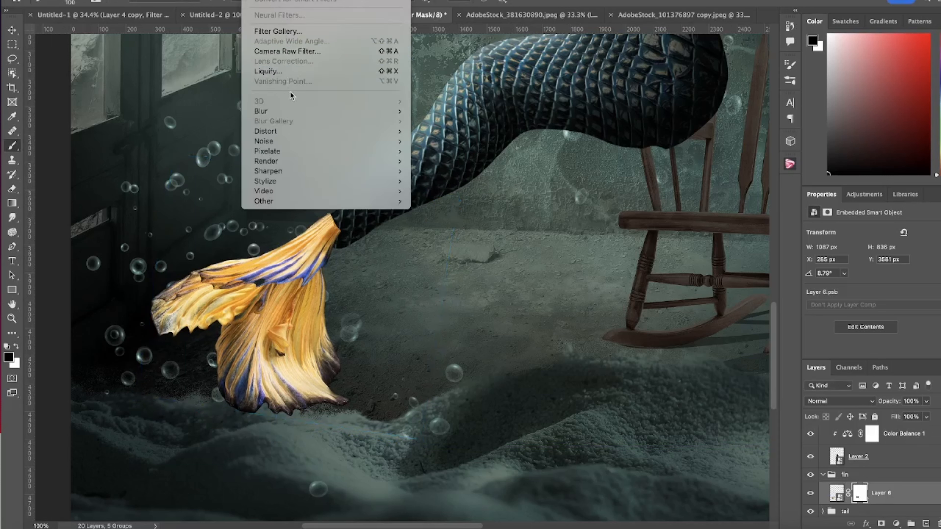
{"action": "left_click", "coordinate": [291, 71]}
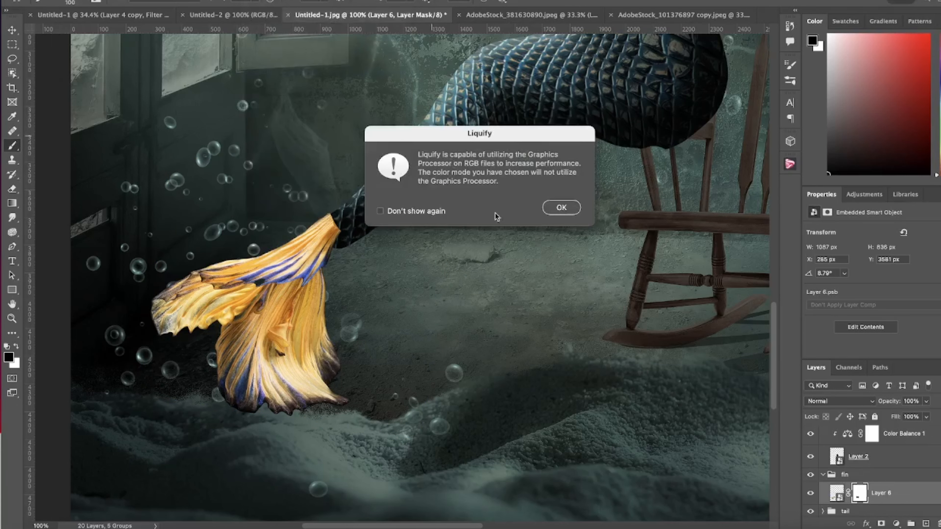
{"action": "left_click", "coordinate": [570, 209]}
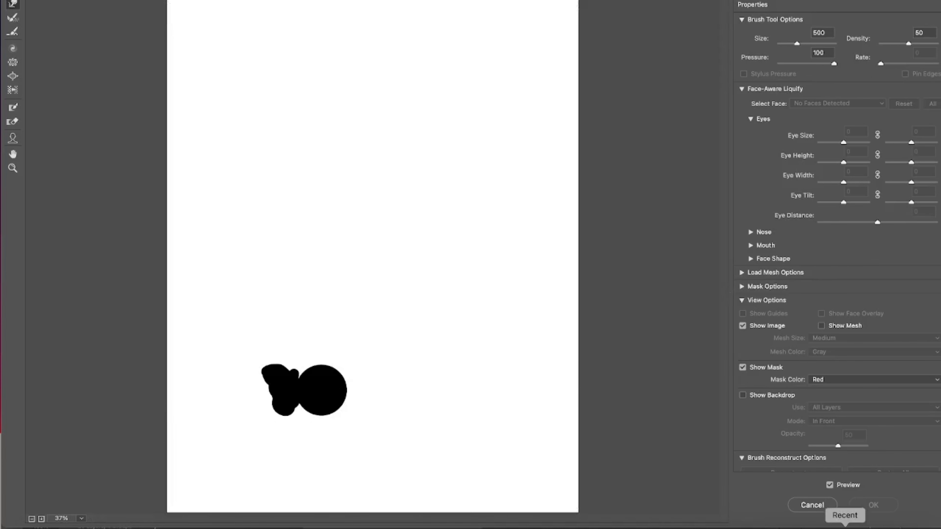
{"action": "left_click", "coordinate": [811, 504]}
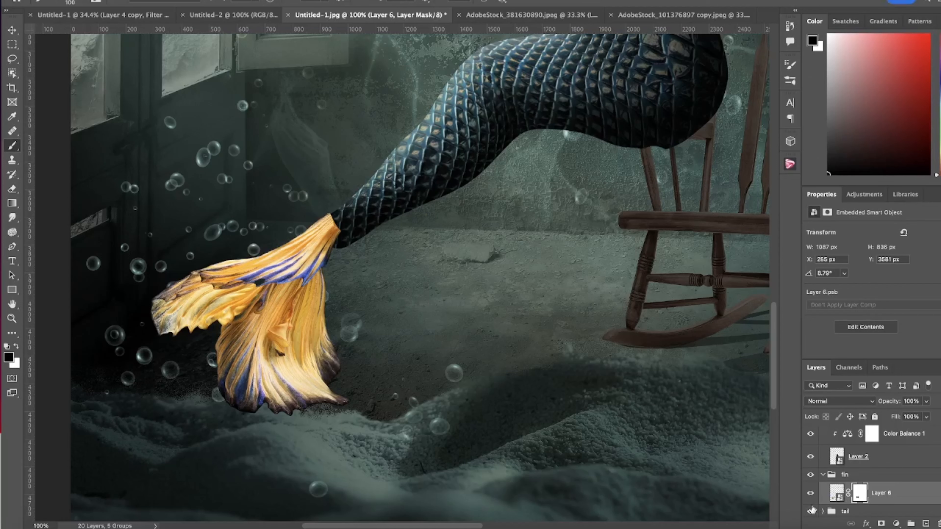
Liquify the fin layer's image with a size 500 brush, pushing the fin's base outward to widen it where it meets the tail.
{"action": "left_click", "coordinate": [837, 492]}
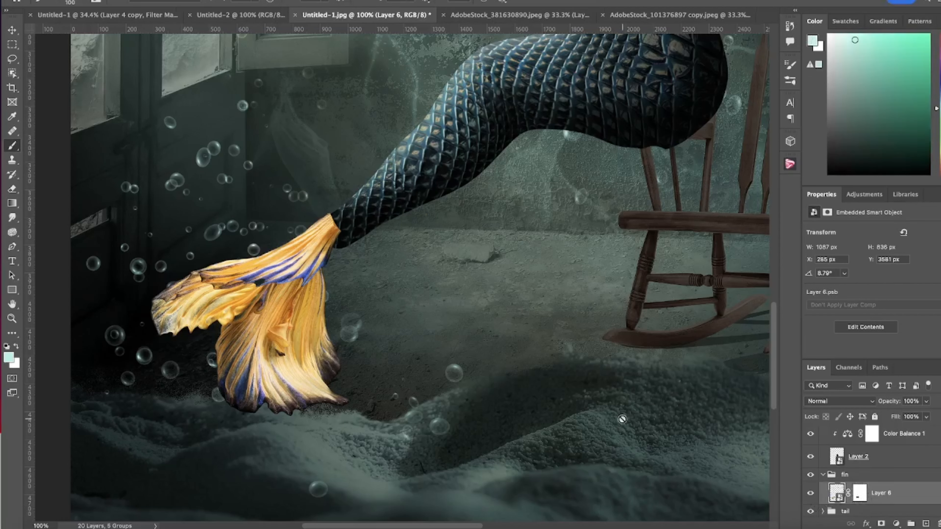
{"action": "left_click", "coordinate": [260, 1]}
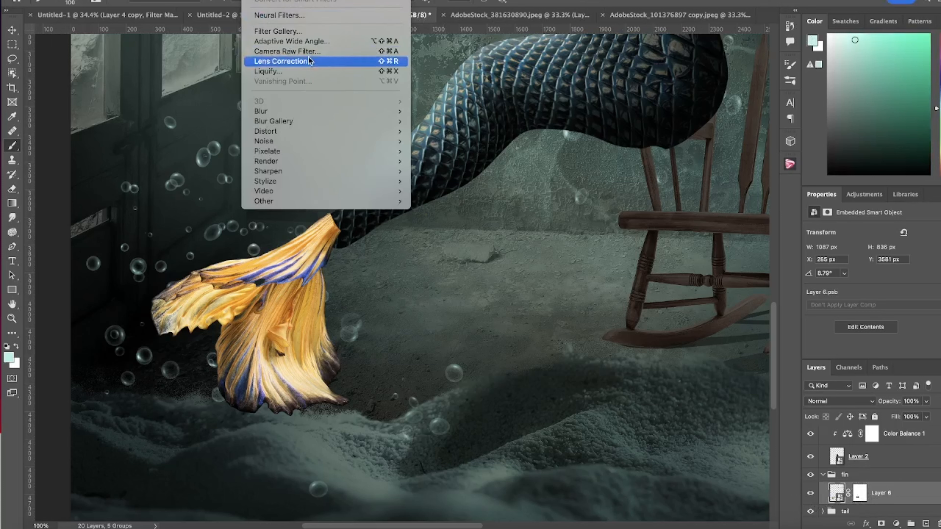
{"action": "left_click", "coordinate": [408, 271]}
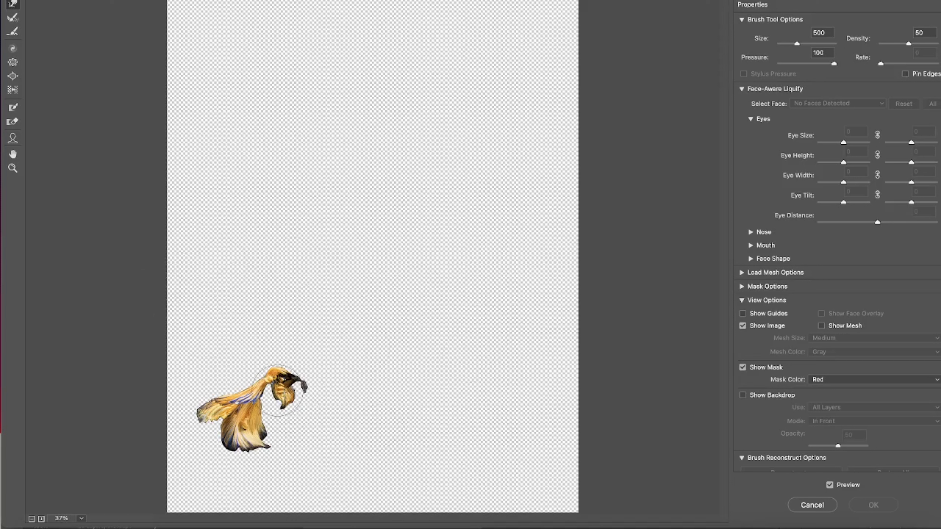
{"action": "left_click_drag", "start_coordinate": [278, 391], "coordinate": [284, 393]}
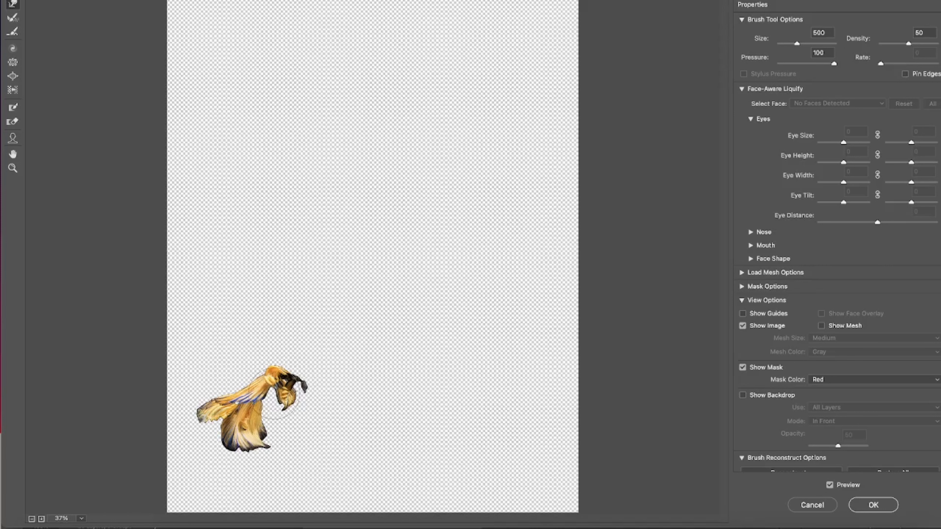
{"action": "left_click", "coordinate": [868, 508]}
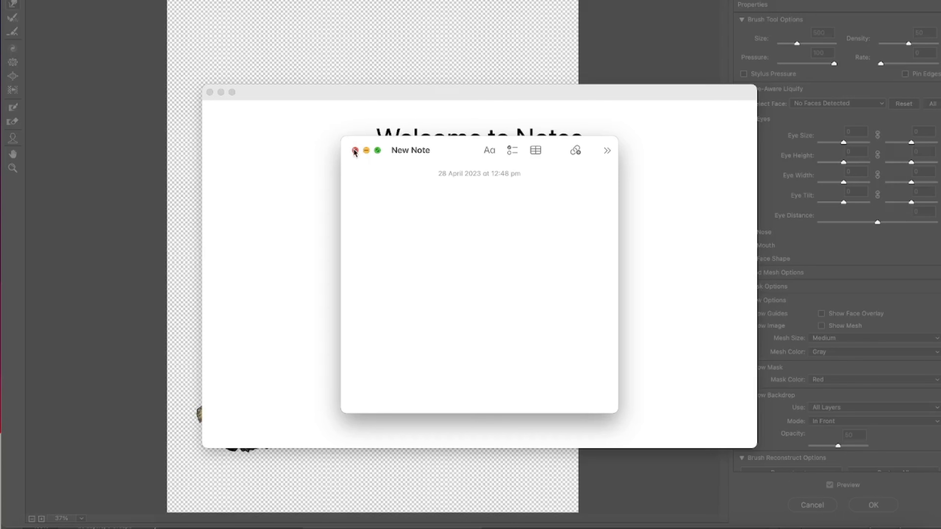
{"action": "left_click", "coordinate": [355, 150]}
{"action": "left_click", "coordinate": [210, 91]}
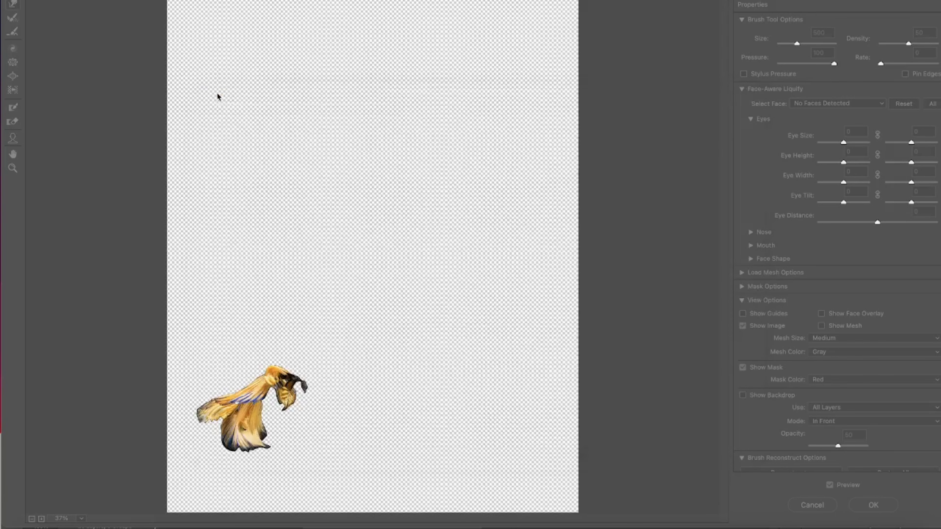
{"action": "left_click", "coordinate": [618, 373]}
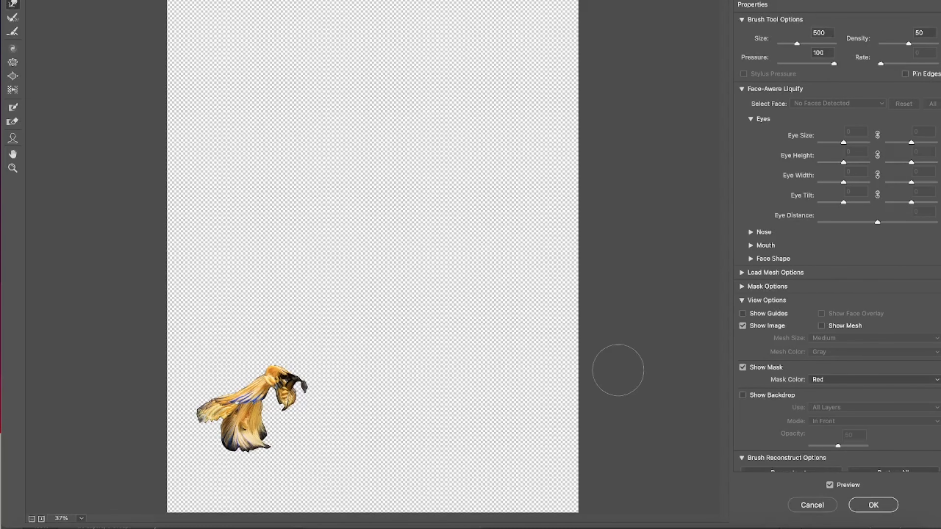
{"action": "left_click", "coordinate": [872, 505]}
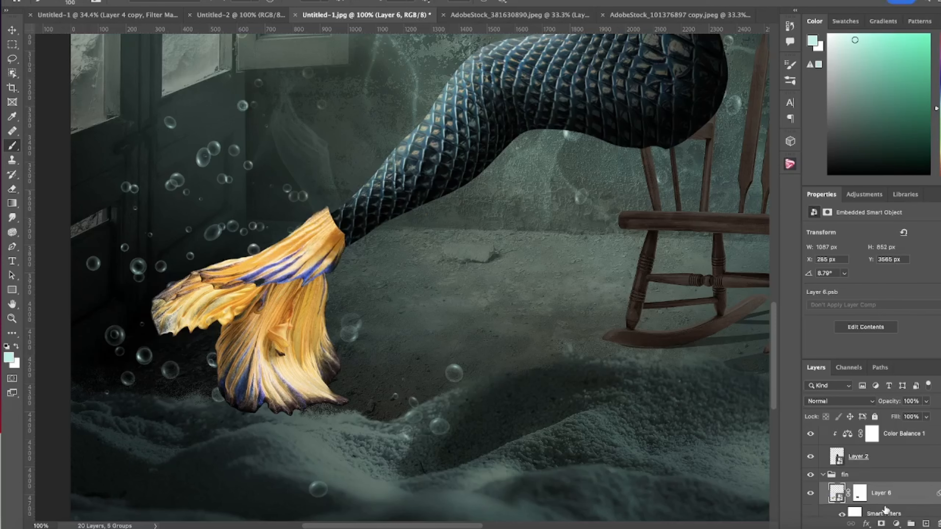
Move the liquified fin slightly down so its base lines up with the tail tip, and apply the transform.
{"action": "key", "text": "super+t"}
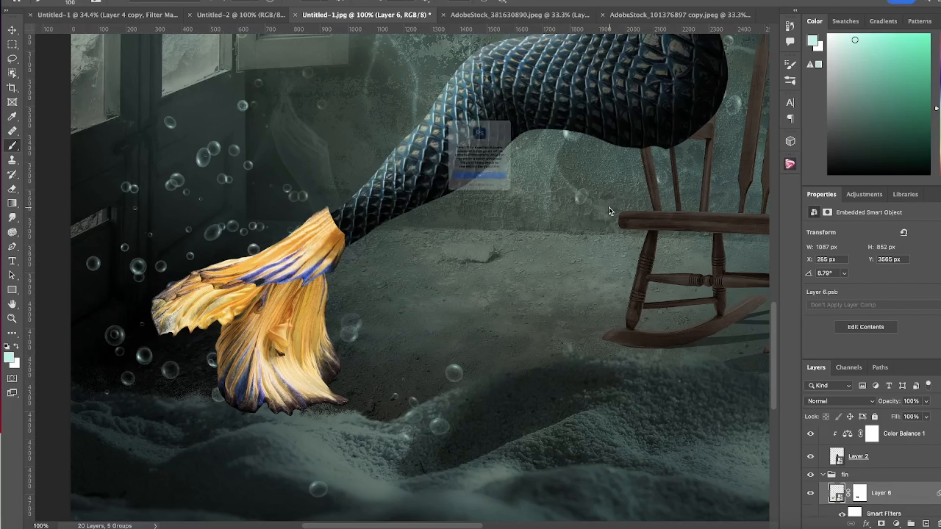
{"action": "left_click", "coordinate": [500, 205]}
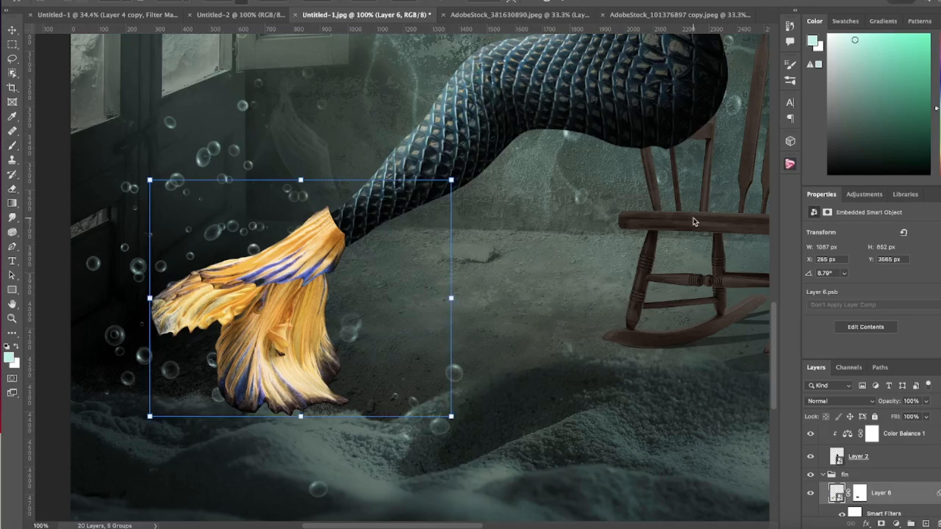
{"action": "mouse_move", "coordinate": [405, 287]}
{"action": "left_mouse_down"}
{"action": "mouse_move", "coordinate": [383, 333]}
{"action": "mouse_move", "coordinate": [406, 297]}
{"action": "left_mouse_up"}
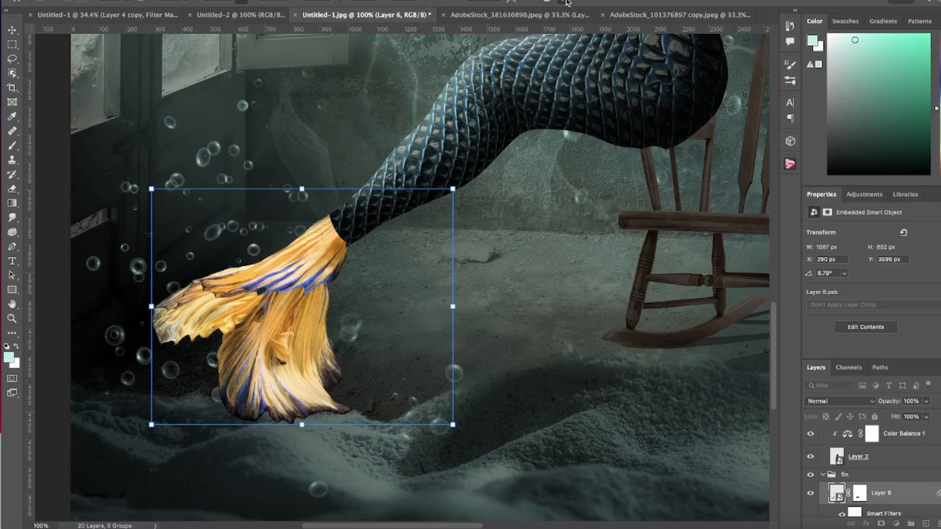
{"action": "left_click", "coordinate": [566, 2]}
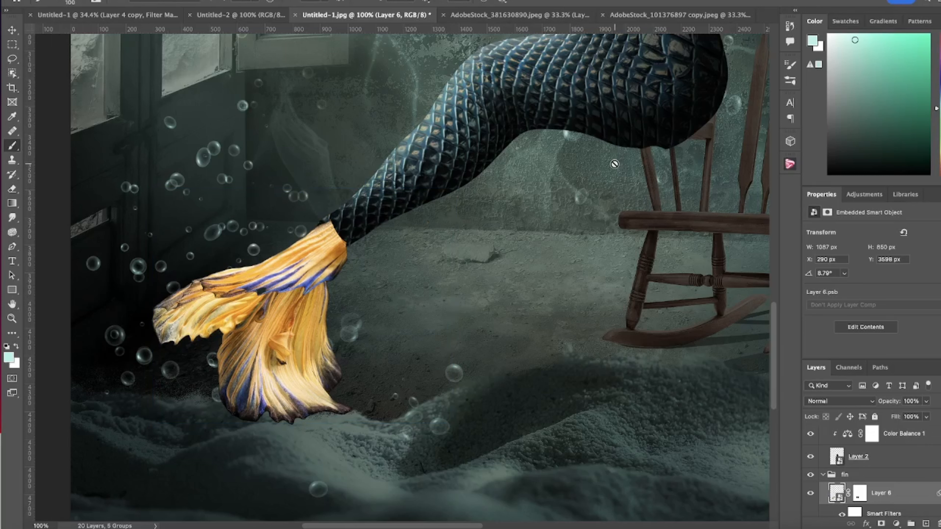
Rotate the fin slightly counterclockwise to an angle of 4.65° at the tail tip and apply the transform.
{"action": "key", "text": "super+t"}
{"action": "left_click", "coordinate": [529, 204]}
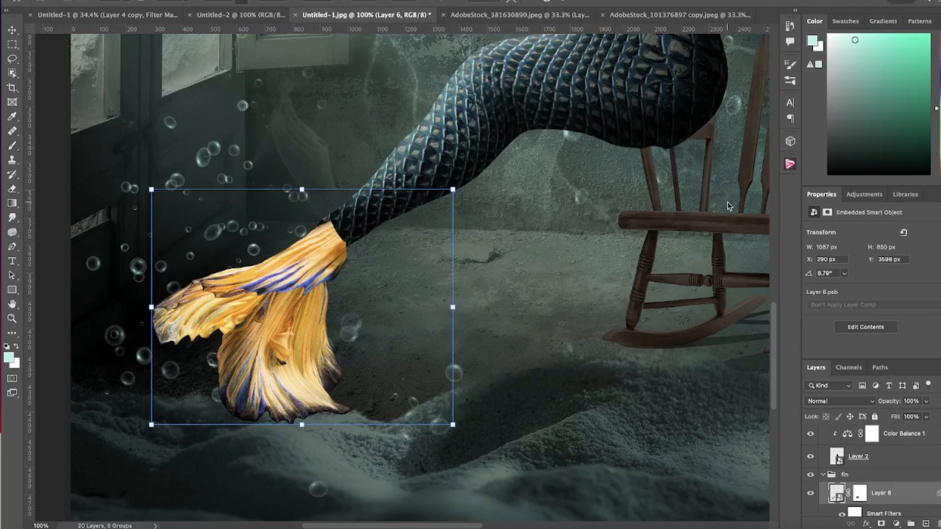
{"action": "left_click_drag", "start_coordinate": [464, 234], "coordinate": [428, 228]}
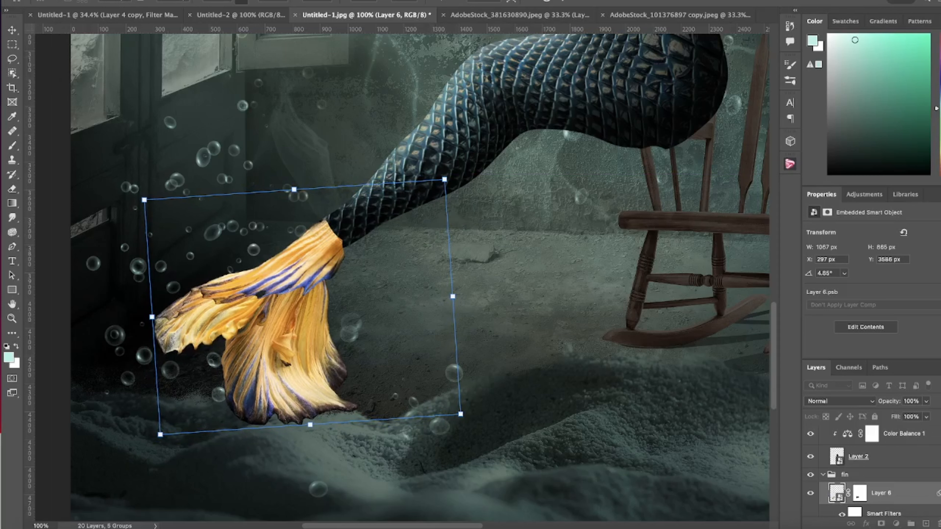
{"action": "key", "text": "Return"}
{"action": "key", "text": "b"}
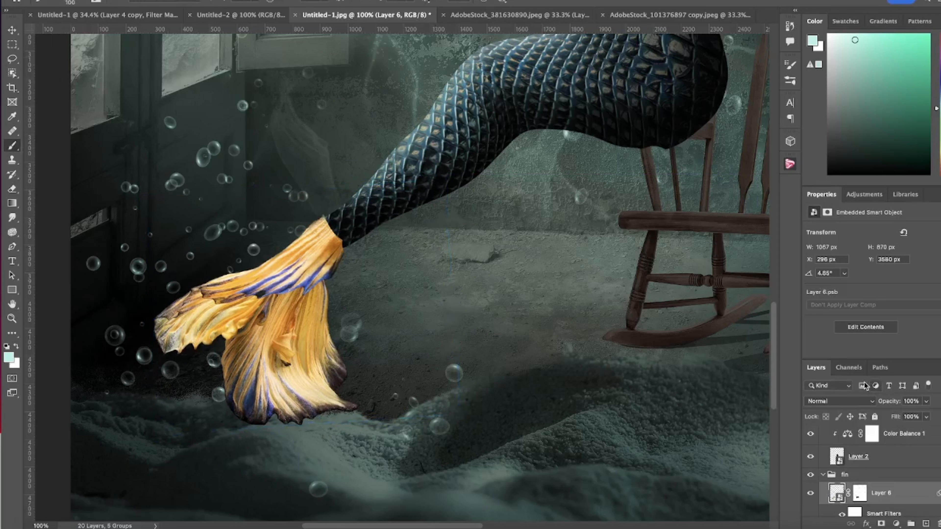
Target the fin's layer mask with default colors, choose a 100 px Soft Round brush with 0% hardness, and adjust its stroke strength.
{"action": "left_click", "coordinate": [860, 492]}
{"action": "key", "text": "d"}
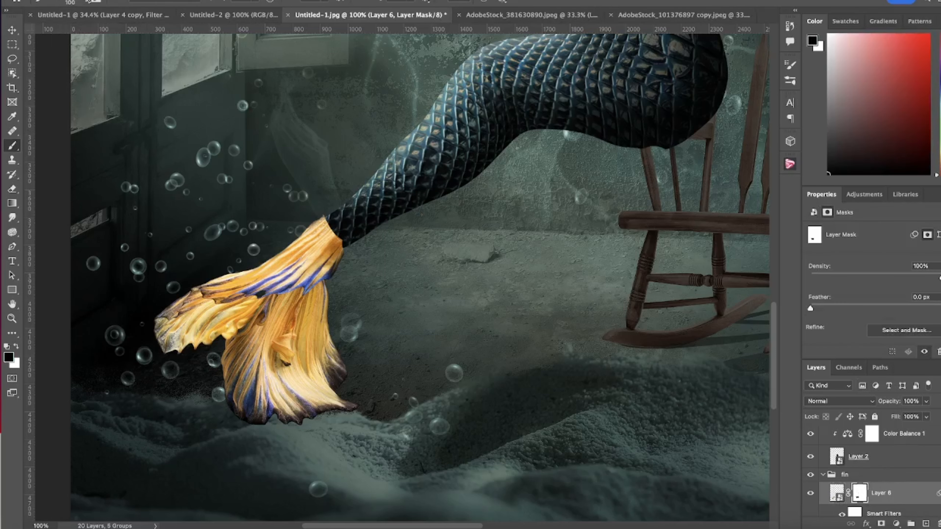
{"action": "left_click", "coordinate": [89, 2]}
{"action": "left_click", "coordinate": [107, 132]}
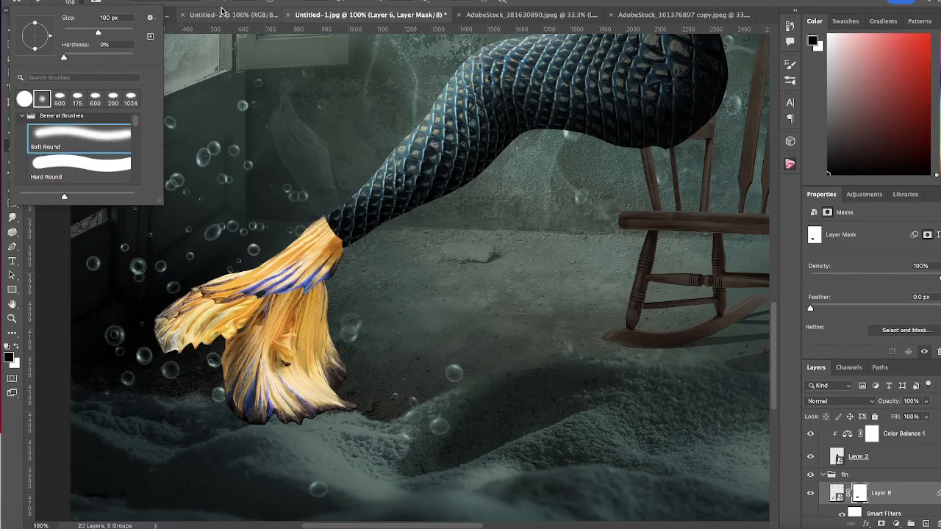
{"action": "left_click", "coordinate": [256, 2]}
{"action": "left_click", "coordinate": [226, 11]}
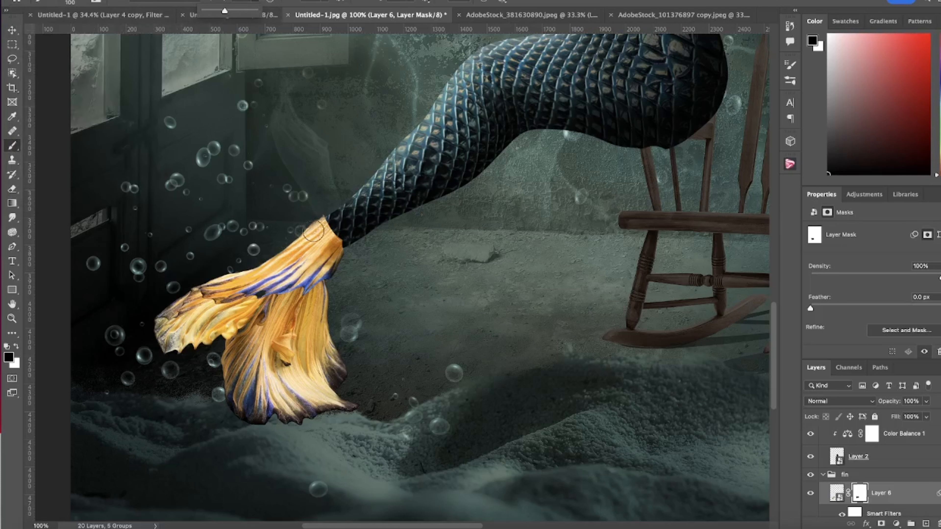
Paint black on the fin's mask along its upper edge to blend the base softly into the scaled tail tip.
{"action": "left_click", "coordinate": [325, 225]}
{"action": "left_click", "coordinate": [322, 222]}
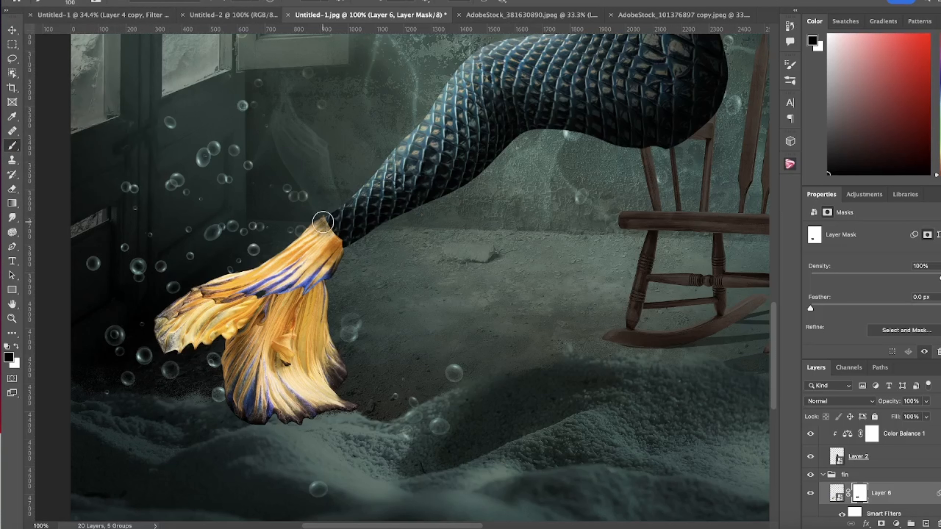
{"action": "left_click", "coordinate": [329, 227]}
{"action": "left_click", "coordinate": [326, 230]}
{"action": "left_click", "coordinate": [326, 230]}
{"action": "left_click", "coordinate": [331, 232]}
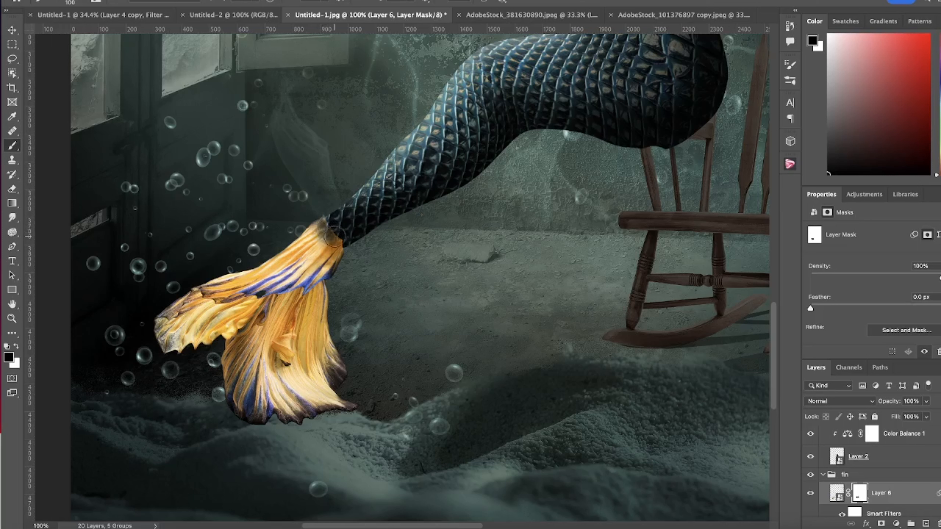
{"action": "left_click", "coordinate": [337, 235]}
{"action": "left_click", "coordinate": [345, 233]}
{"action": "mouse_move", "coordinate": [344, 233]}
{"action": "left_mouse_down"}
{"action": "mouse_move", "coordinate": [310, 237]}
{"action": "mouse_move", "coordinate": [315, 247]}
{"action": "mouse_move", "coordinate": [327, 238]}
{"action": "mouse_move", "coordinate": [324, 250]}
{"action": "mouse_move", "coordinate": [339, 240]}
{"action": "mouse_move", "coordinate": [317, 253]}
{"action": "mouse_move", "coordinate": [322, 247]}
{"action": "mouse_move", "coordinate": [306, 241]}
{"action": "mouse_move", "coordinate": [318, 232]}
{"action": "mouse_move", "coordinate": [321, 250]}
{"action": "mouse_move", "coordinate": [338, 243]}
{"action": "mouse_move", "coordinate": [336, 252]}
{"action": "mouse_move", "coordinate": [324, 246]}
{"action": "mouse_move", "coordinate": [312, 225]}
{"action": "mouse_move", "coordinate": [276, 220]}
{"action": "mouse_move", "coordinate": [324, 232]}
{"action": "left_mouse_up"}
{"action": "key", "text": "x"}
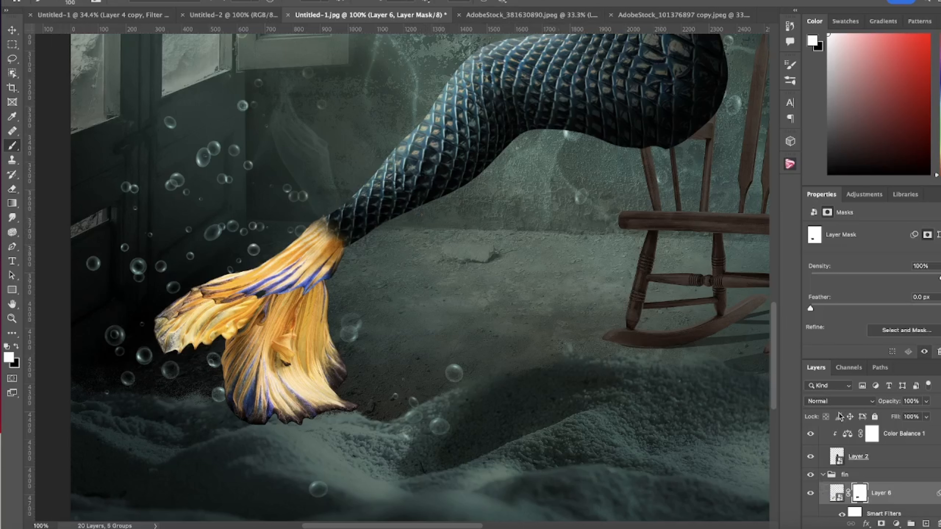
Add a Hue/Saturation adjustment clipped to the fin layer with hue +133, saturation -55 and lightness -61.
{"action": "left_click", "coordinate": [836, 493]}
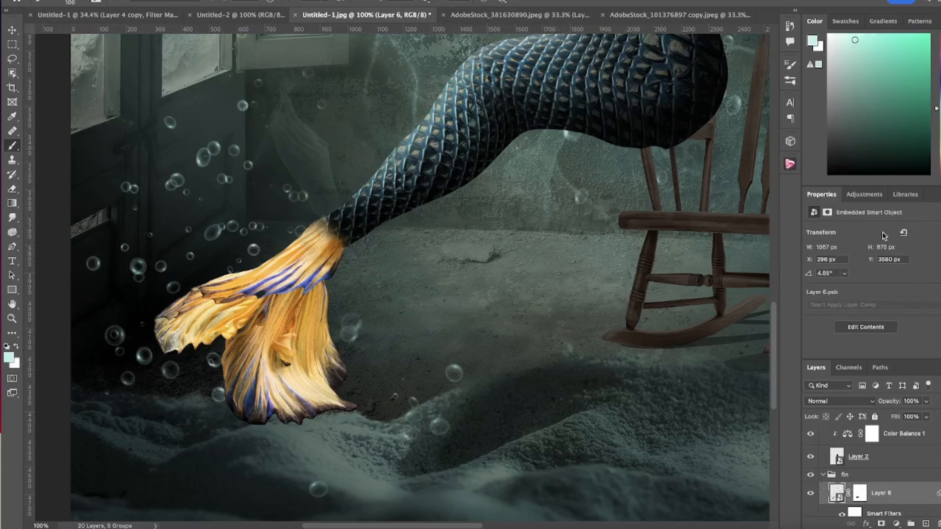
{"action": "left_click", "coordinate": [864, 195]}
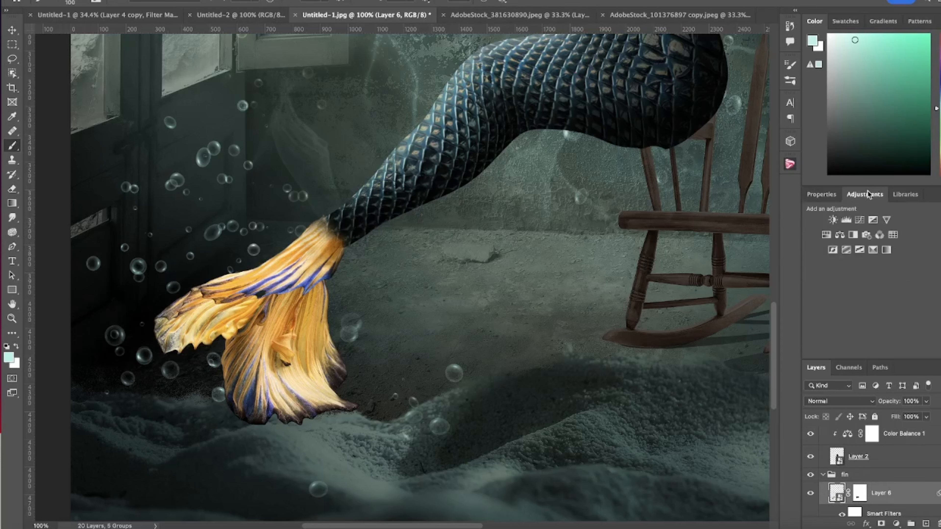
{"action": "left_click", "coordinate": [826, 235]}
{"action": "left_click", "coordinate": [875, 351]}
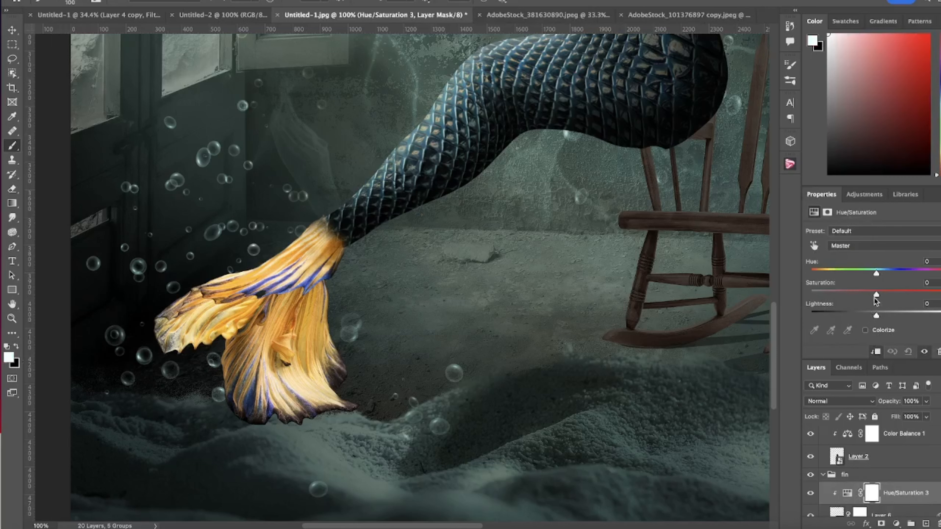
{"action": "left_click_drag", "start_coordinate": [874, 298], "coordinate": [839, 319]}
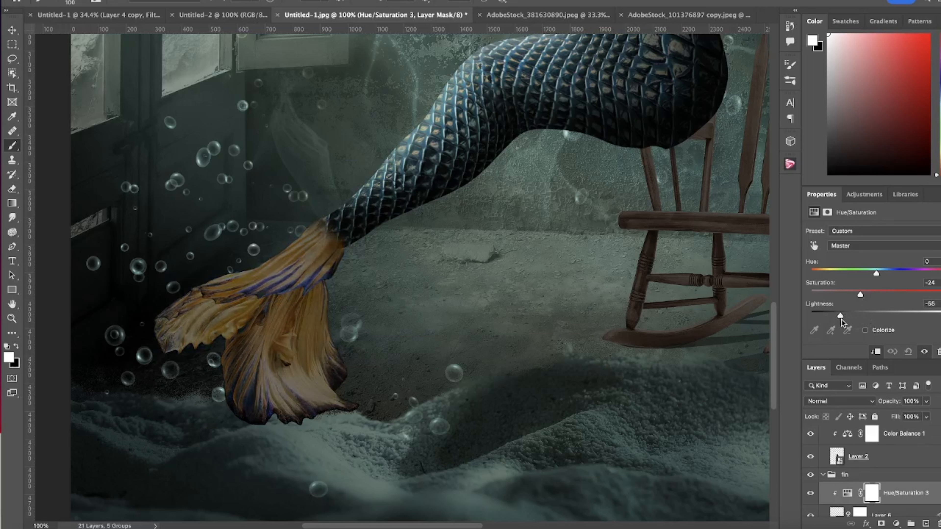
{"action": "left_click_drag", "start_coordinate": [876, 273], "coordinate": [920, 271]}
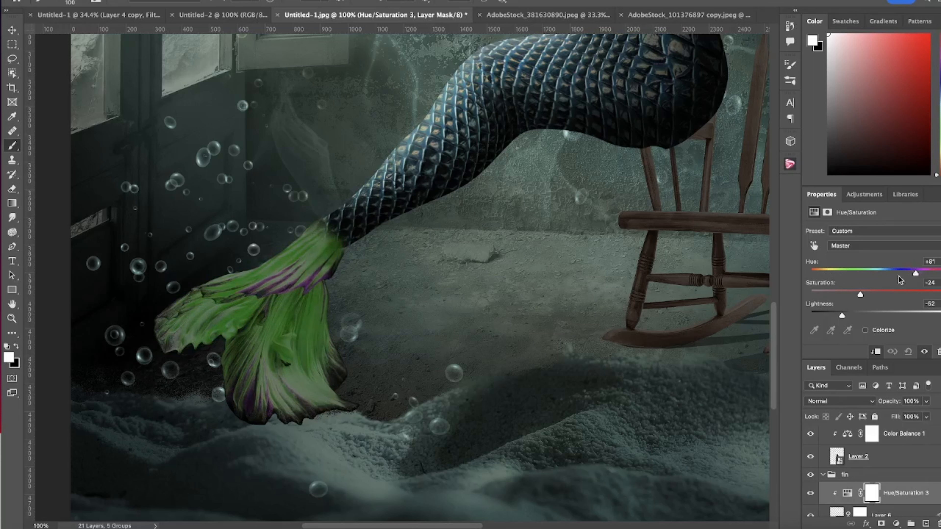
{"action": "left_click_drag", "start_coordinate": [863, 298], "coordinate": [851, 298]}
{"action": "left_click_drag", "start_coordinate": [915, 274], "coordinate": [796, 279]}
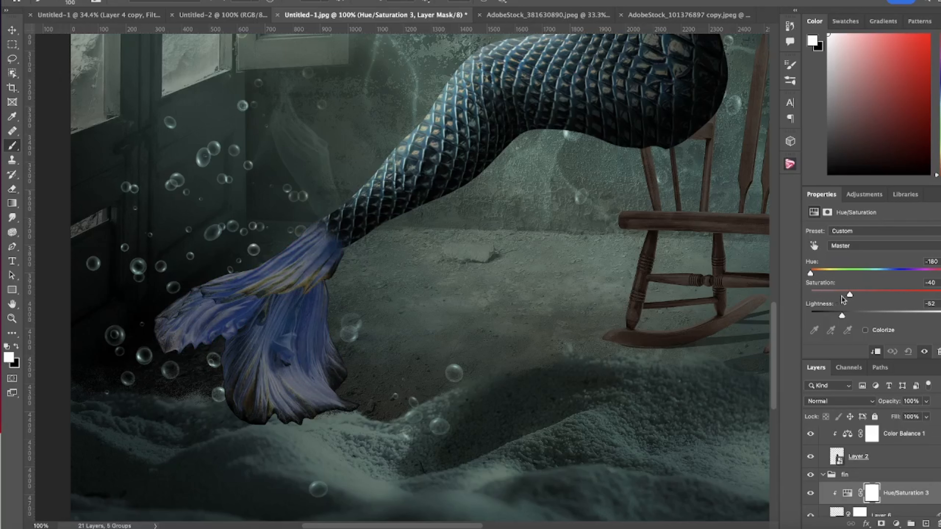
{"action": "left_click_drag", "start_coordinate": [850, 293], "coordinate": [835, 315]}
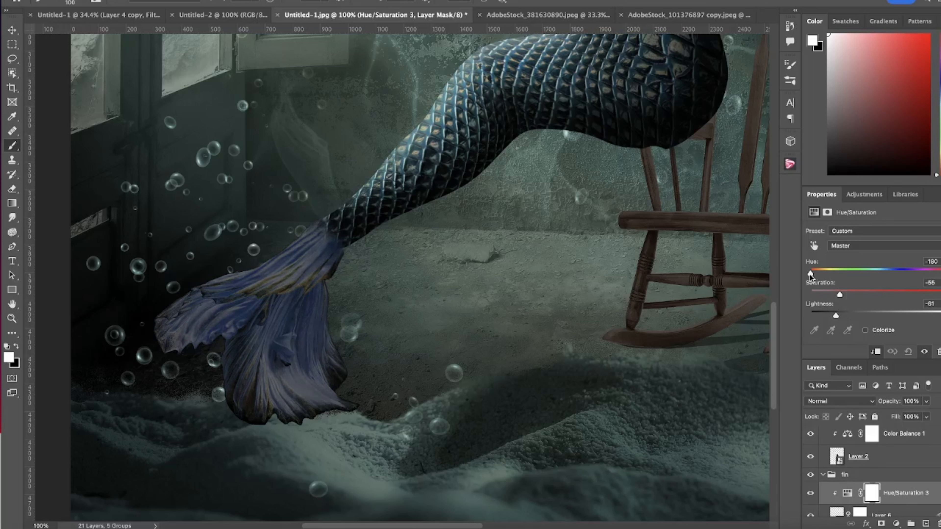
{"action": "left_click_drag", "start_coordinate": [810, 274], "coordinate": [929, 264]}
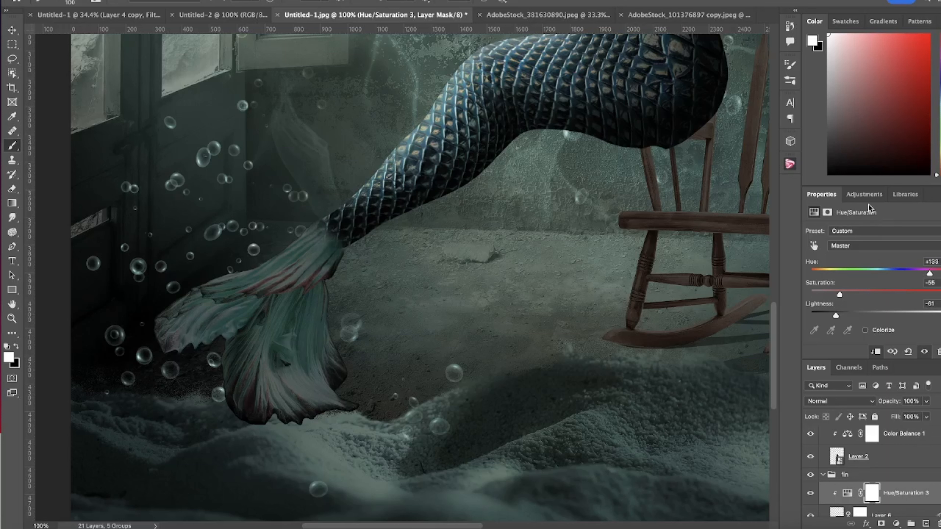
Add a Levels adjustment clipped to the fin with the output white level at 138 and midtones at 0.87.
{"action": "left_click", "coordinate": [868, 196]}
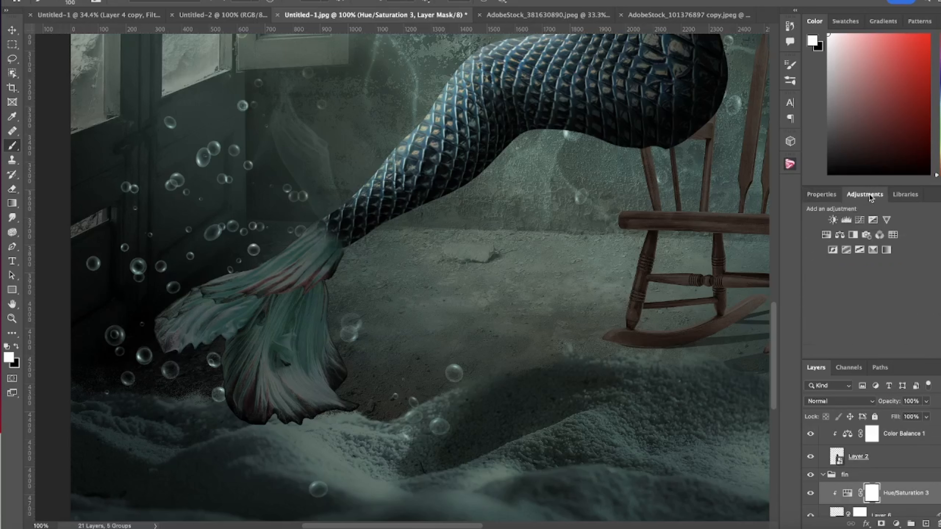
{"action": "left_click", "coordinate": [844, 220]}
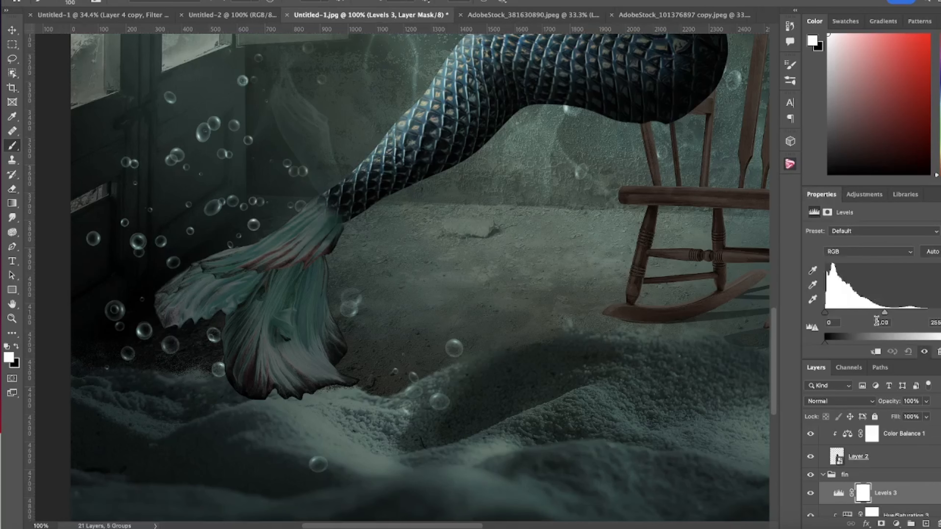
{"action": "left_click", "coordinate": [876, 353]}
{"action": "scroll", "coordinate": [896, 323], "scroll_direction": "down", "scroll_amount": 1}
{"action": "left_click_drag", "start_coordinate": [937, 312], "coordinate": [896, 312]}
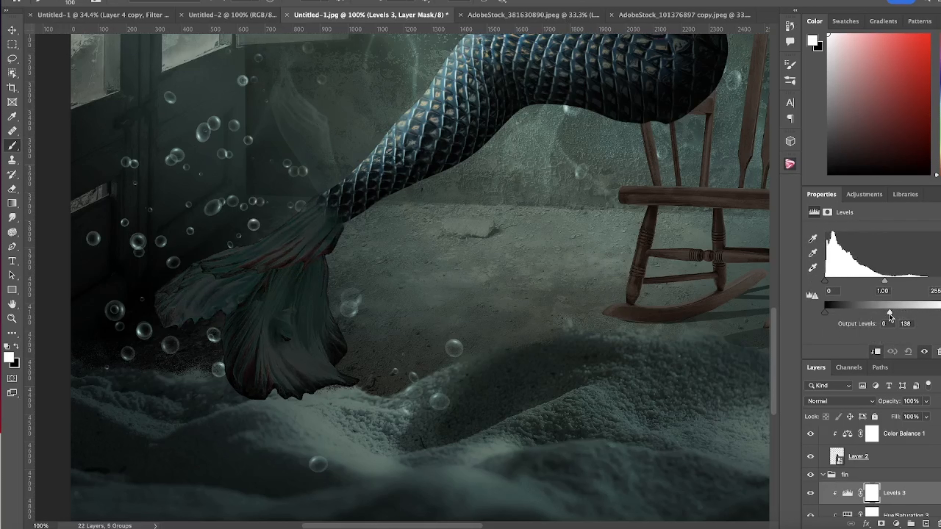
{"action": "left_click_drag", "start_coordinate": [884, 281], "coordinate": [891, 283]}
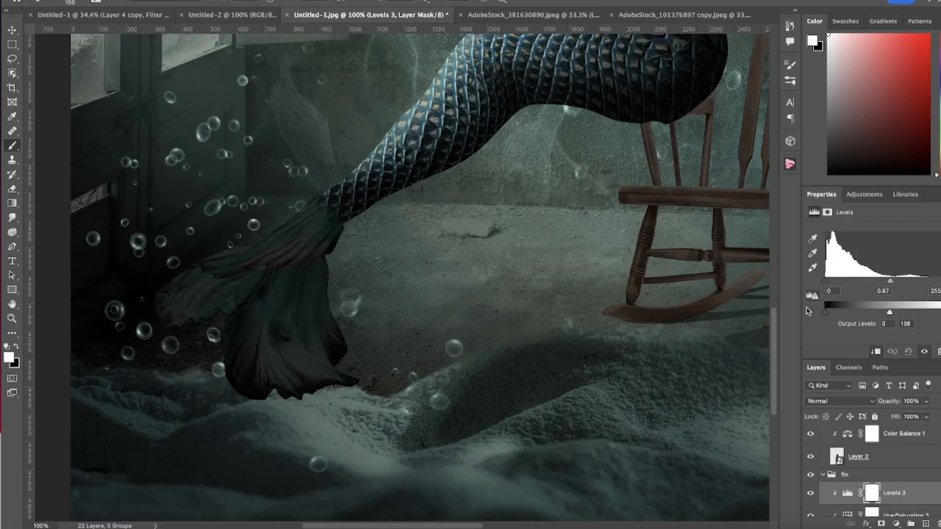
Invert the Levels mask to black and paint white over the fin's base and folds to shade them.
{"action": "key", "text": "ctrl+i"}
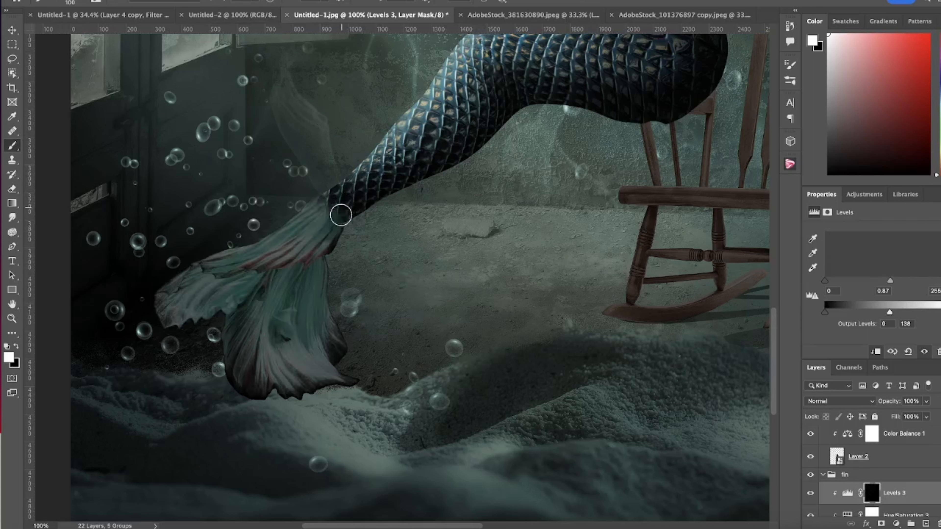
{"action": "mouse_move", "coordinate": [340, 214]}
{"action": "left_mouse_down"}
{"action": "mouse_move", "coordinate": [319, 305]}
{"action": "mouse_move", "coordinate": [328, 337]}
{"action": "mouse_move", "coordinate": [304, 280]}
{"action": "mouse_move", "coordinate": [321, 357]}
{"action": "mouse_move", "coordinate": [292, 298]}
{"action": "mouse_move", "coordinate": [314, 389]}
{"action": "mouse_move", "coordinate": [269, 311]}
{"action": "mouse_move", "coordinate": [277, 346]}
{"action": "mouse_move", "coordinate": [294, 284]}
{"action": "mouse_move", "coordinate": [340, 222]}
{"action": "mouse_move", "coordinate": [309, 239]}
{"action": "mouse_move", "coordinate": [334, 214]}
{"action": "mouse_move", "coordinate": [299, 251]}
{"action": "mouse_move", "coordinate": [328, 211]}
{"action": "mouse_move", "coordinate": [300, 231]}
{"action": "mouse_move", "coordinate": [337, 199]}
{"action": "mouse_move", "coordinate": [301, 225]}
{"action": "mouse_move", "coordinate": [317, 205]}
{"action": "mouse_move", "coordinate": [355, 208]}
{"action": "mouse_move", "coordinate": [265, 294]}
{"action": "mouse_move", "coordinate": [301, 257]}
{"action": "mouse_move", "coordinate": [269, 321]}
{"action": "mouse_move", "coordinate": [283, 387]}
{"action": "mouse_move", "coordinate": [281, 339]}
{"action": "mouse_move", "coordinate": [295, 340]}
{"action": "mouse_move", "coordinate": [310, 278]}
{"action": "mouse_move", "coordinate": [340, 232]}
{"action": "mouse_move", "coordinate": [322, 247]}
{"action": "mouse_move", "coordinate": [354, 214]}
{"action": "mouse_move", "coordinate": [315, 249]}
{"action": "mouse_move", "coordinate": [243, 371]}
{"action": "mouse_move", "coordinate": [298, 214]}
{"action": "left_mouse_up"}
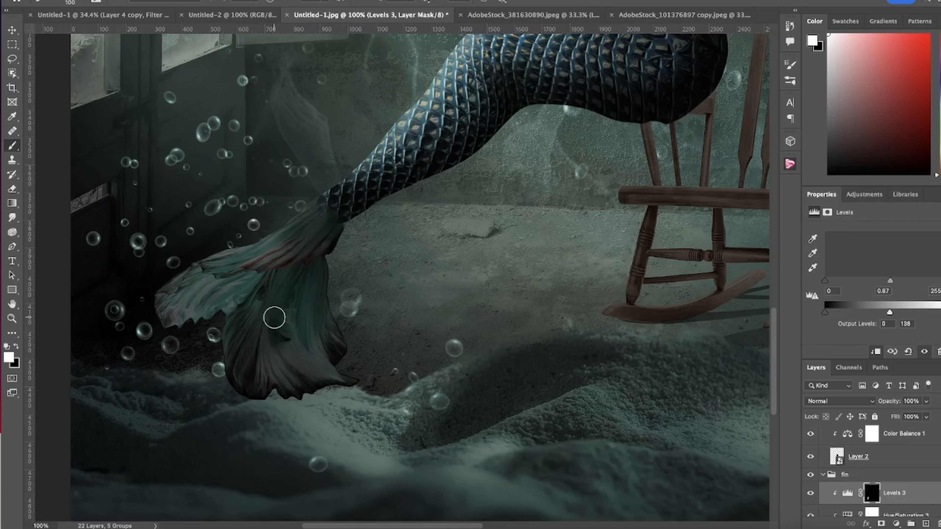
{"action": "left_click", "coordinate": [12, 318]}
{"action": "key", "text": "super+0"}
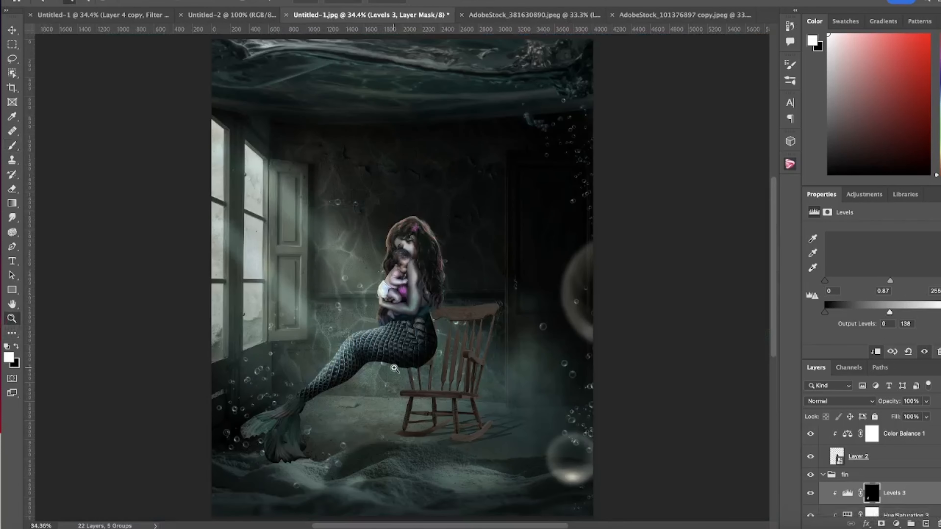
Select the fin layer, choose a 9 px Hard Round brush with 100% hardness, and adjust its stroke strength.
{"action": "scroll", "coordinate": [398, 355], "scroll_direction": "down", "scroll_amount": 2}
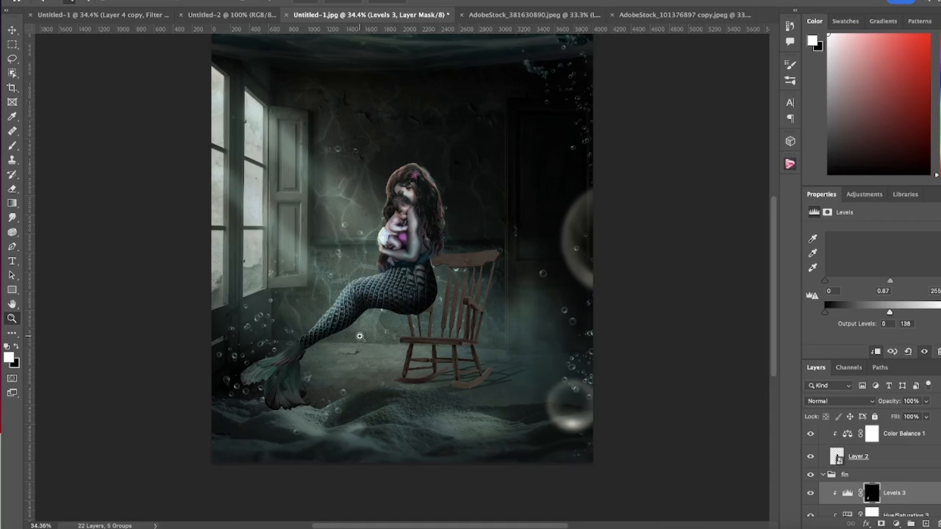
{"action": "left_click", "coordinate": [358, 335]}
{"action": "left_click", "coordinate": [358, 335]}
{"action": "scroll", "coordinate": [358, 335], "scroll_direction": "down", "scroll_amount": 2}
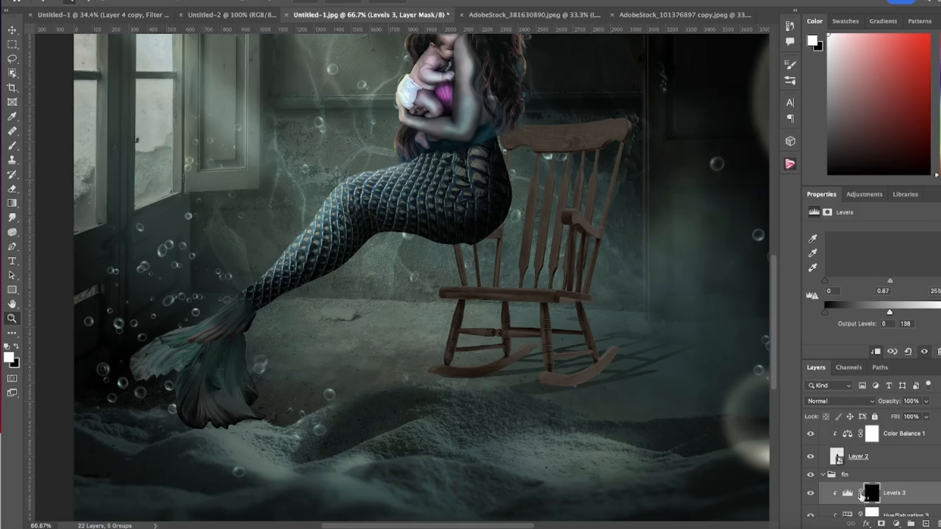
{"action": "scroll", "coordinate": [861, 497], "scroll_direction": "down", "scroll_amount": 2}
{"action": "left_click", "coordinate": [836, 495]}
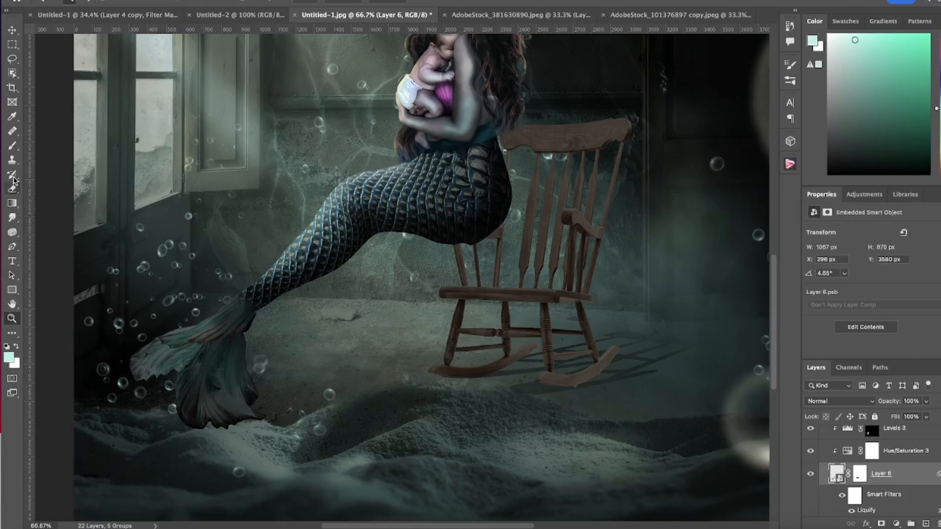
{"action": "left_click", "coordinate": [12, 147]}
{"action": "left_click", "coordinate": [69, 2]}
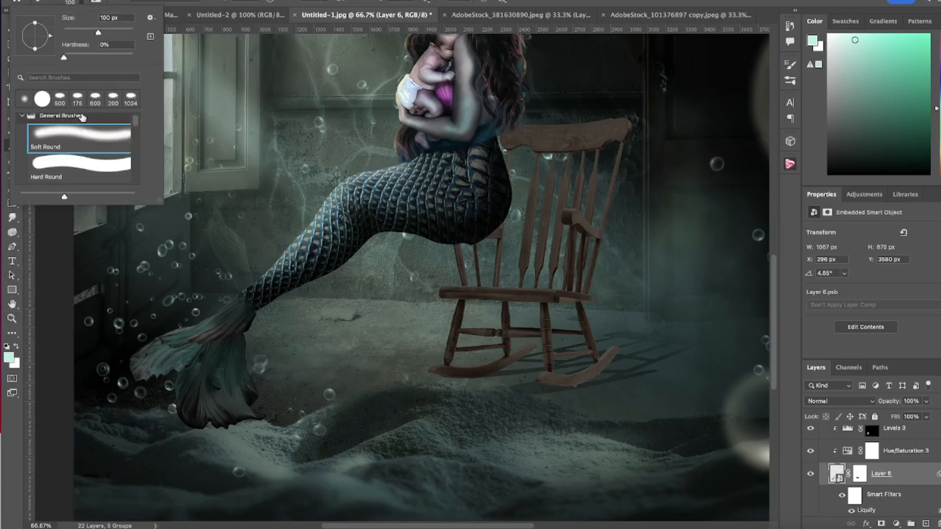
{"action": "left_click_drag", "start_coordinate": [89, 36], "coordinate": [67, 34]}
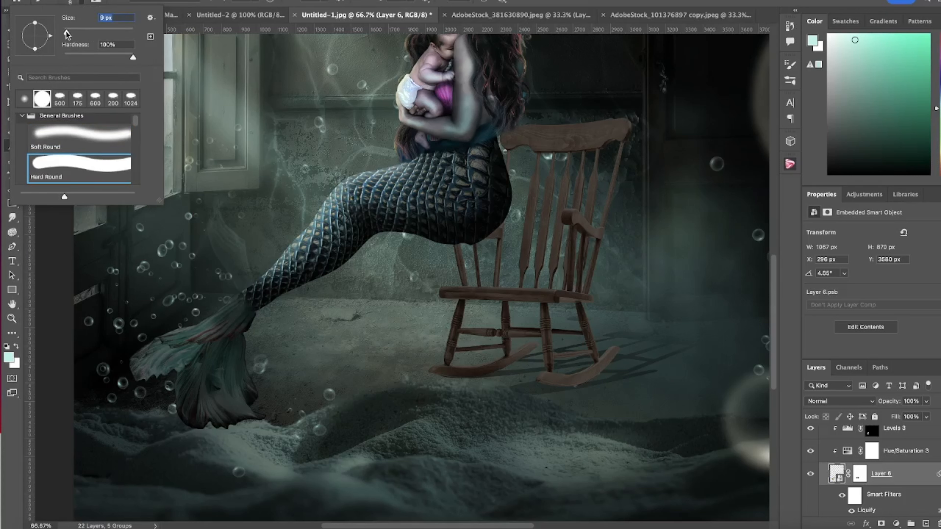
{"action": "left_click", "coordinate": [250, 3]}
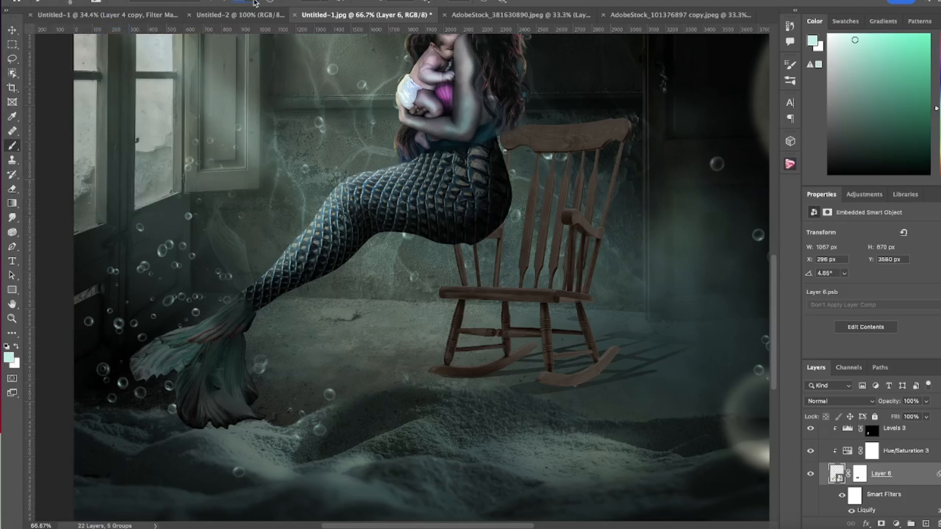
{"action": "left_click", "coordinate": [254, 3]}
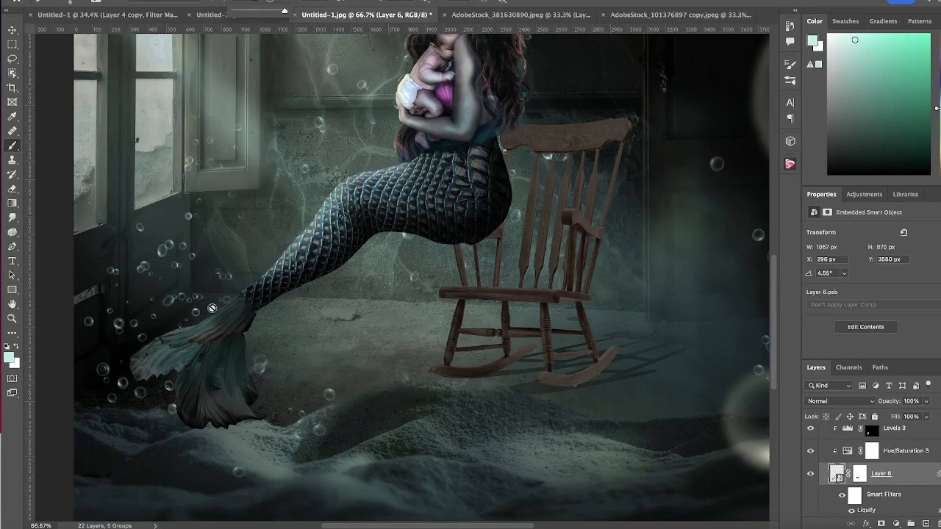
Target the fin's layer mask with black as the painting color to refine its upper edge.
{"action": "left_click", "coordinate": [859, 474]}
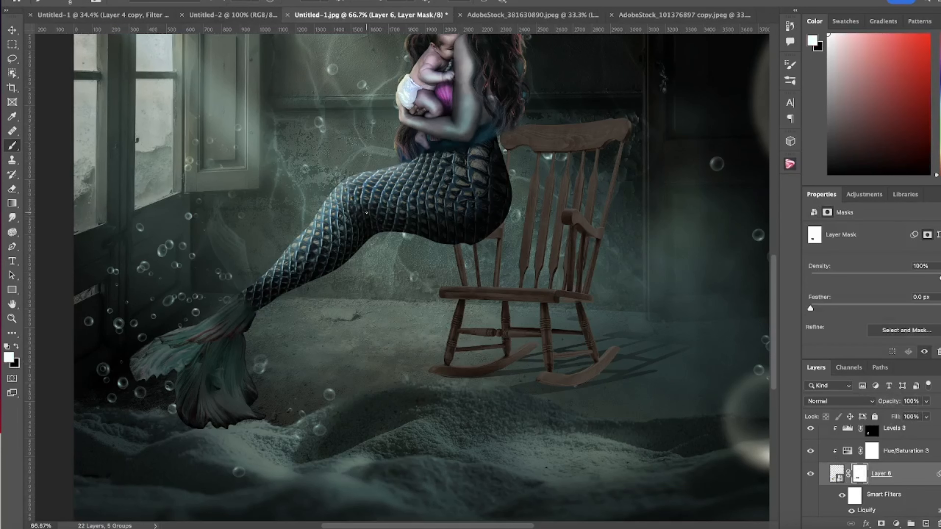
{"action": "key", "text": "x"}
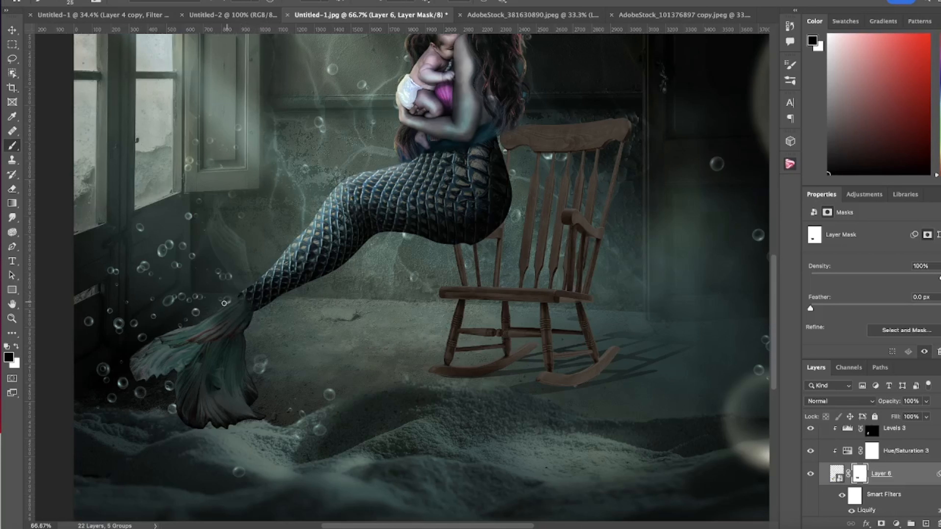
{"action": "key", "text": "x"}
Create a new layer above the fin's Levels adjustment, clip it to the fin, and name it hl.
{"action": "left_click", "coordinate": [837, 474]}
{"action": "scroll", "coordinate": [865, 463], "scroll_direction": "up", "scroll_amount": 3}
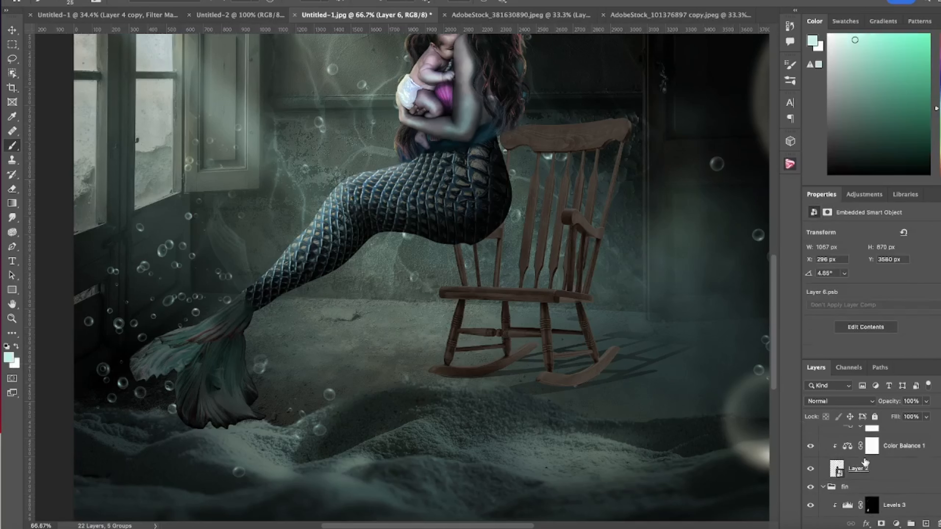
{"action": "left_click", "coordinate": [906, 507]}
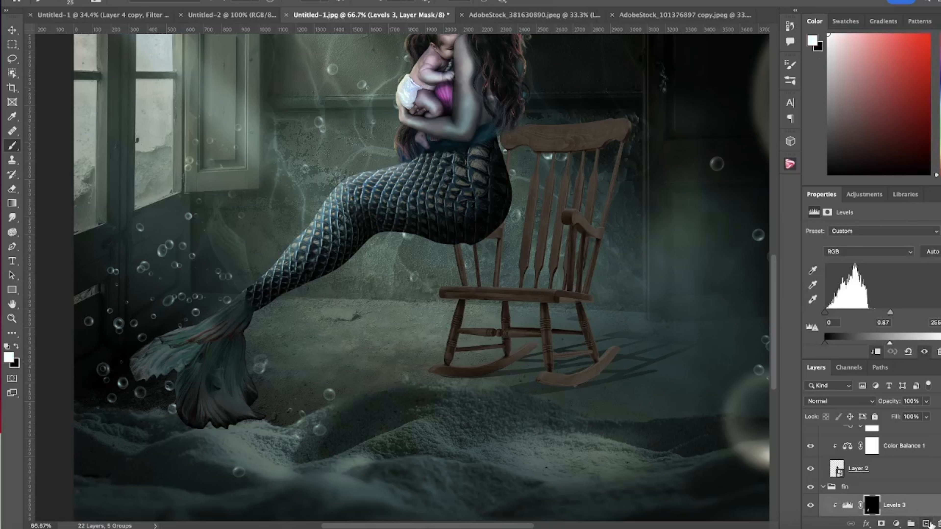
{"action": "left_click", "coordinate": [925, 523]}
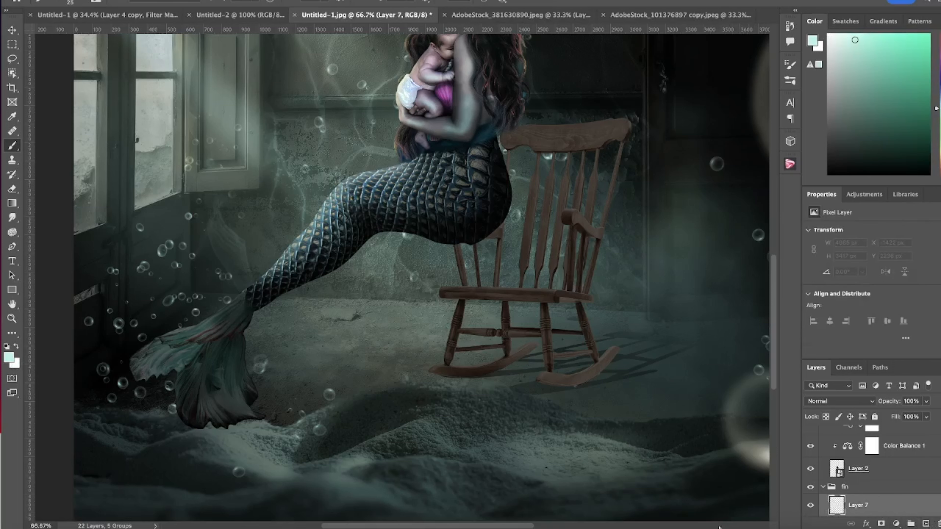
{"action": "key", "text": "super+alt+g"}
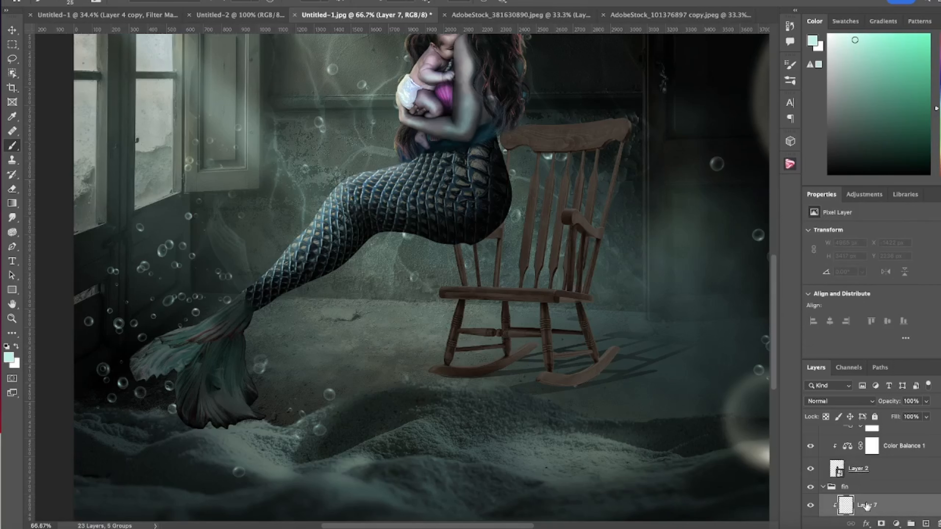
{"action": "double_click", "coordinate": [866, 505]}
{"action": "key", "text": "BackSpace"}
{"action": "type", "text": "Hl"}
{"action": "key", "text": "Return"}
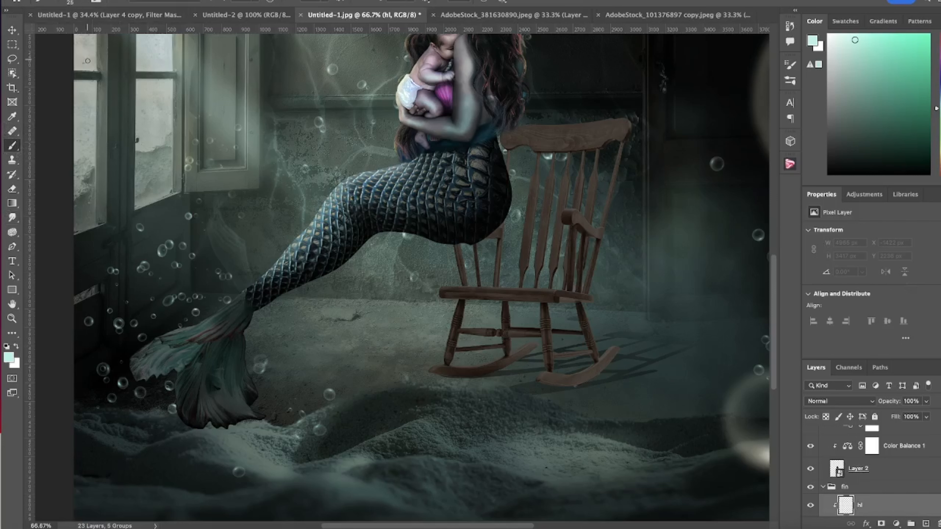
Choose a Soft Round brush with 0% hardness and set its painting mode to Linear Dodge (Add).
{"action": "left_click", "coordinate": [71, 2]}
{"action": "left_click", "coordinate": [111, 138]}
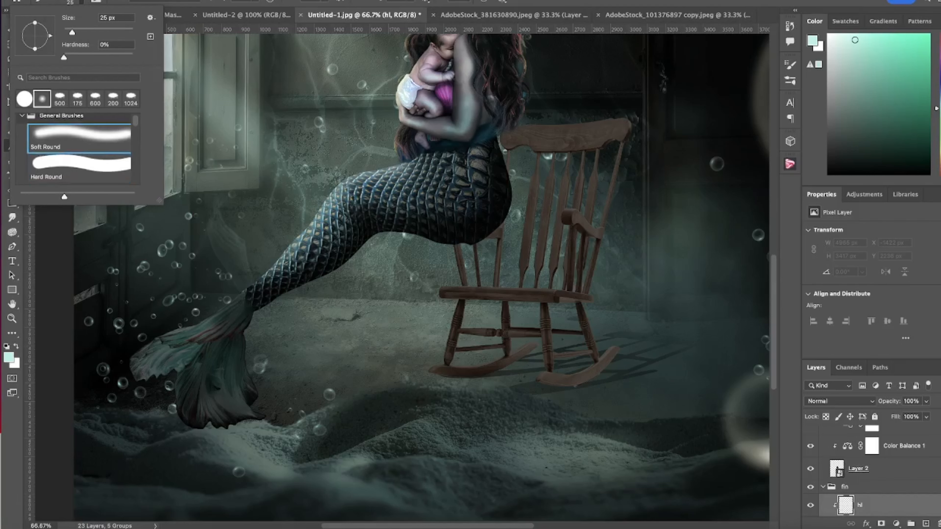
{"action": "left_click", "coordinate": [192, 4]}
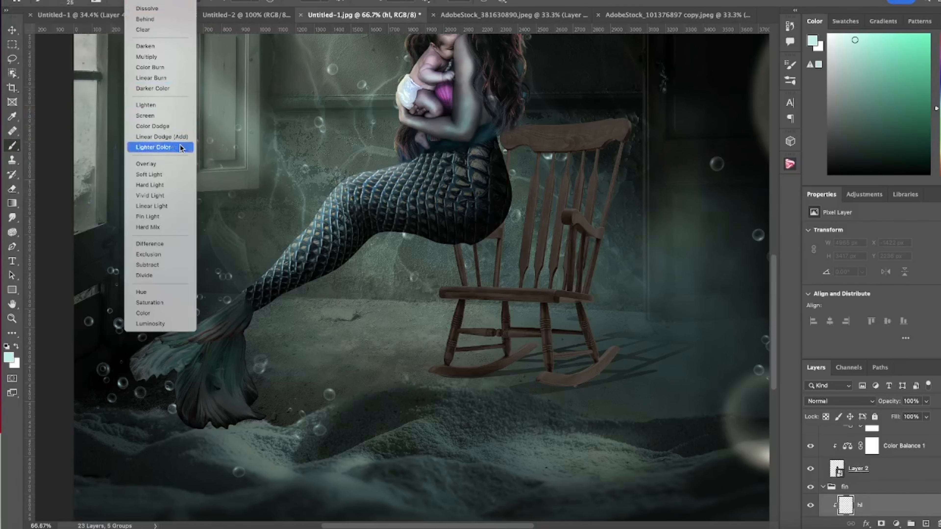
{"action": "left_click", "coordinate": [181, 137]}
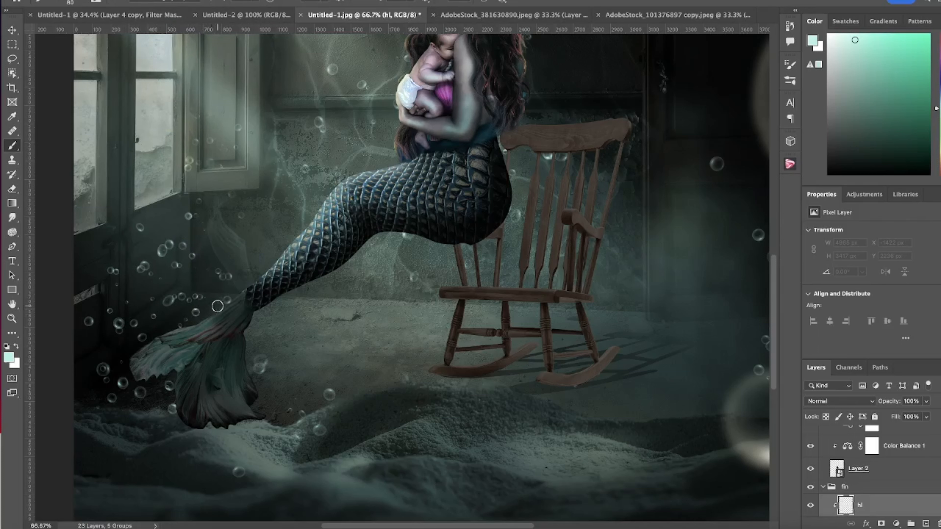
Enlarge the brush to 175 px and paint a pale mint highlight along the fin's upper lobe on the hl layer.
{"action": "key", "text": "bracketright"}
{"action": "key", "text": "bracketright"}
{"action": "key", "text": "bracketright"}
{"action": "key", "text": "bracketright"}
{"action": "key", "text": "bracketright"}
{"action": "key", "text": "bracketright"}
{"action": "key", "text": "bracketright"}
{"action": "mouse_move", "coordinate": [244, 281]}
{"action": "left_mouse_down"}
{"action": "mouse_move", "coordinate": [184, 320]}
{"action": "mouse_move", "coordinate": [122, 326]}
{"action": "mouse_move", "coordinate": [170, 337]}
{"action": "mouse_move", "coordinate": [146, 341]}
{"action": "left_mouse_up"}
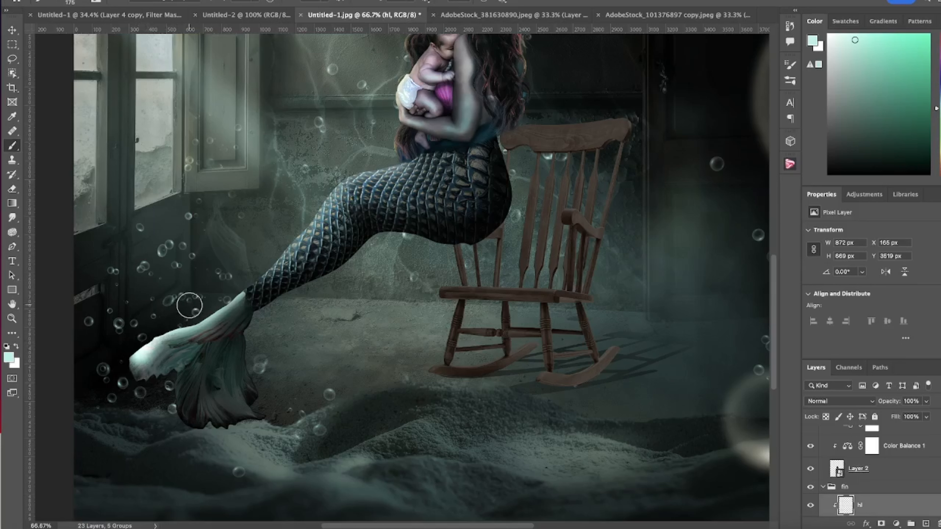
Set the hl layer's blend mode to Overlay and extend the pale mint highlight along the fin's upper edge and lower lobe.
{"action": "left_click", "coordinate": [869, 402]}
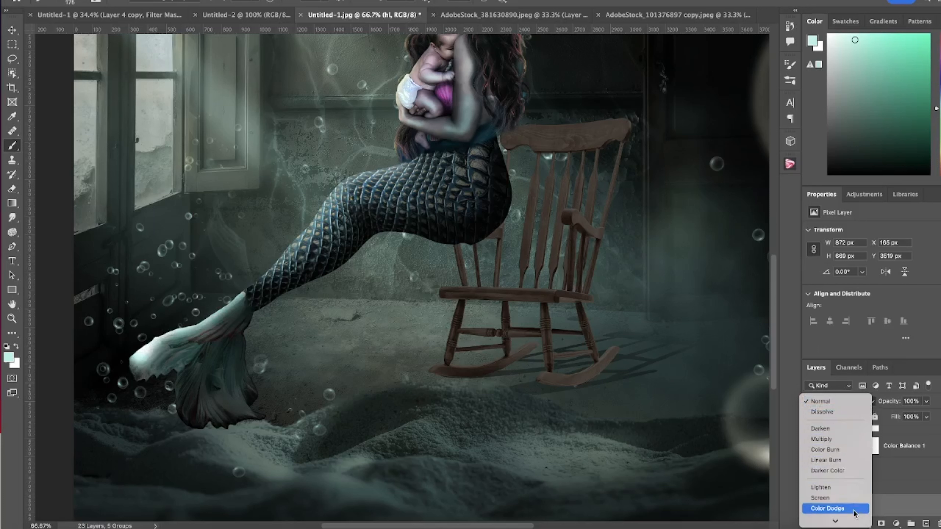
{"action": "mouse_move", "coordinate": [835, 520]}
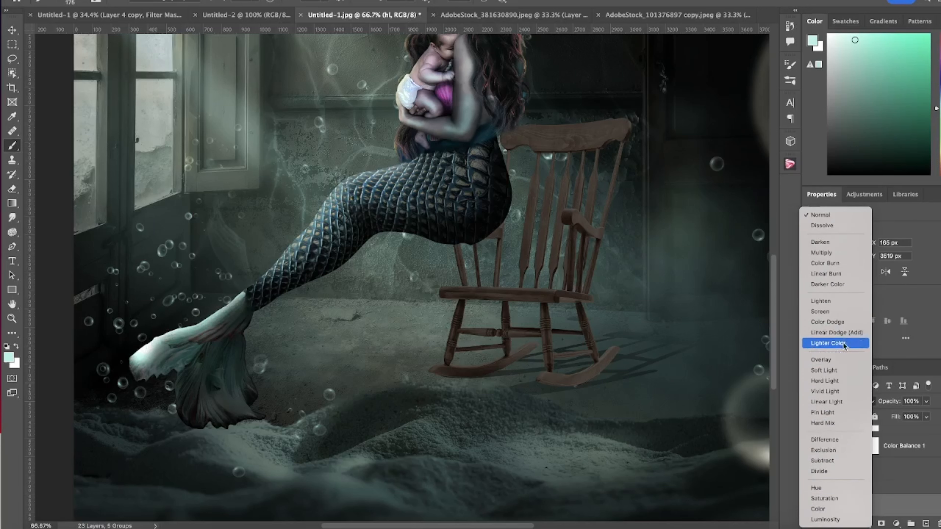
{"action": "left_click", "coordinate": [834, 360]}
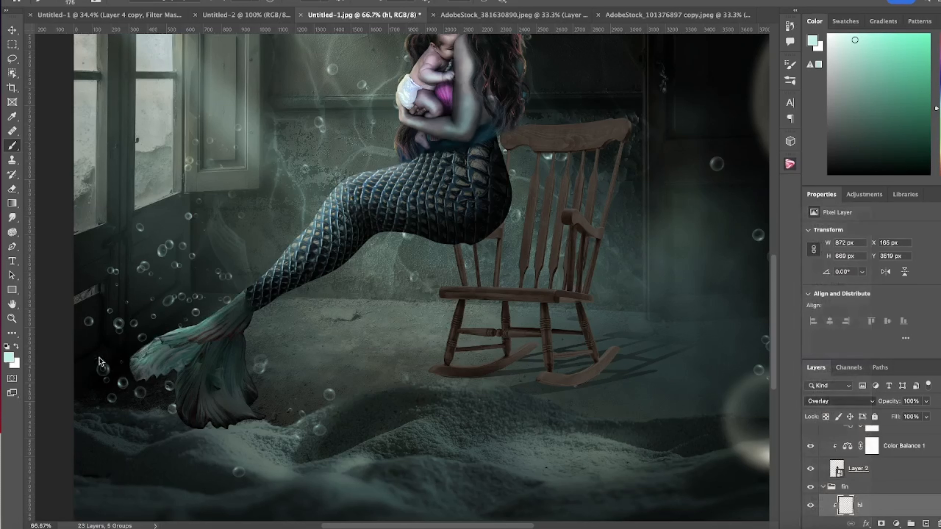
{"action": "left_click_drag", "start_coordinate": [166, 325], "coordinate": [217, 302]}
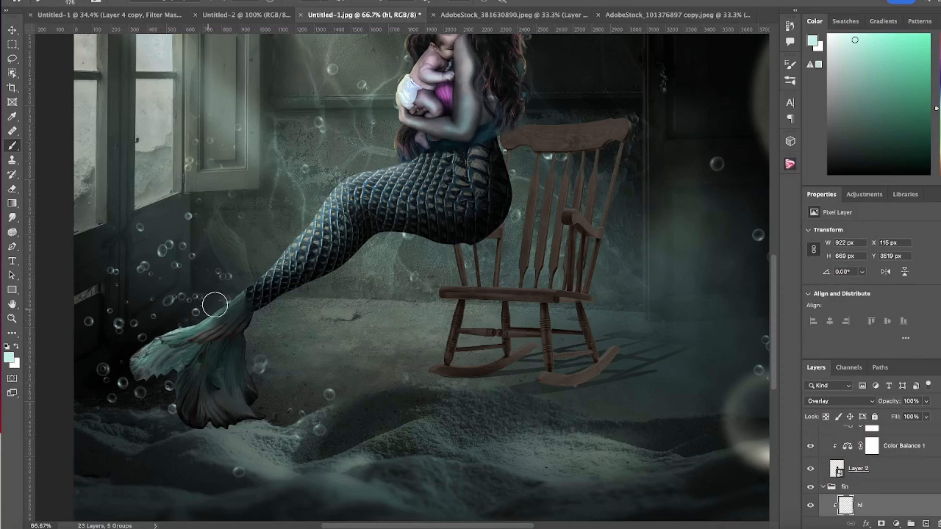
{"action": "mouse_move", "coordinate": [250, 276]}
{"action": "left_mouse_down"}
{"action": "mouse_move", "coordinate": [191, 325]}
{"action": "mouse_move", "coordinate": [280, 260]}
{"action": "mouse_move", "coordinate": [213, 317]}
{"action": "mouse_move", "coordinate": [90, 342]}
{"action": "mouse_move", "coordinate": [140, 351]}
{"action": "mouse_move", "coordinate": [136, 334]}
{"action": "mouse_move", "coordinate": [143, 400]}
{"action": "mouse_move", "coordinate": [146, 385]}
{"action": "mouse_move", "coordinate": [181, 366]}
{"action": "mouse_move", "coordinate": [235, 392]}
{"action": "mouse_move", "coordinate": [187, 424]}
{"action": "left_mouse_up"}
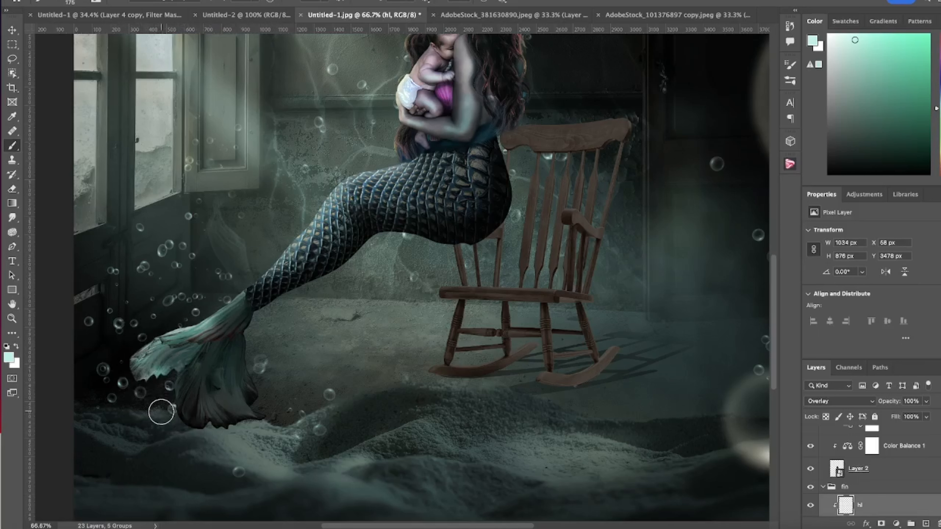
Select Layer 1 above the Background and prepare a black brush in Normal mode with a reduced opacity.
{"action": "left_click", "coordinate": [11, 318]}
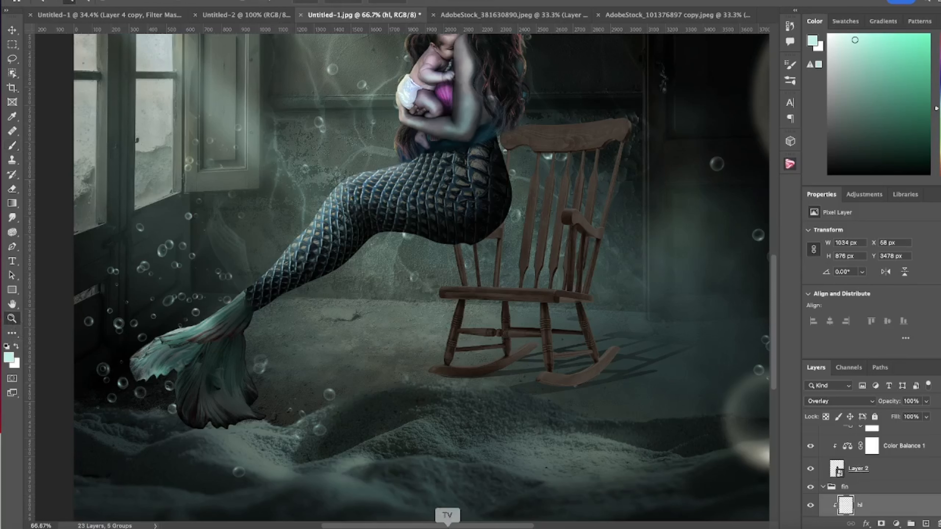
{"action": "left_click", "coordinate": [352, 2]}
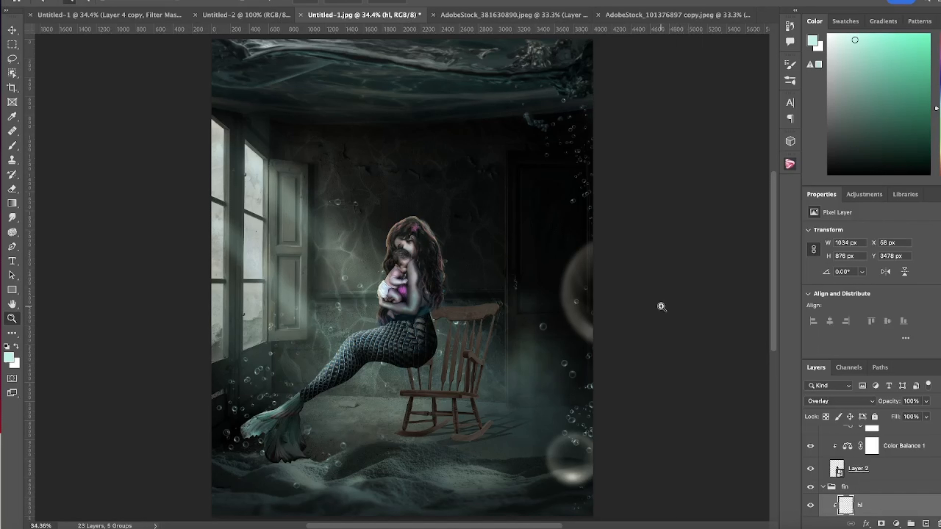
{"action": "scroll", "coordinate": [876, 500], "scroll_direction": "down", "scroll_amount": 5}
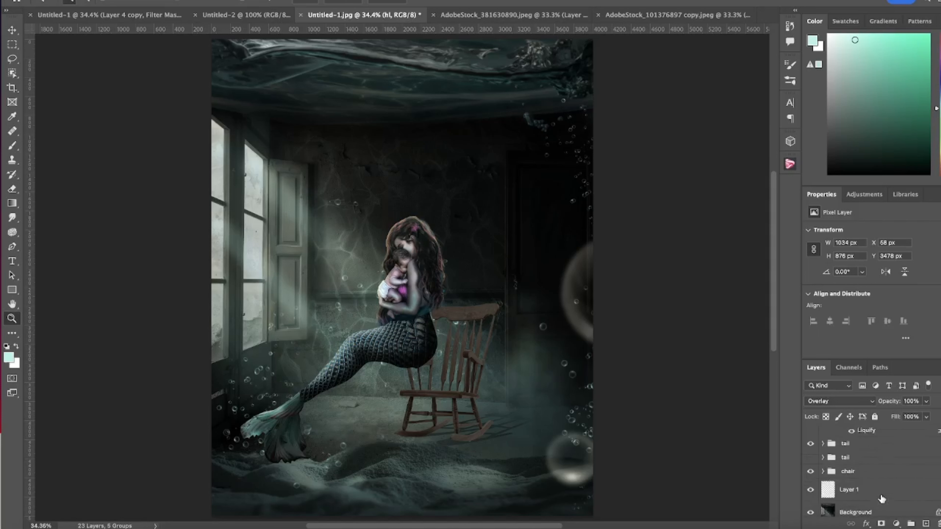
{"action": "left_click", "coordinate": [827, 486]}
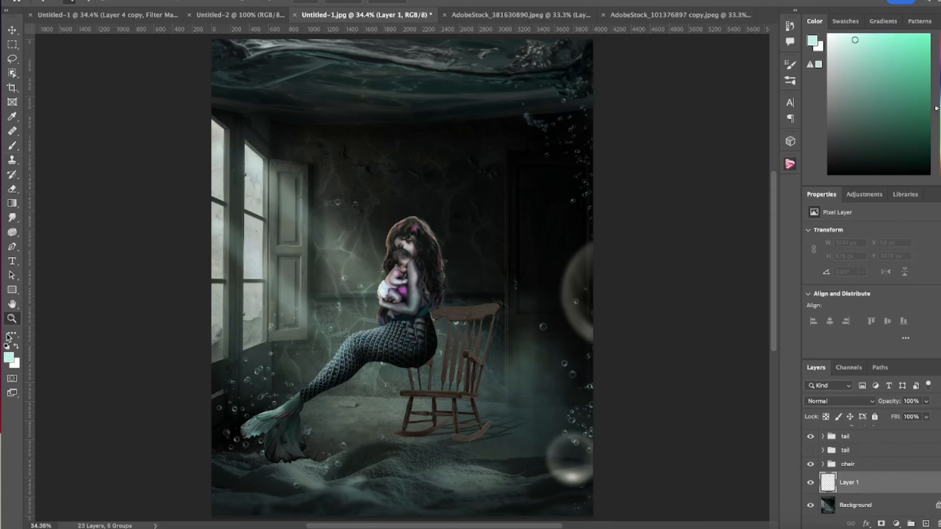
{"action": "left_click", "coordinate": [6, 347]}
{"action": "left_click", "coordinate": [15, 346]}
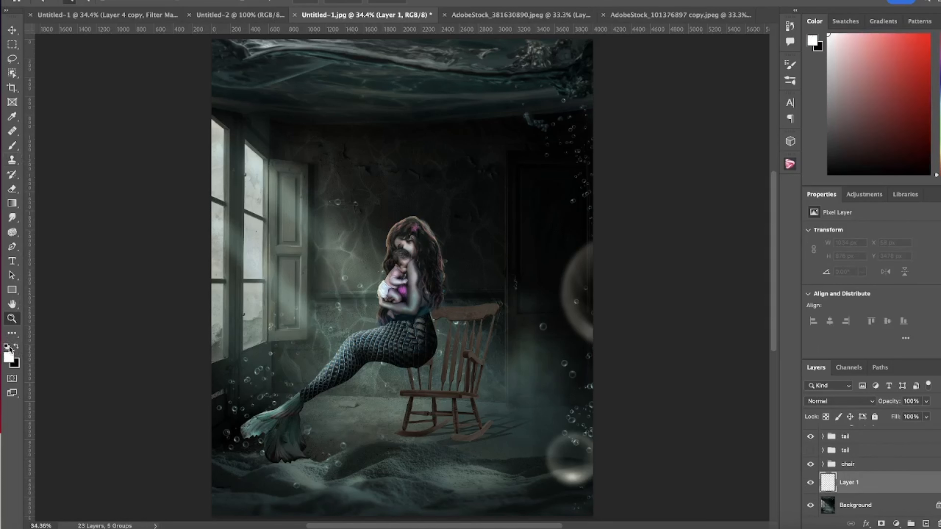
{"action": "left_click", "coordinate": [7, 347]}
{"action": "left_click", "coordinate": [12, 145]}
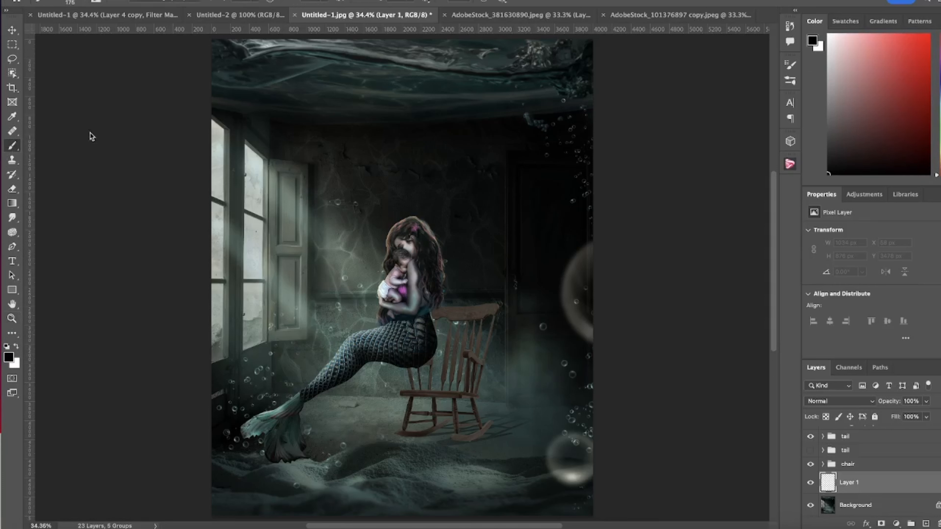
{"action": "left_click", "coordinate": [178, 2]}
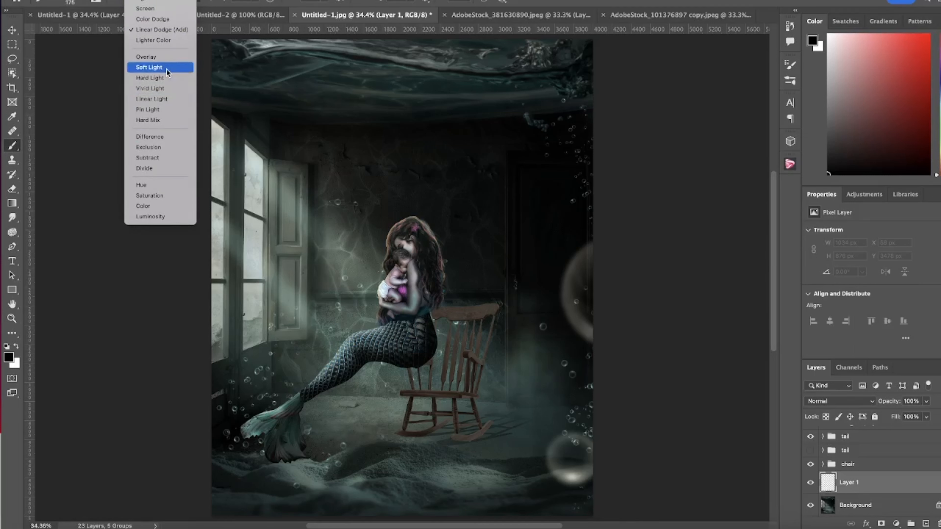
{"action": "scroll", "coordinate": [158, 5], "scroll_direction": "up", "scroll_amount": 5}
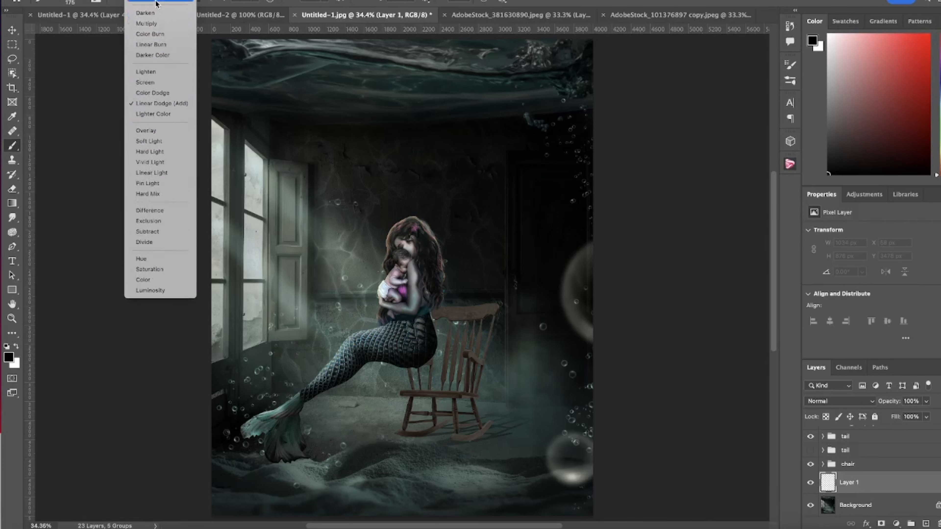
{"action": "left_click", "coordinate": [254, 4]}
{"action": "left_click_drag", "start_coordinate": [226, 15], "coordinate": [213, 13]}
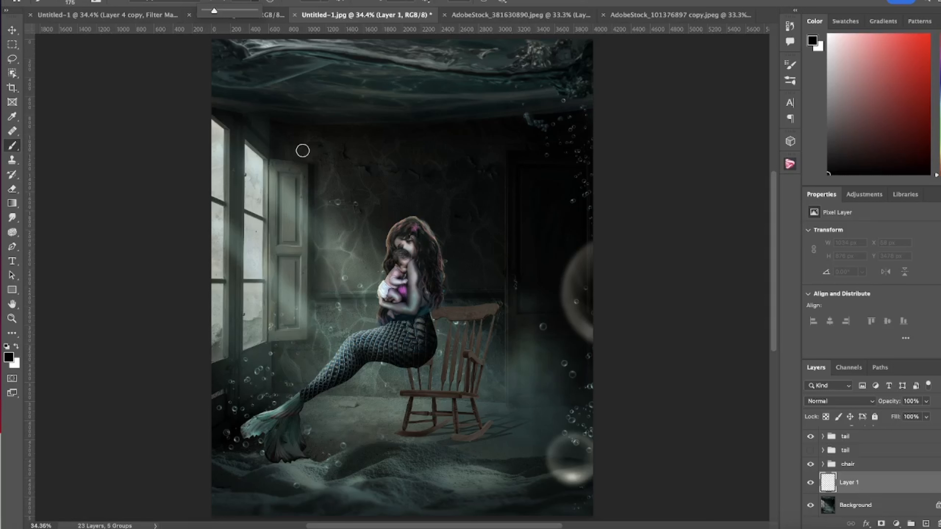
Enlarge the brush to 800 px and paint a soft black shadow on the floor beneath the tail and rocking chair.
{"action": "key", "text": "bracketright"}
{"action": "key", "text": "bracketright"}
{"action": "key", "text": "bracketright"}
{"action": "key", "text": "bracketright"}
{"action": "key", "text": "bracketright"}
{"action": "key", "text": "bracketright"}
{"action": "key", "text": "bracketright"}
{"action": "key", "text": "bracketright"}
{"action": "key", "text": "bracketright"}
{"action": "key", "text": "bracketright"}
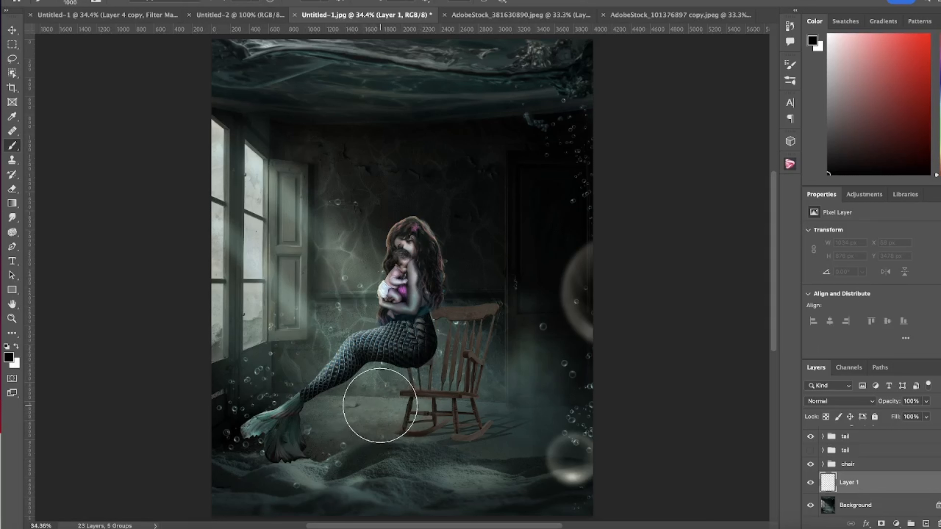
{"action": "key", "text": "bracketleft"}
{"action": "key", "text": "bracketleft"}
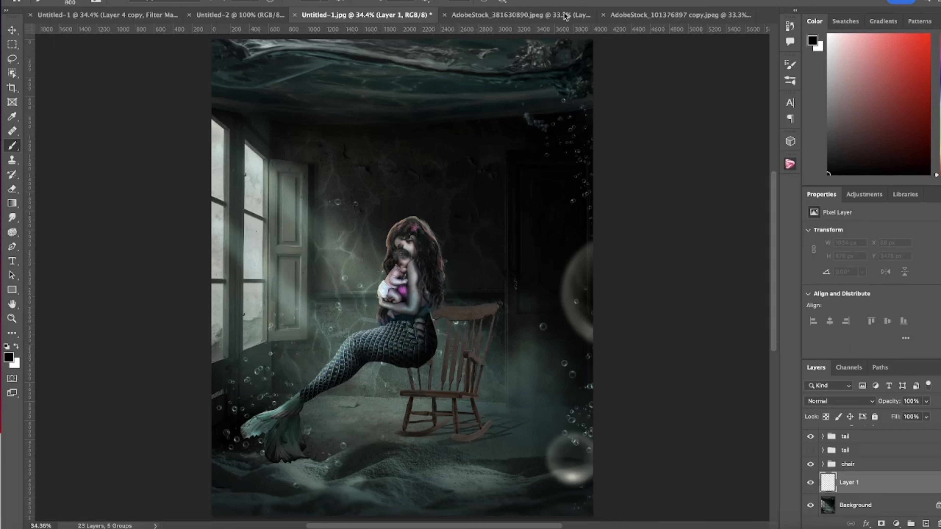
{"action": "mouse_move", "coordinate": [302, 454]}
{"action": "left_mouse_down"}
{"action": "mouse_move", "coordinate": [325, 469]}
{"action": "mouse_move", "coordinate": [297, 457]}
{"action": "mouse_move", "coordinate": [300, 465]}
{"action": "mouse_move", "coordinate": [334, 468]}
{"action": "mouse_move", "coordinate": [334, 448]}
{"action": "mouse_move", "coordinate": [519, 405]}
{"action": "mouse_move", "coordinate": [332, 444]}
{"action": "mouse_move", "coordinate": [440, 417]}
{"action": "mouse_move", "coordinate": [399, 420]}
{"action": "mouse_move", "coordinate": [416, 412]}
{"action": "mouse_move", "coordinate": [333, 436]}
{"action": "mouse_move", "coordinate": [562, 391]}
{"action": "mouse_move", "coordinate": [351, 440]}
{"action": "left_mouse_up"}
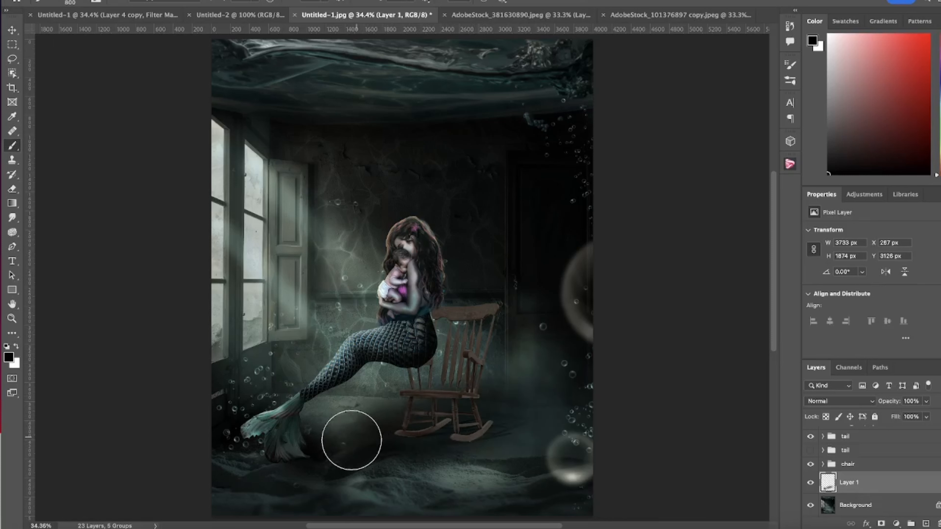
In the chair group, add a new clipped layer directly above Layer 3 and paint black shading over the rocking chair.
{"action": "left_click", "coordinate": [823, 465]}
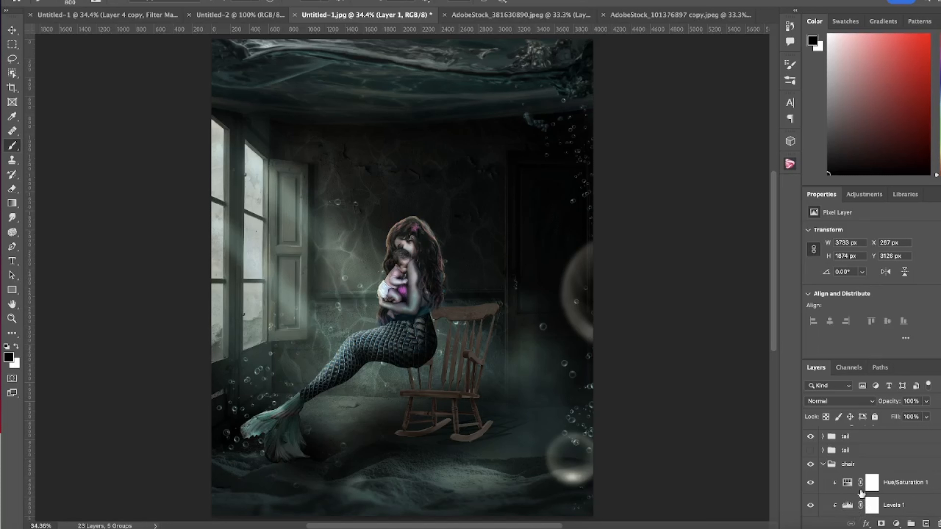
{"action": "scroll", "coordinate": [909, 457], "scroll_direction": "down", "scroll_amount": 2}
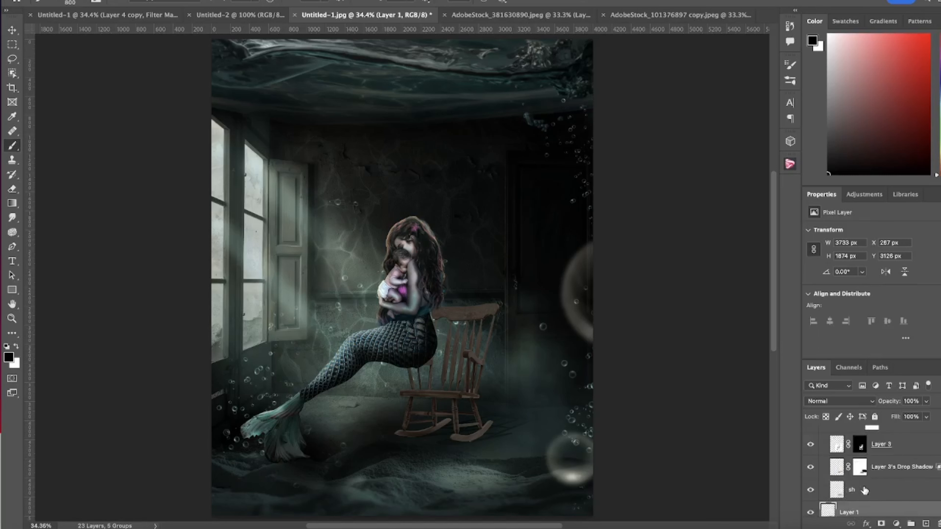
{"action": "scroll", "coordinate": [864, 490], "scroll_direction": "down", "scroll_amount": 1}
{"action": "scroll", "coordinate": [864, 489], "scroll_direction": "up", "scroll_amount": 2}
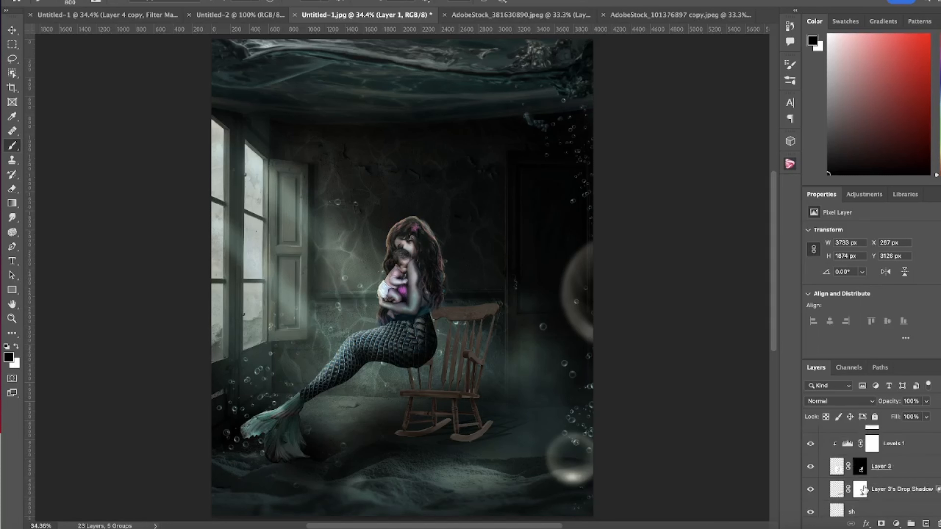
{"action": "left_click", "coordinate": [889, 468]}
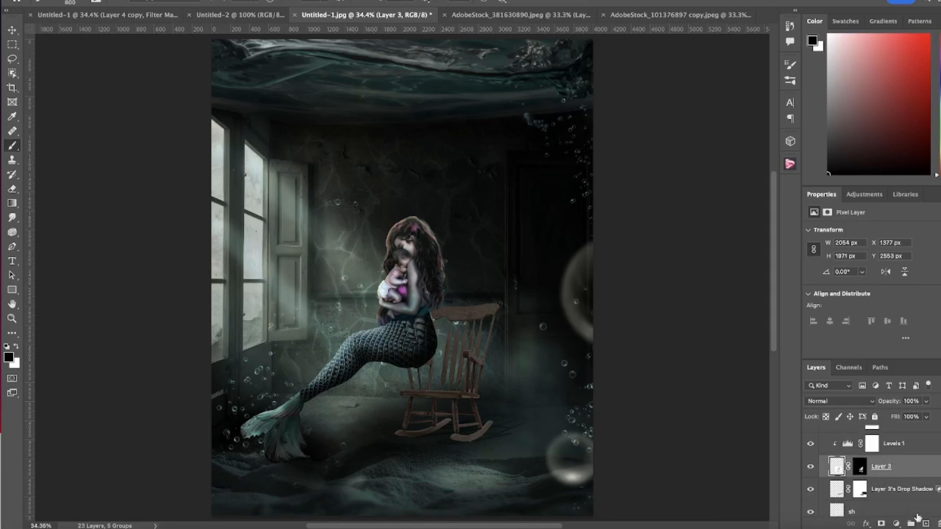
{"action": "left_click", "coordinate": [925, 522]}
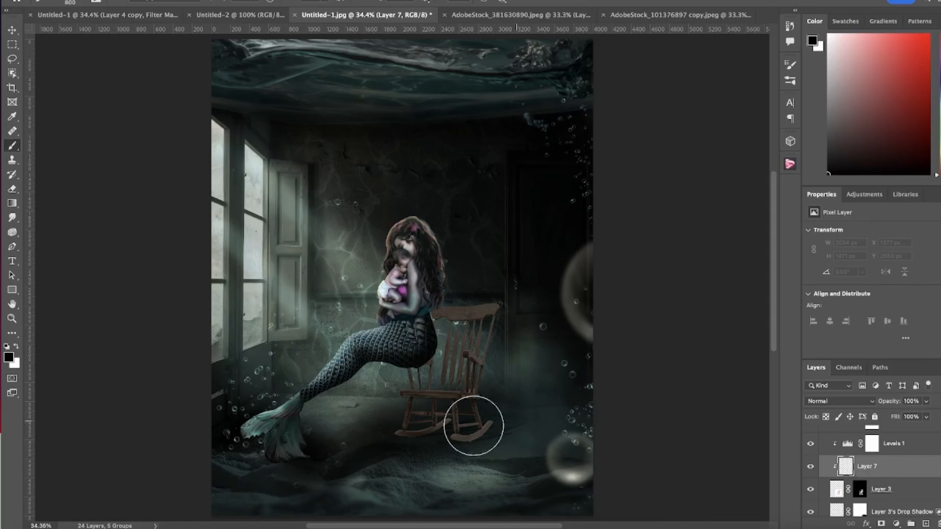
{"action": "left_click", "coordinate": [447, 387]}
{"action": "mouse_move", "coordinate": [432, 382]}
{"action": "left_mouse_down"}
{"action": "mouse_move", "coordinate": [419, 377]}
{"action": "mouse_move", "coordinate": [453, 370]}
{"action": "mouse_move", "coordinate": [443, 367]}
{"action": "mouse_move", "coordinate": [447, 353]}
{"action": "mouse_move", "coordinate": [420, 385]}
{"action": "mouse_move", "coordinate": [407, 430]}
{"action": "mouse_move", "coordinate": [420, 426]}
{"action": "mouse_move", "coordinate": [451, 447]}
{"action": "mouse_move", "coordinate": [473, 441]}
{"action": "mouse_move", "coordinate": [481, 467]}
{"action": "left_mouse_up"}
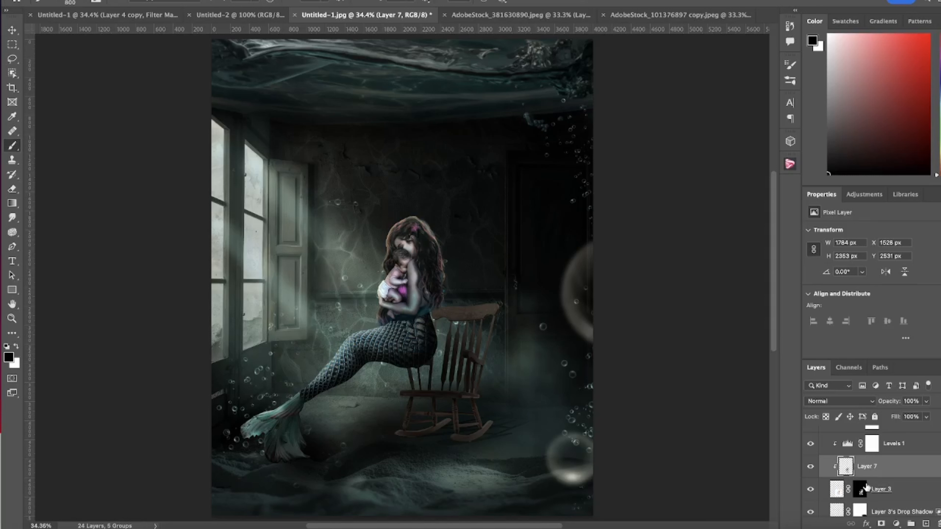
Raise the opacity of the chair group's sh layer to 100%.
{"action": "scroll", "coordinate": [867, 488], "scroll_direction": "down", "scroll_amount": 2}
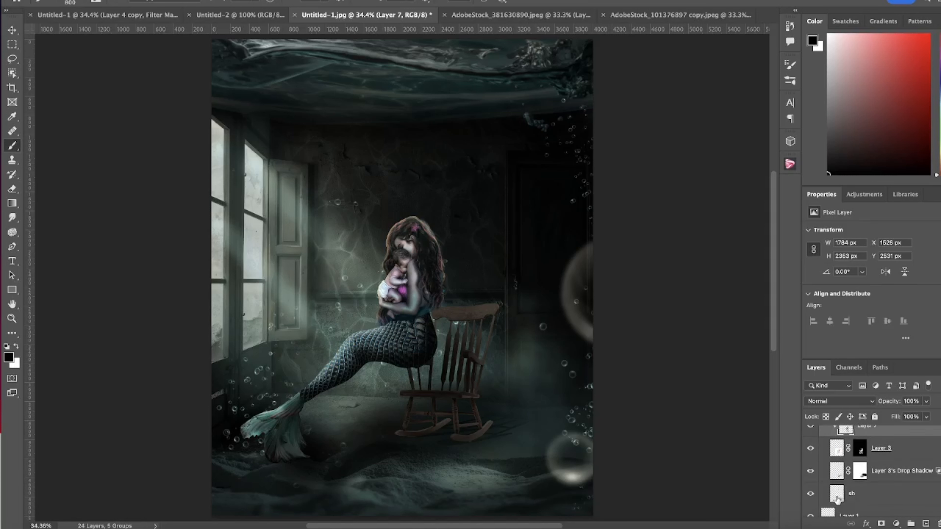
{"action": "left_click", "coordinate": [836, 498]}
{"action": "left_click", "coordinate": [923, 403]}
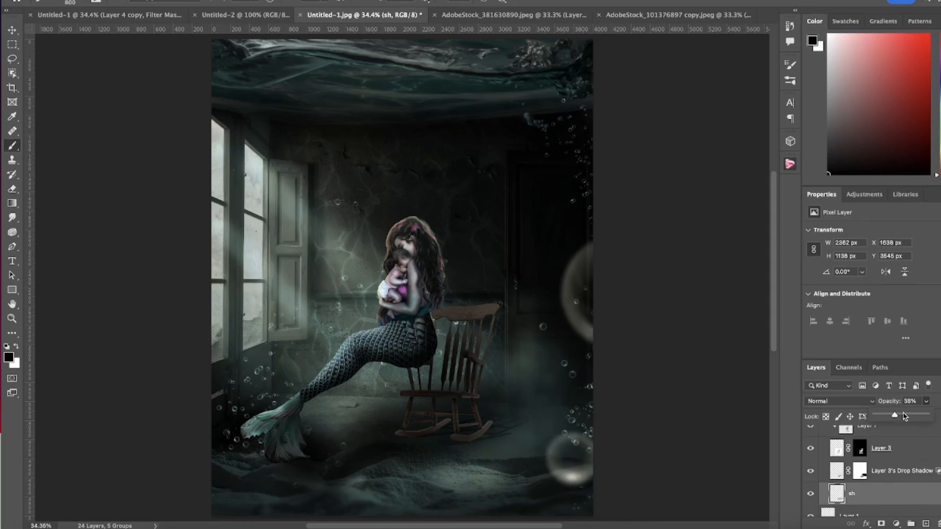
{"action": "left_click_drag", "start_coordinate": [899, 413], "coordinate": [926, 415]}
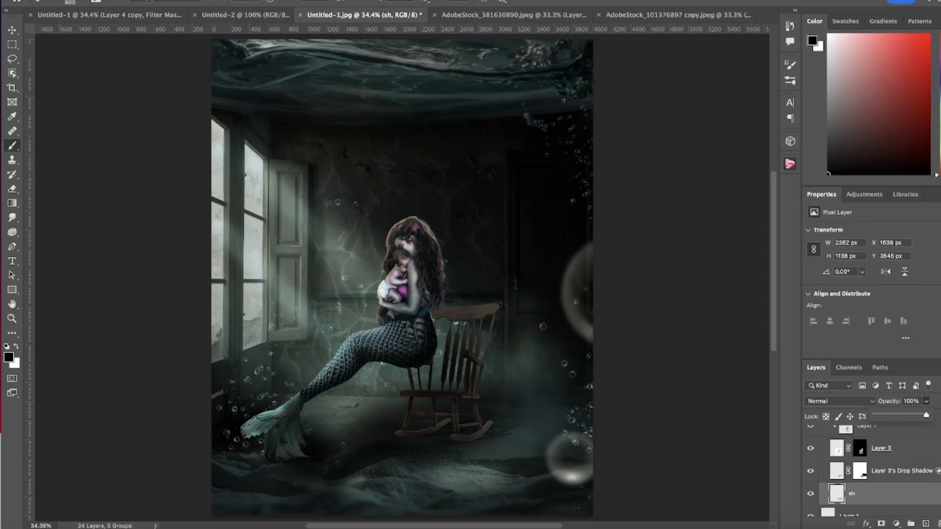
Try Layer 3's Drop Shadow at 70% opacity and restore it to 100%.
{"action": "left_click", "coordinate": [838, 475]}
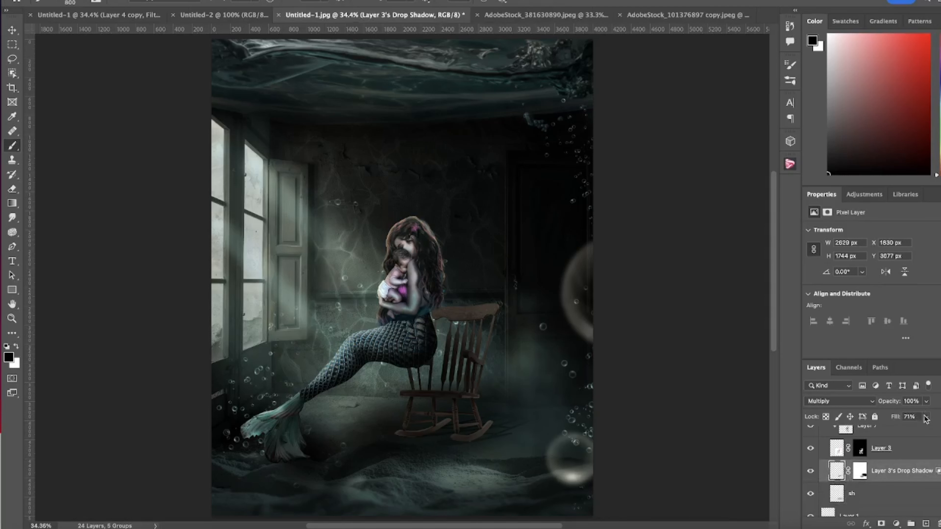
{"action": "left_click", "coordinate": [926, 401]}
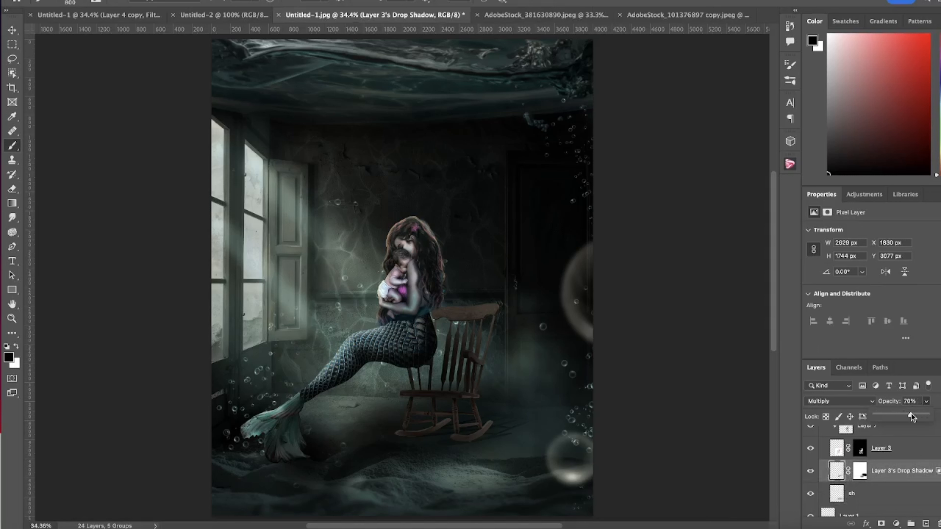
{"action": "left_click_drag", "start_coordinate": [903, 414], "coordinate": [926, 415]}
Compare the floor with and without Layer 1's painted shadow and lower that layer's opacity to about 75%.
{"action": "left_click", "coordinate": [12, 30]}
{"action": "left_click", "coordinate": [372, 454]}
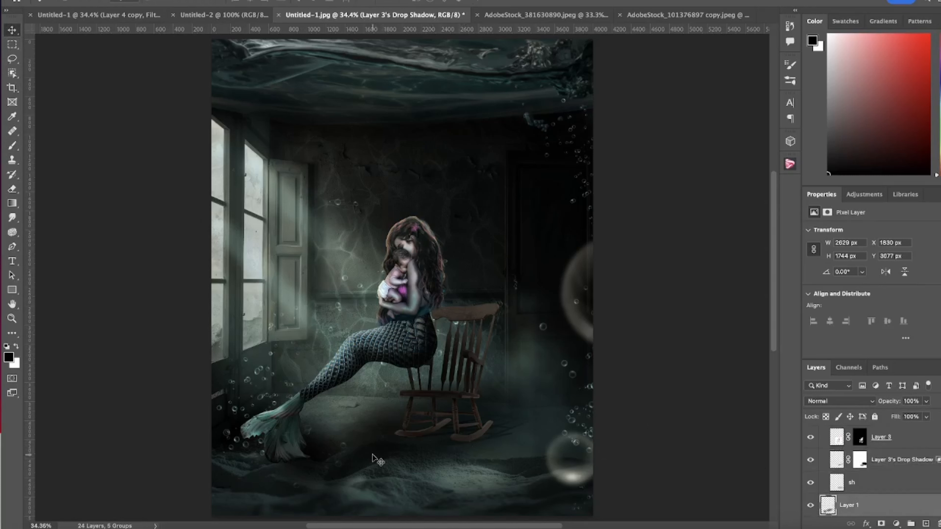
{"action": "left_click", "coordinate": [812, 506]}
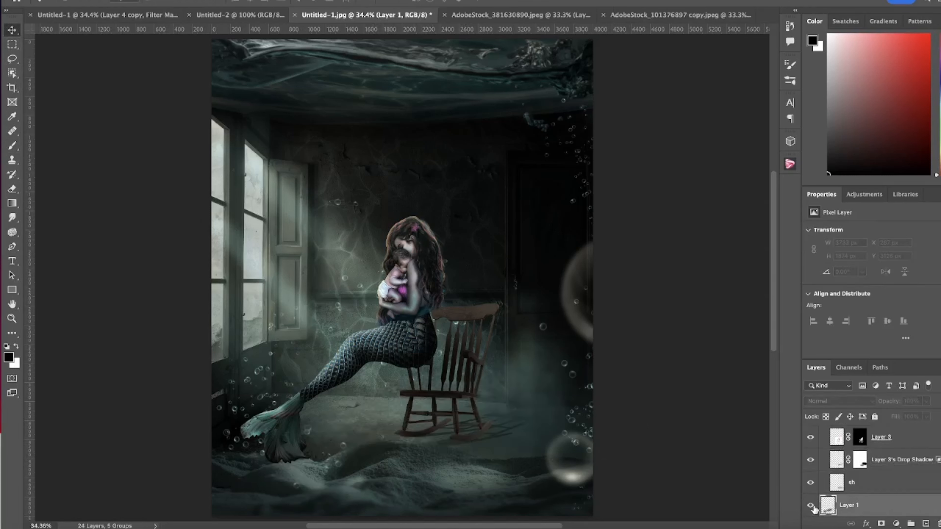
{"action": "left_click", "coordinate": [811, 506]}
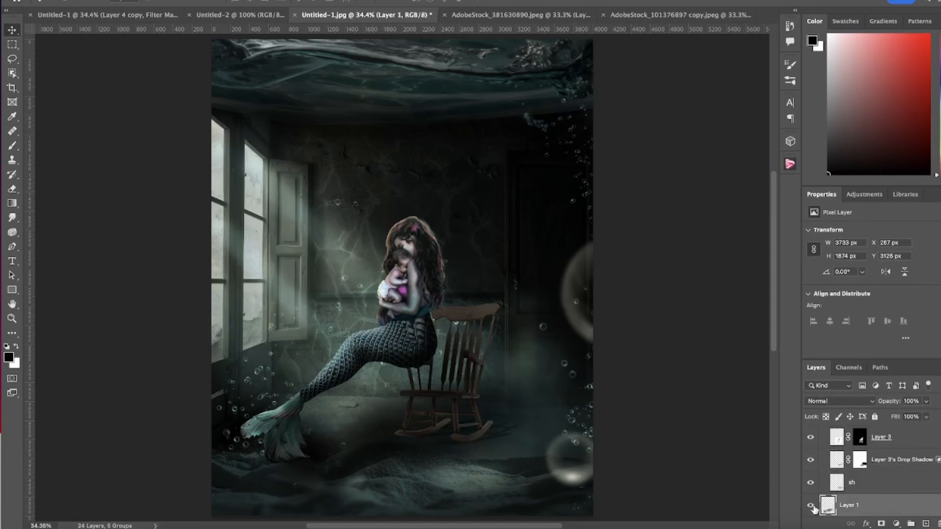
{"action": "left_click", "coordinate": [926, 401]}
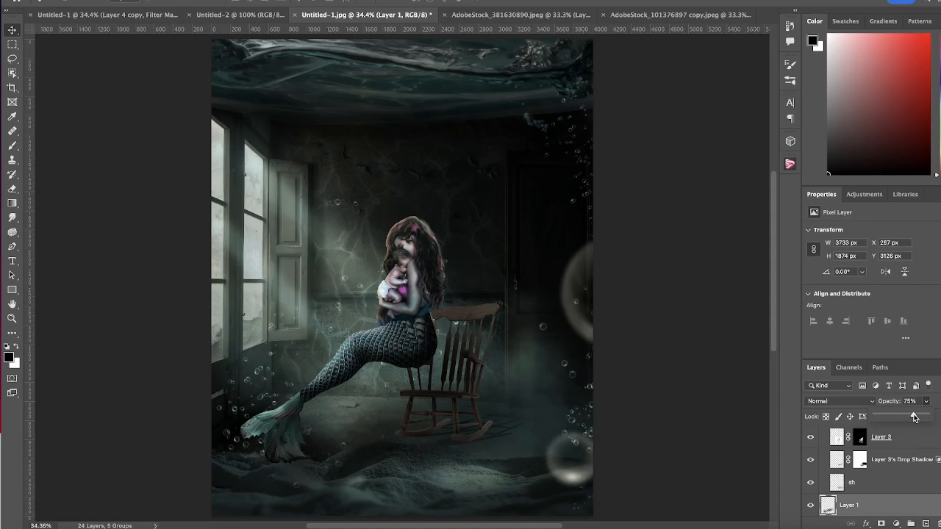
{"action": "left_click_drag", "start_coordinate": [913, 415], "coordinate": [910, 417]}
{"action": "key", "text": "e"}
Stamp all visible layers above me and set Camera Raw luminance to Reds +13, Oranges +3, Yellows +25, Greens +13, Aquas +52, raising Blues and Magentas.
{"action": "scroll", "coordinate": [882, 467], "scroll_direction": "up", "scroll_amount": 5}
{"action": "left_click", "coordinate": [880, 436]}
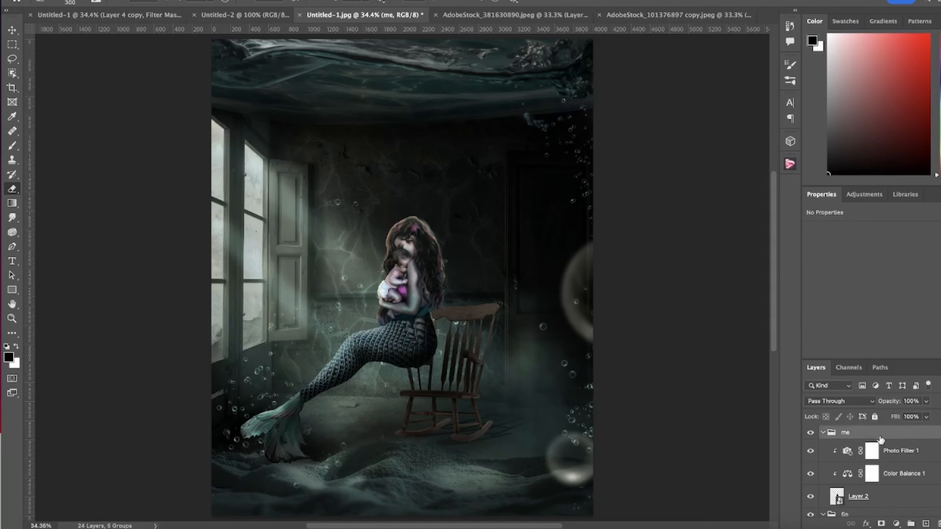
{"action": "key", "text": "super+alt+shift+e"}
{"action": "key", "text": "super+shift+a"}
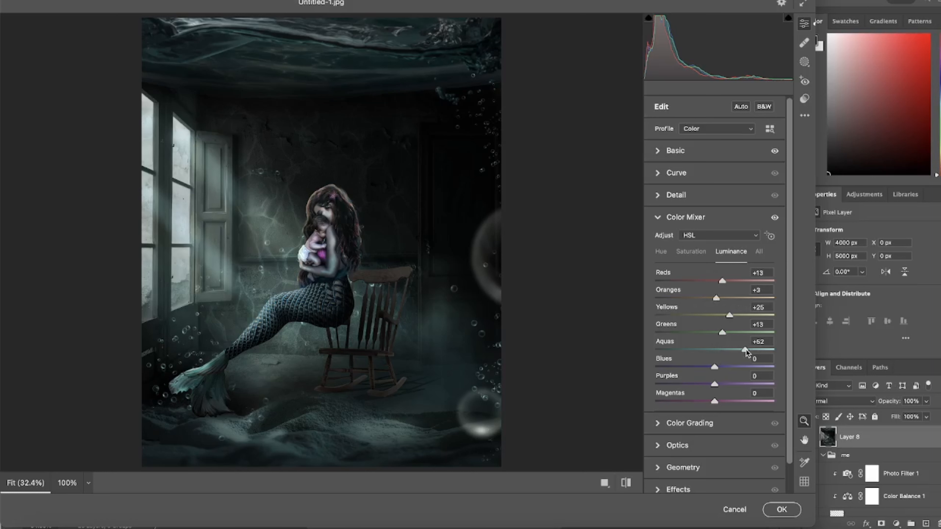
{"action": "mouse_move", "coordinate": [714, 366]}
{"action": "left_mouse_down"}
{"action": "mouse_move", "coordinate": [693, 361]}
{"action": "mouse_move", "coordinate": [740, 363]}
{"action": "mouse_move", "coordinate": [693, 360]}
{"action": "mouse_move", "coordinate": [725, 361]}
{"action": "left_mouse_up"}
{"action": "left_click_drag", "start_coordinate": [747, 398], "coordinate": [722, 398]}
Mask the mermaid as the subject and set the mask's Exposure to -0.50, Highlights to +10 and Temperature to -5.
{"action": "left_click", "coordinate": [804, 61]}
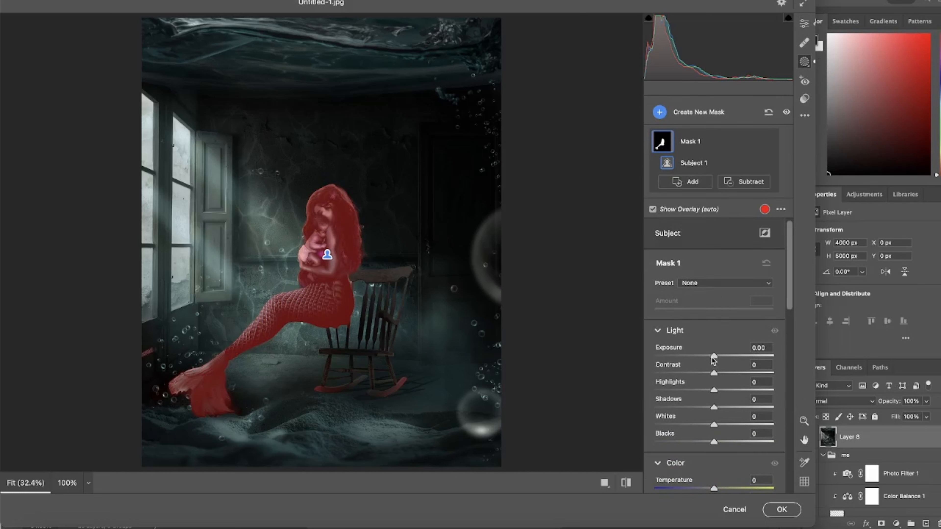
{"action": "mouse_move", "coordinate": [712, 356]}
{"action": "left_mouse_down"}
{"action": "mouse_move", "coordinate": [701, 359]}
{"action": "mouse_move", "coordinate": [708, 359]}
{"action": "left_mouse_up"}
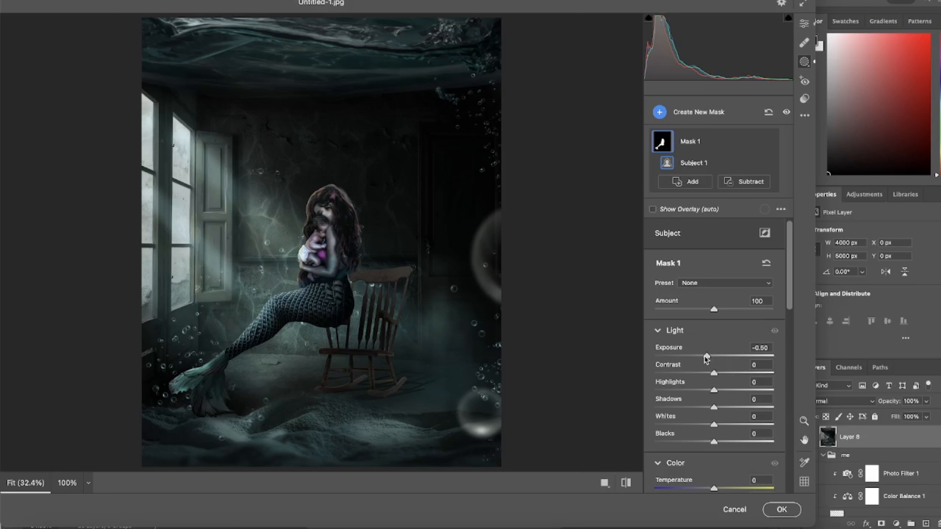
{"action": "left_click_drag", "start_coordinate": [716, 389], "coordinate": [711, 363]}
{"action": "scroll", "coordinate": [721, 399], "scroll_direction": "down", "scroll_amount": 5}
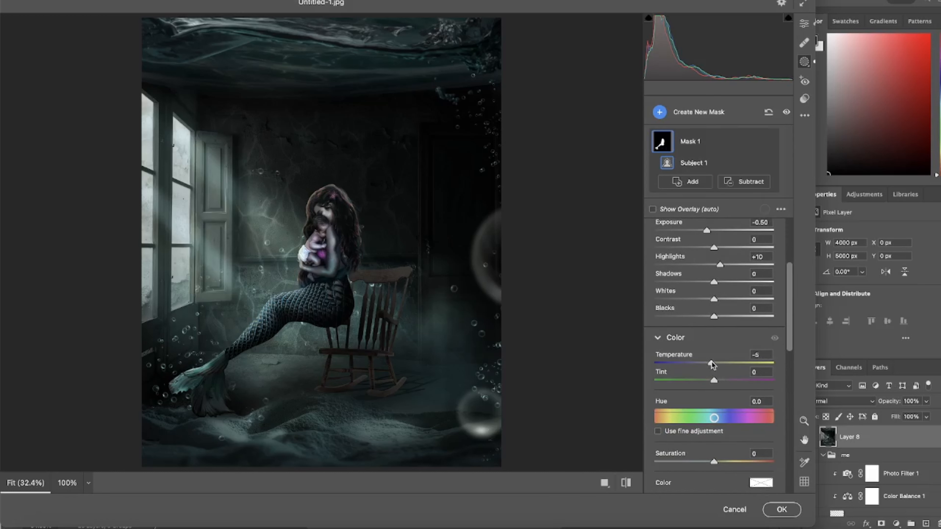